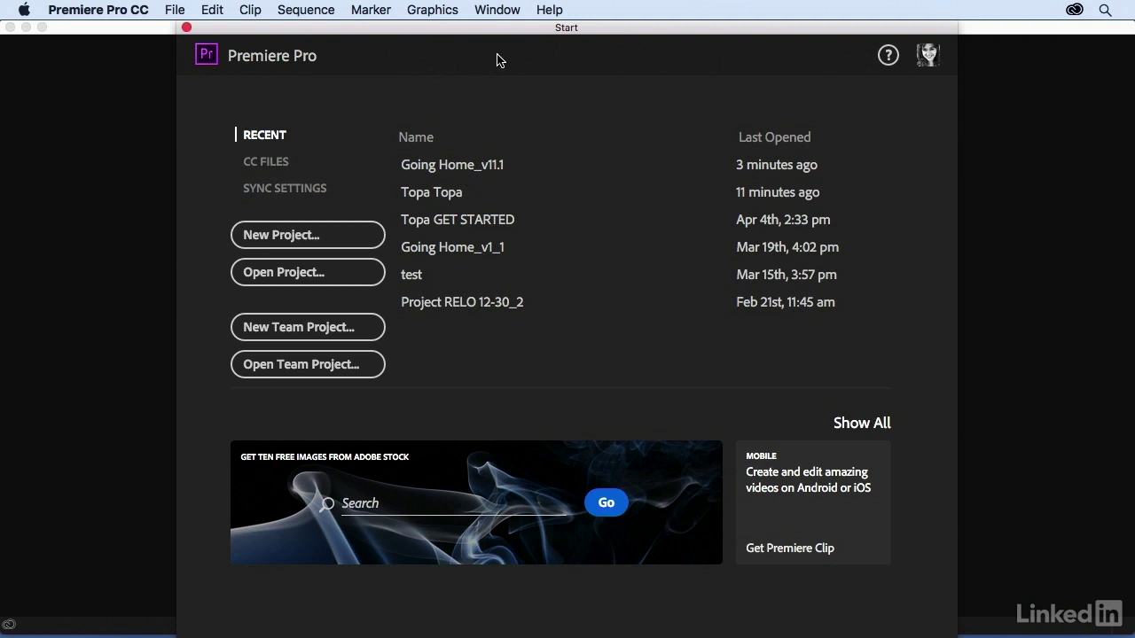
Open the Going Home_v11.1 sample project from the Welcome Screen's Explore option.
{"action": "left_click", "coordinate": [550, 11]}
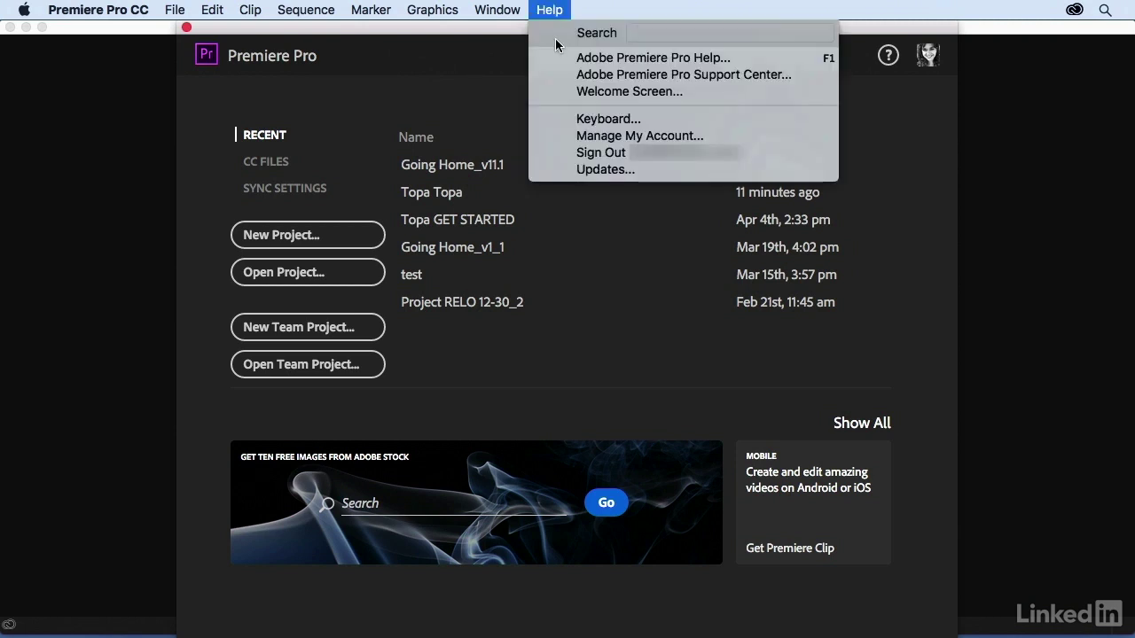
{"action": "left_click", "coordinate": [570, 93]}
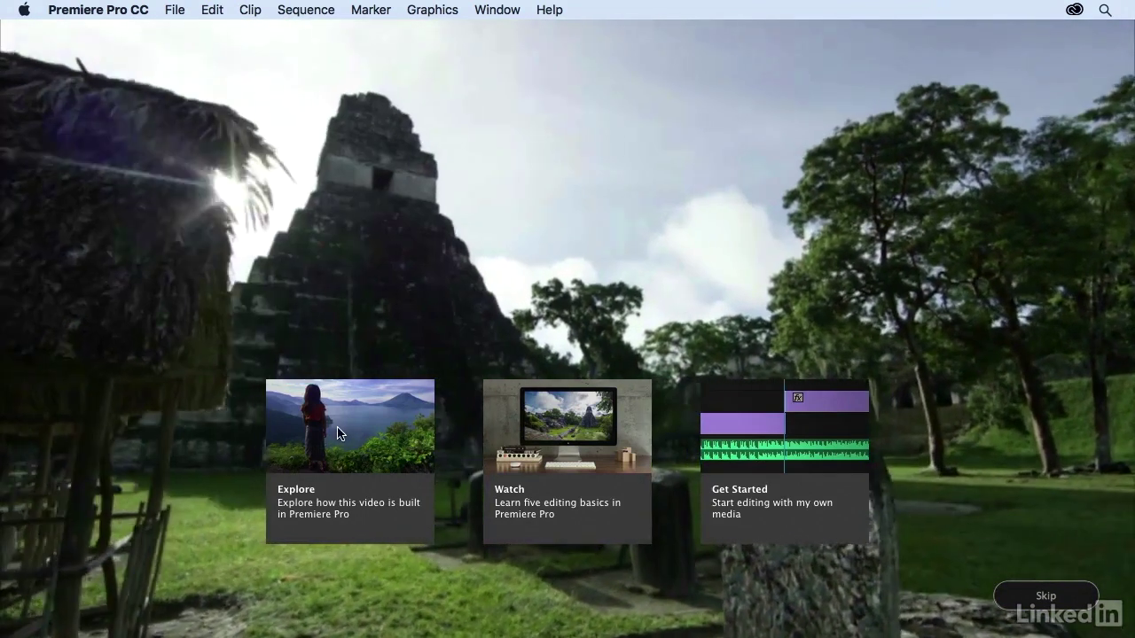
{"action": "left_click", "coordinate": [337, 432]}
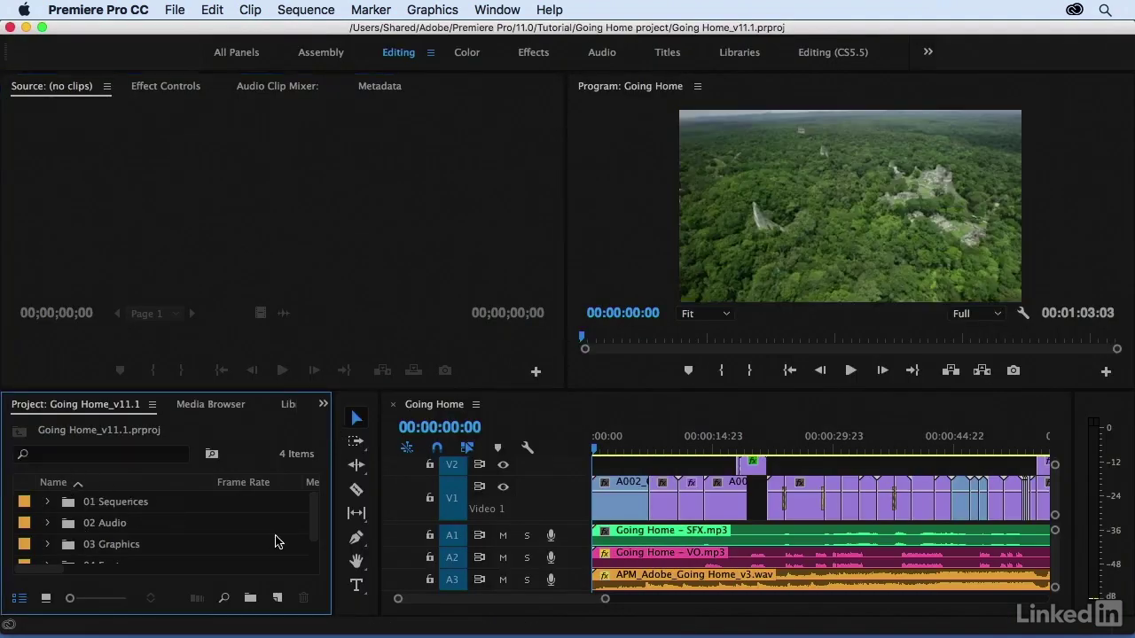
Scrub the sequence to about 43 seconds, then bring the Welcome Screen back up.
{"action": "mouse_move", "coordinate": [311, 532]}
{"action": "left_mouse_down"}
{"action": "mouse_move", "coordinate": [314, 555]}
{"action": "mouse_move", "coordinate": [314, 519]}
{"action": "left_mouse_up"}
{"action": "mouse_move", "coordinate": [600, 446]}
{"action": "left_mouse_down"}
{"action": "mouse_move", "coordinate": [1008, 447]}
{"action": "mouse_move", "coordinate": [590, 437]}
{"action": "left_mouse_up"}
{"action": "left_click", "coordinate": [545, 11]}
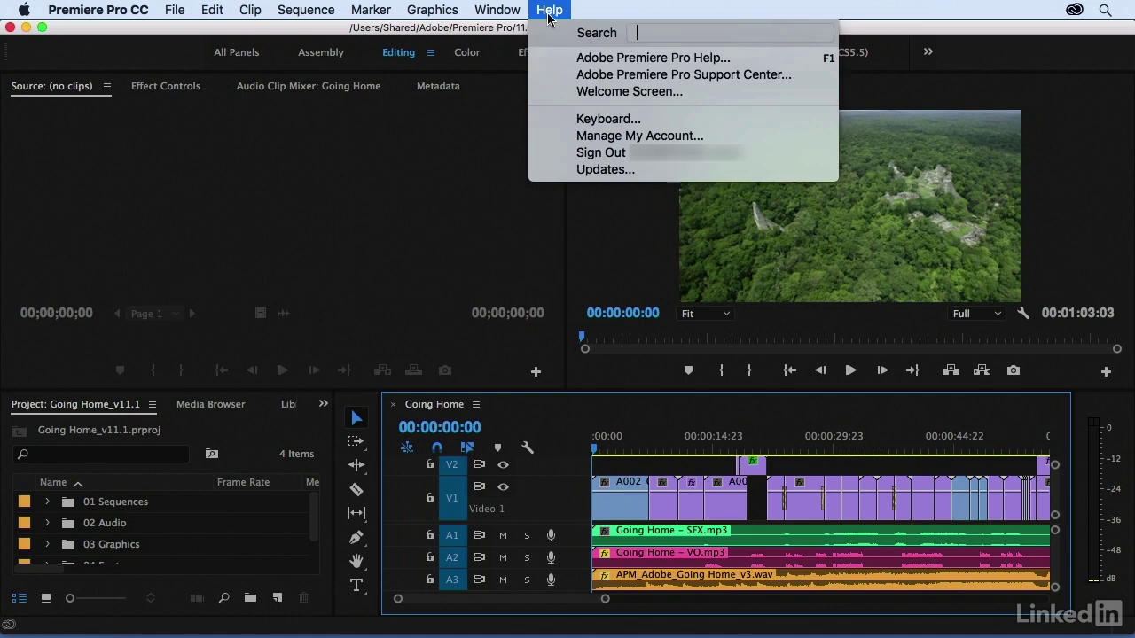
{"action": "left_click", "coordinate": [565, 93]}
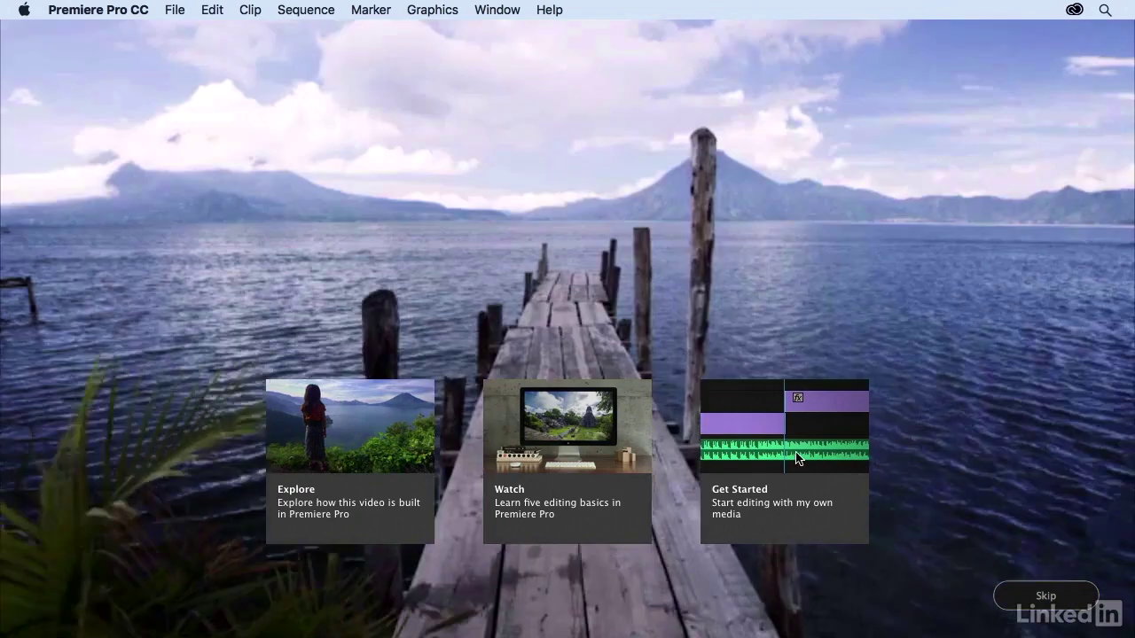
Start a new project from your own media and browse to Desktop > Exercise Files > Media > Broll > Brewery.
{"action": "left_click", "coordinate": [797, 459]}
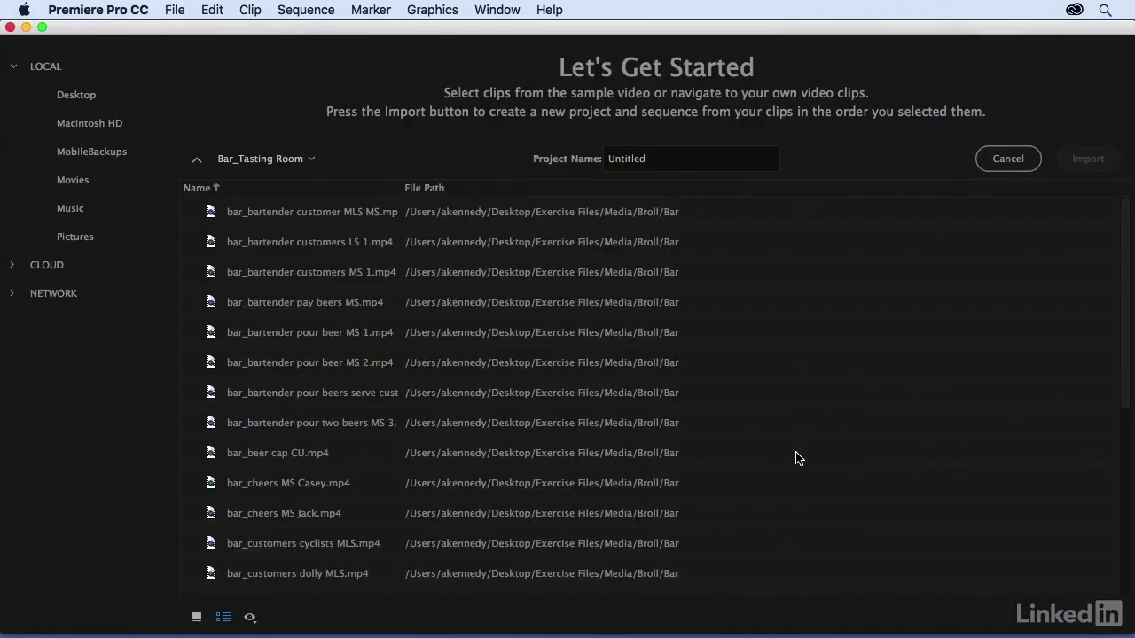
{"action": "left_click", "coordinate": [78, 100]}
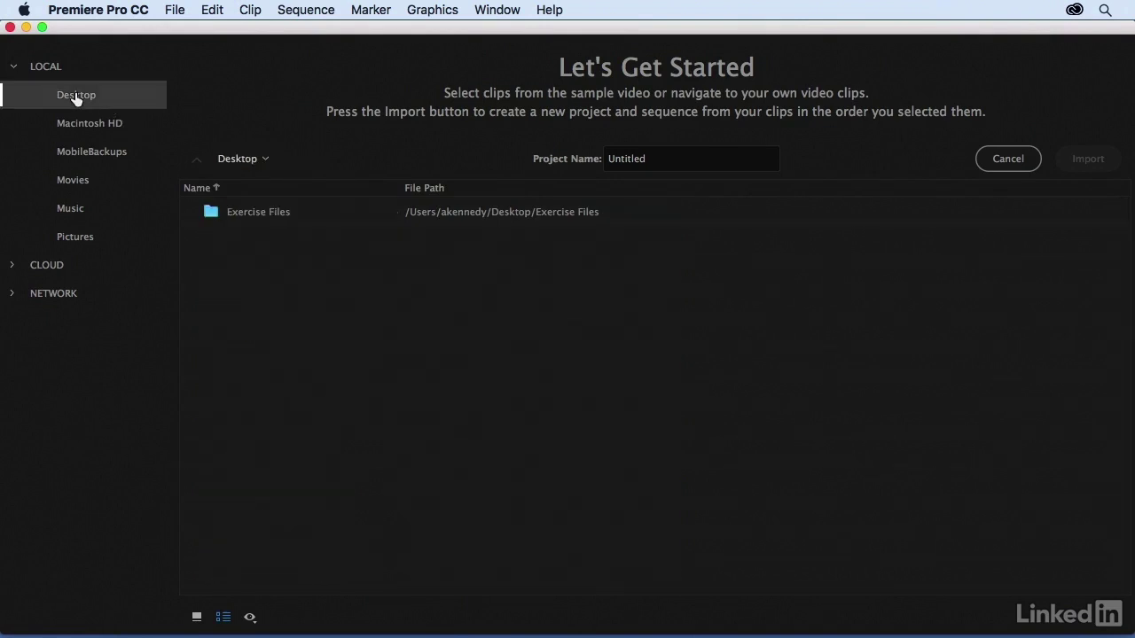
{"action": "double_click", "coordinate": [265, 220]}
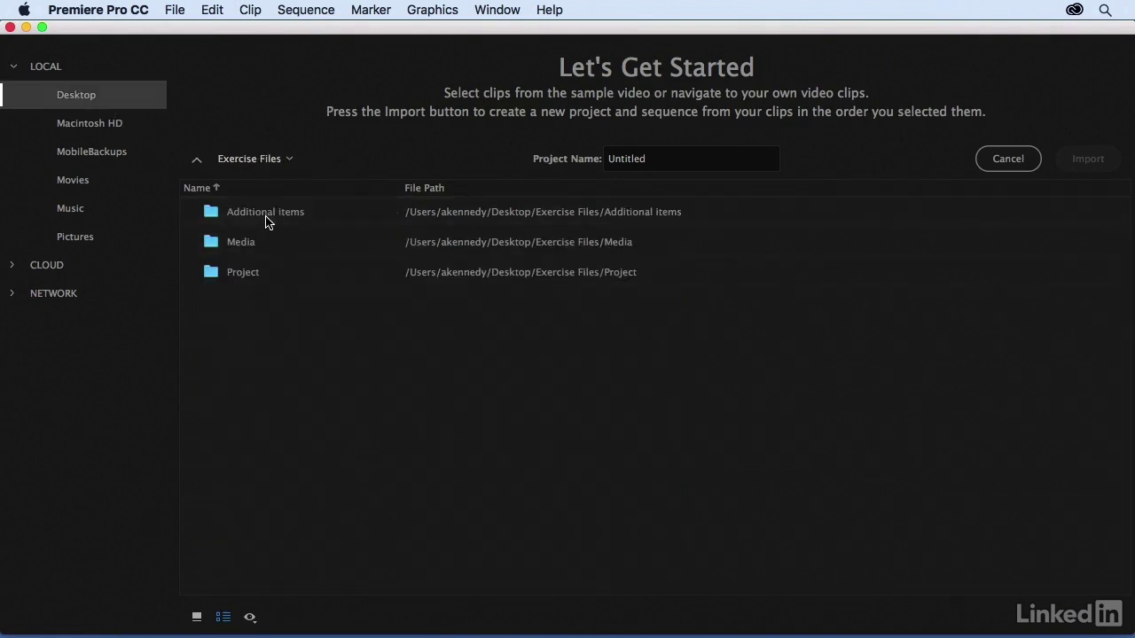
{"action": "double_click", "coordinate": [253, 249]}
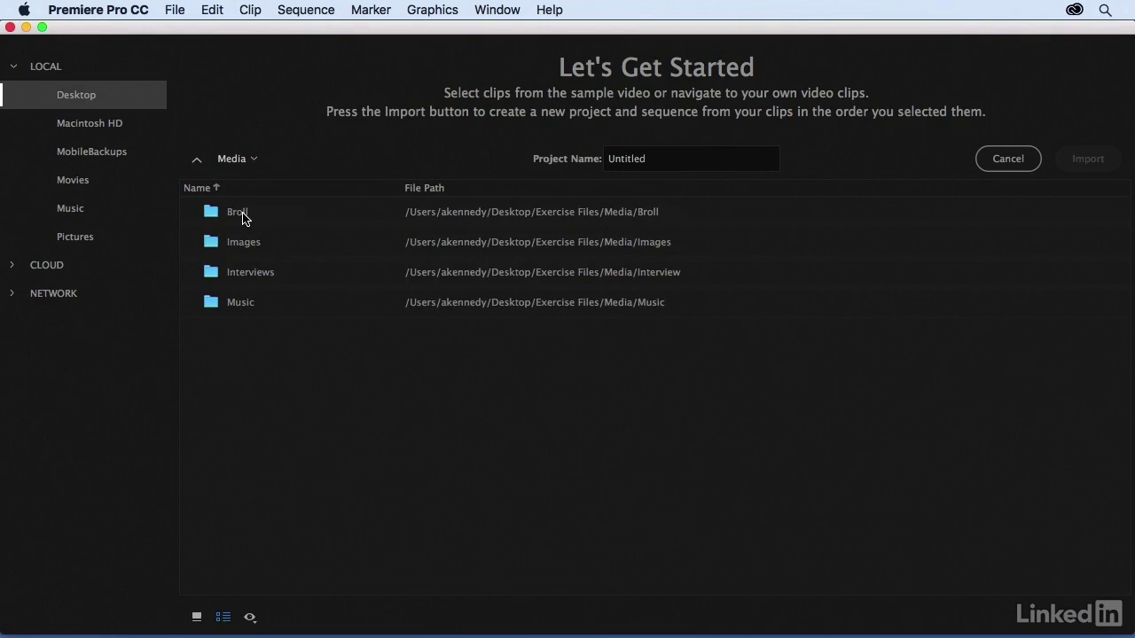
{"action": "left_click", "coordinate": [239, 214]}
{"action": "double_click", "coordinate": [238, 214]}
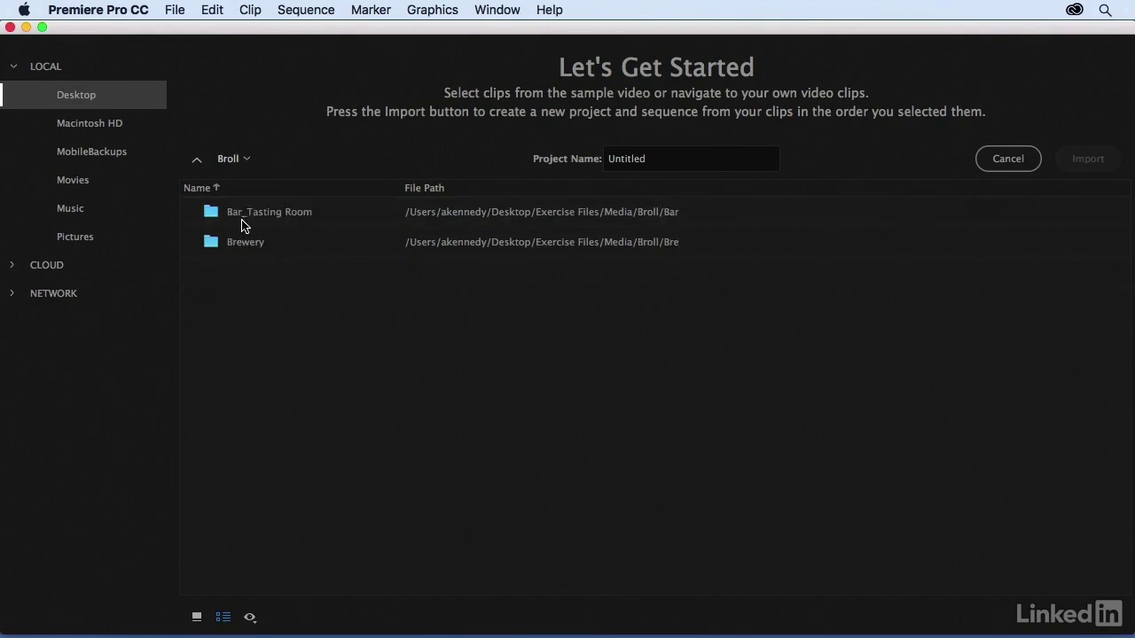
{"action": "left_click", "coordinate": [243, 249]}
{"action": "double_click", "coordinate": [242, 248]}
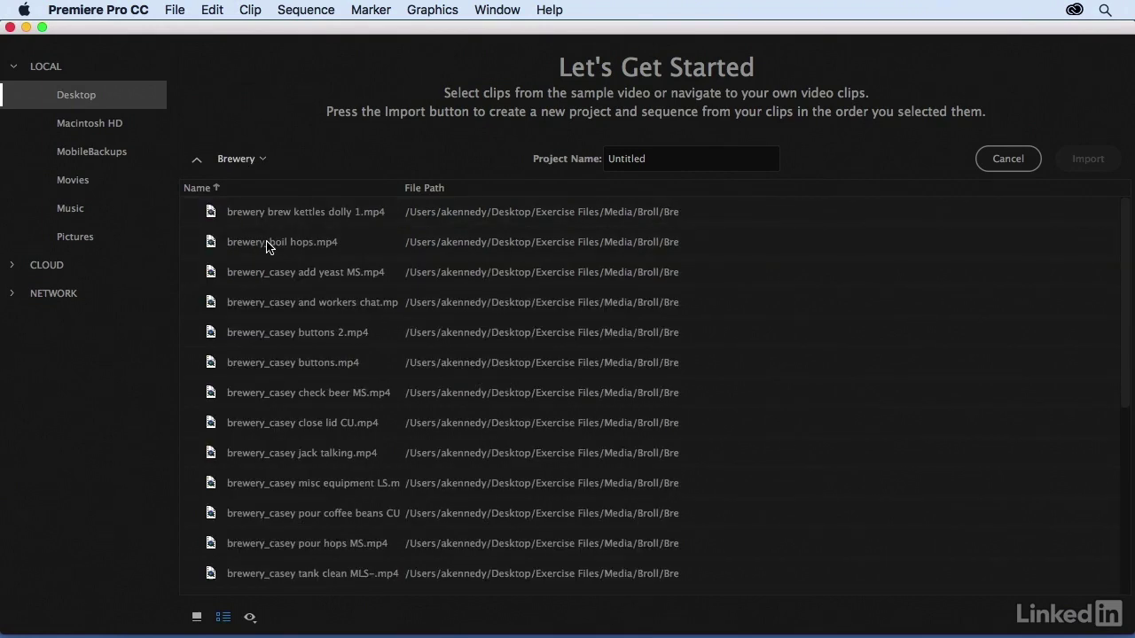
Select eight brewery clips, from brewery_boil hops.mp4 through brewery_casey pour hops MS.mp4.
{"action": "left_click", "coordinate": [273, 245]}
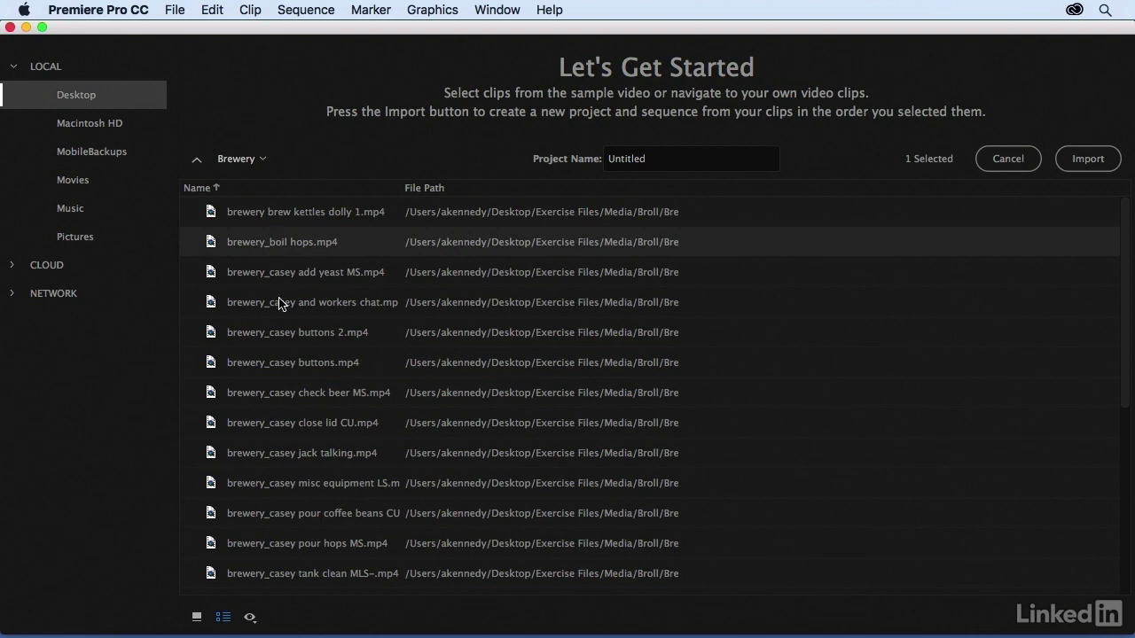
{"action": "left_click", "coordinate": [282, 304]}
{"action": "left_click", "coordinate": [282, 335]}
{"action": "left_click", "coordinate": [291, 364]}
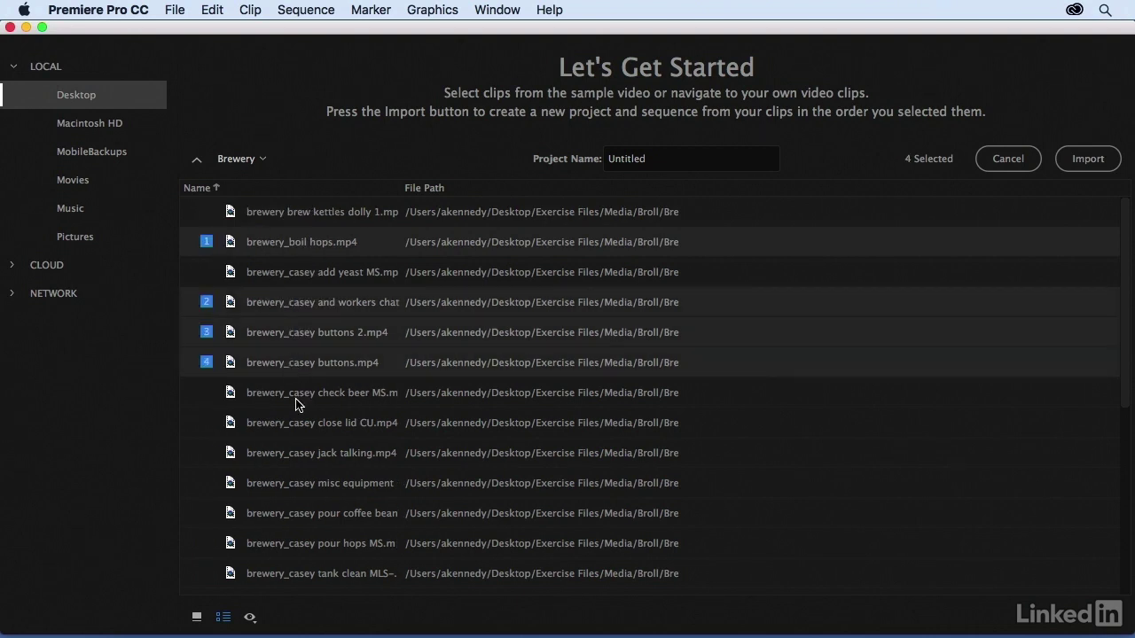
{"action": "left_click", "coordinate": [296, 430]}
{"action": "left_click", "coordinate": [294, 468]}
{"action": "left_click", "coordinate": [283, 498]}
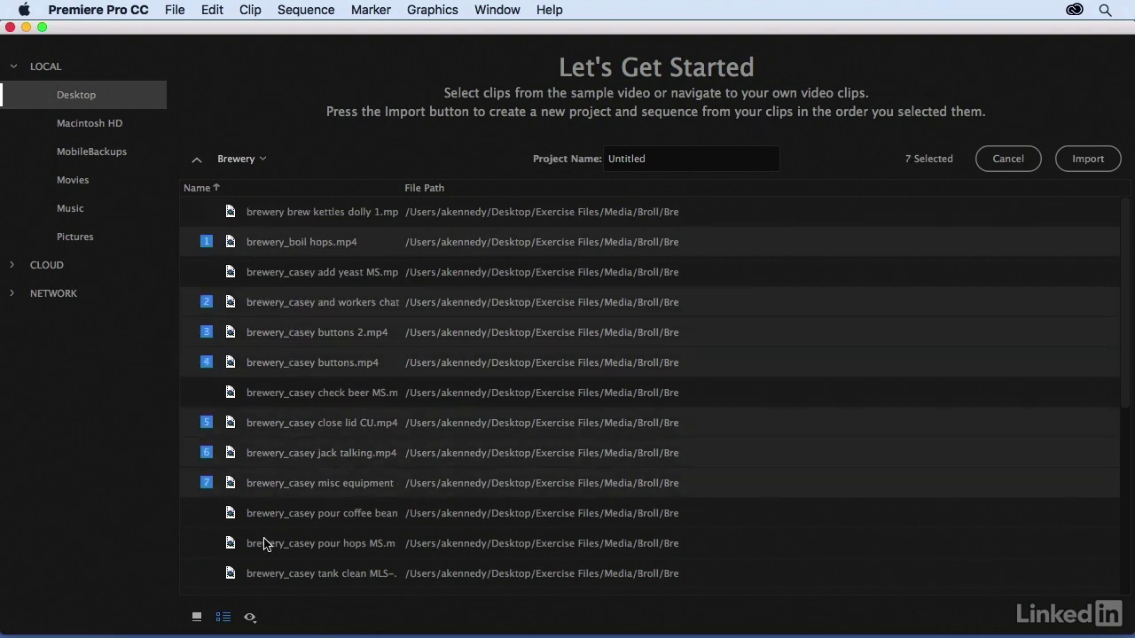
{"action": "left_click", "coordinate": [266, 545]}
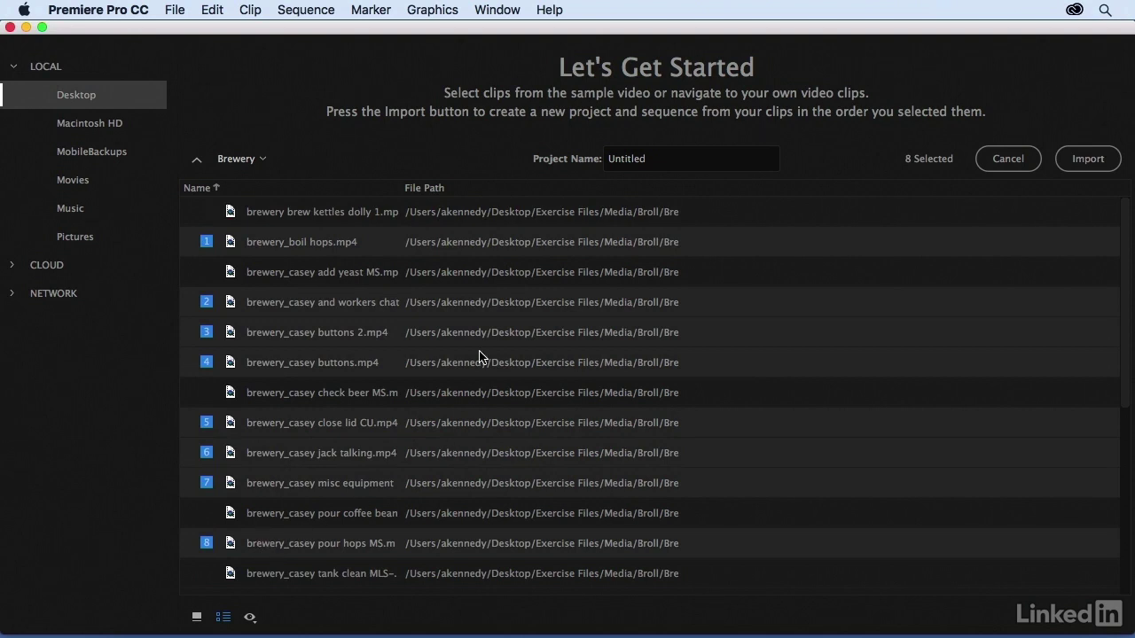
Name the project 'Topa Topa TEST' and create it from the selected clips.
{"action": "left_click", "coordinate": [655, 168]}
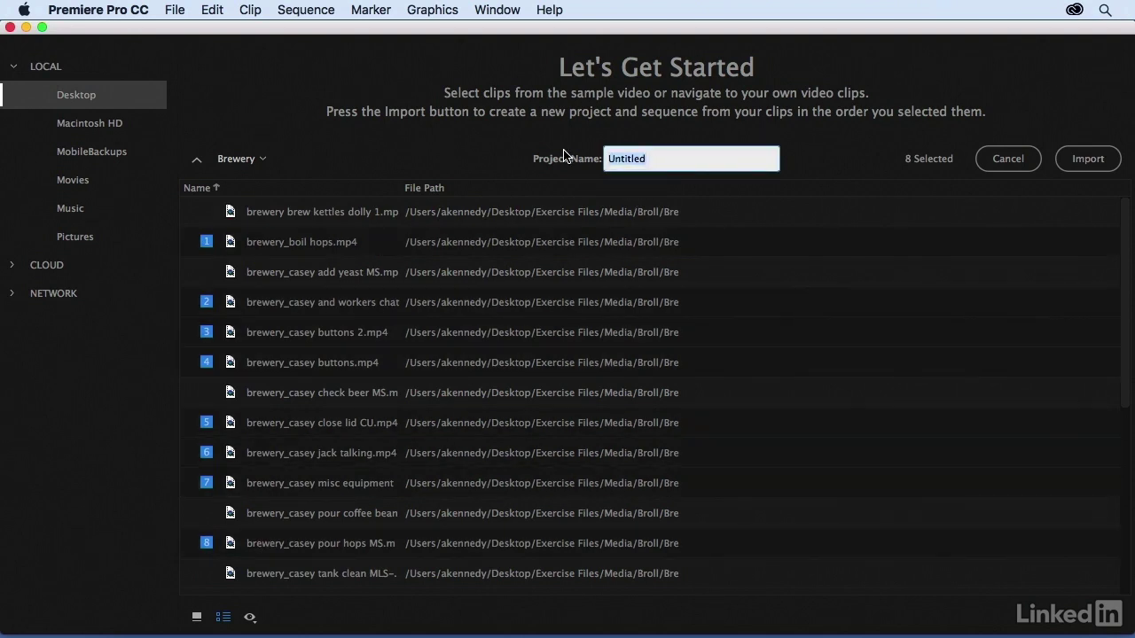
{"action": "type", "text": "Topa Topa TEST"}
{"action": "left_click", "coordinate": [1091, 160]}
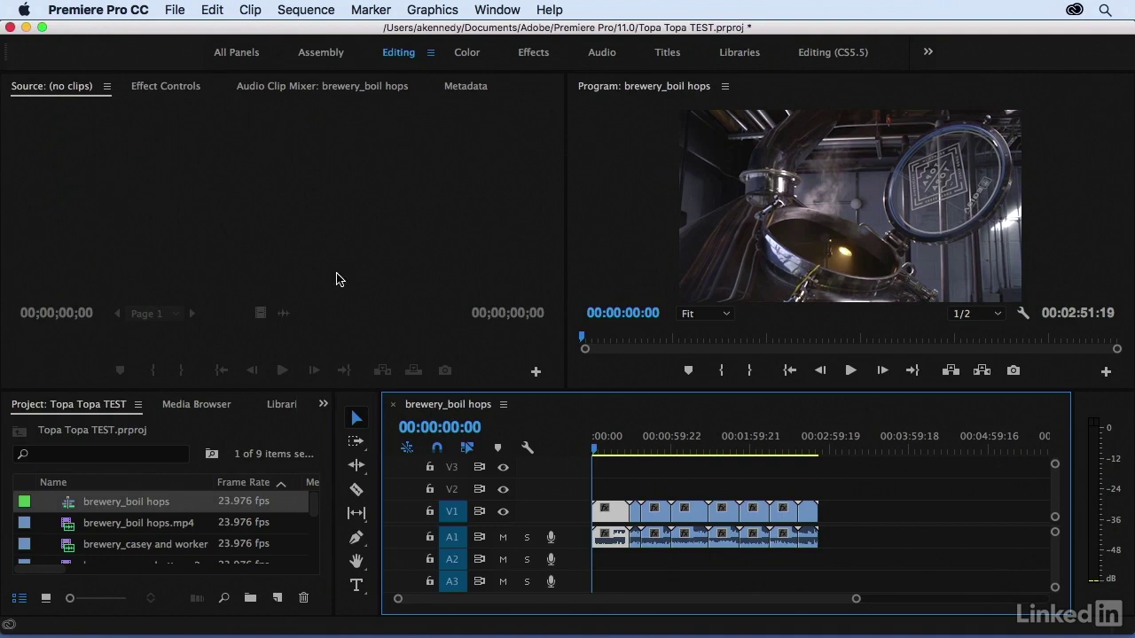
Close the Topa Topa TEST project without saving changes.
{"action": "left_click", "coordinate": [316, 513]}
{"action": "mouse_move", "coordinate": [317, 512]}
{"action": "left_mouse_down"}
{"action": "mouse_move", "coordinate": [317, 561]}
{"action": "mouse_move", "coordinate": [316, 501]}
{"action": "left_mouse_up"}
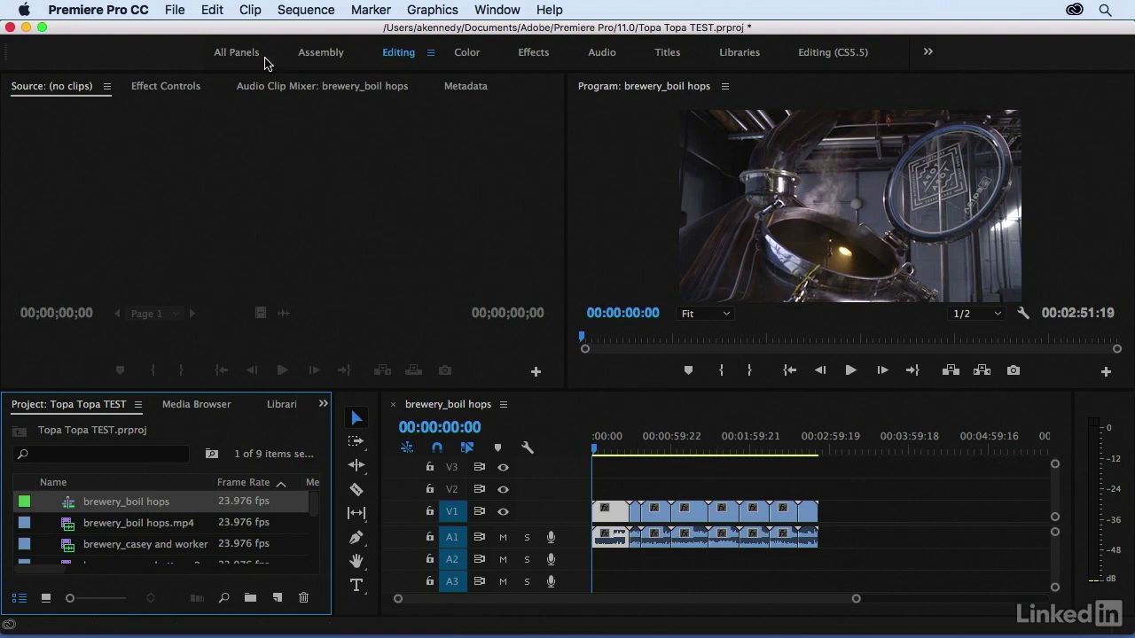
{"action": "left_click", "coordinate": [175, 10]}
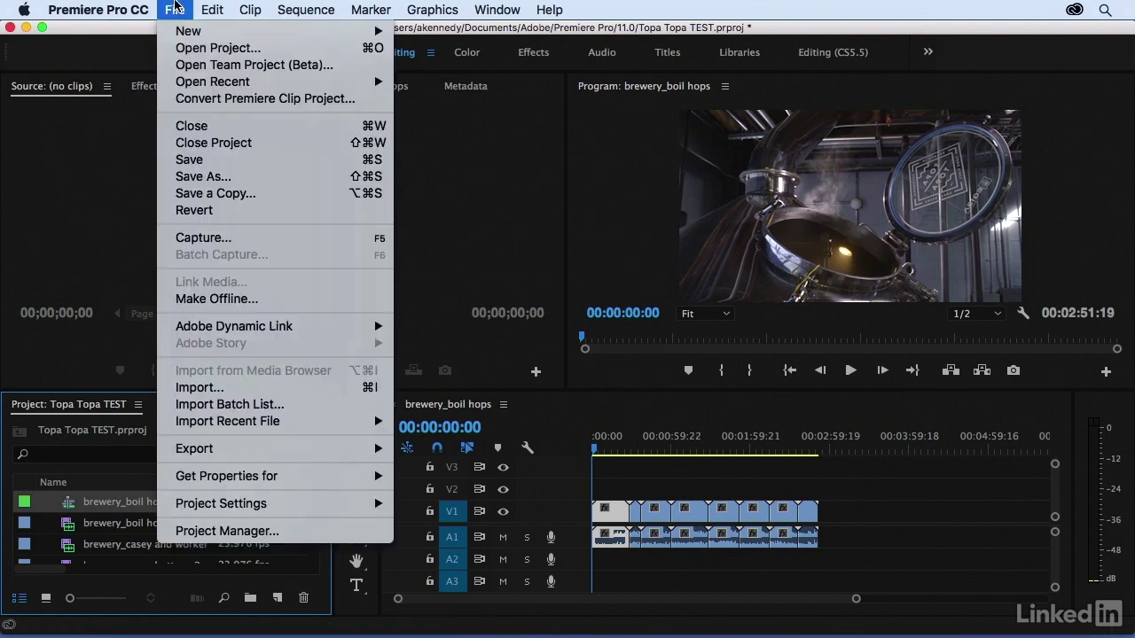
{"action": "left_click", "coordinate": [213, 142]}
{"action": "left_click", "coordinate": [563, 350]}
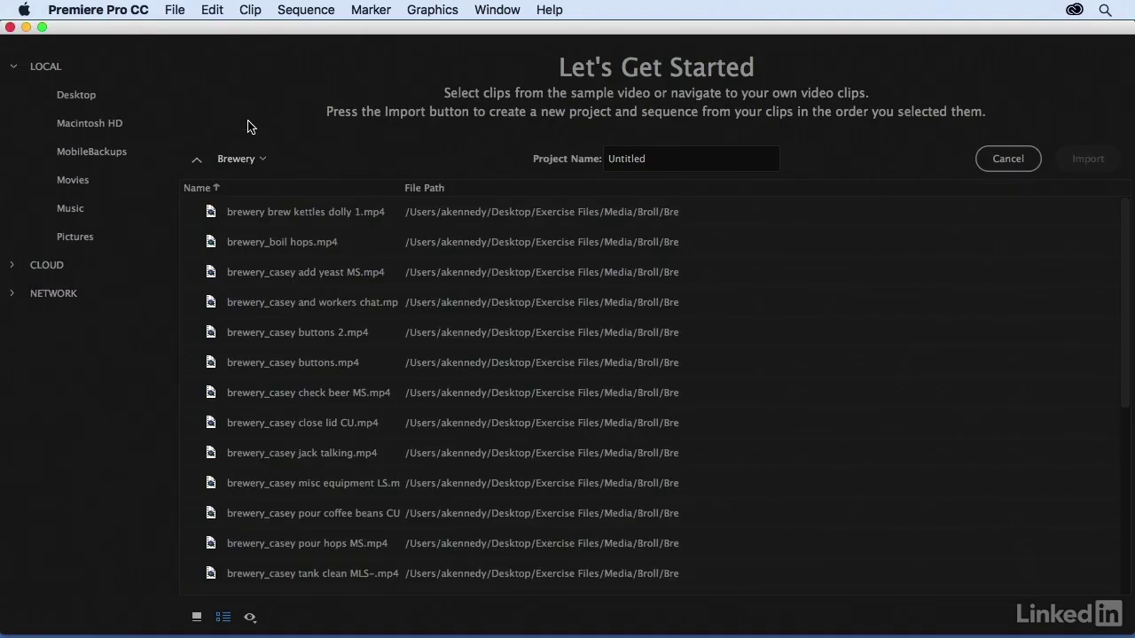
Dismiss the clip picker, skip the Welcome Screen, and open Topa Topa from Recent.
{"action": "left_click", "coordinate": [1007, 159]}
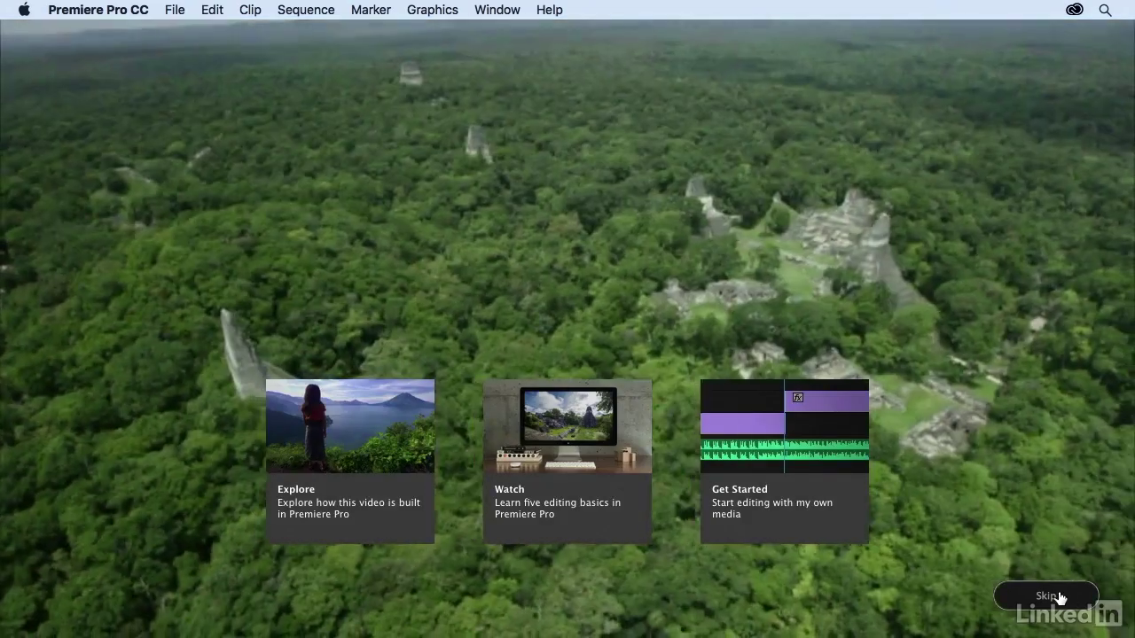
{"action": "left_click", "coordinate": [1046, 598]}
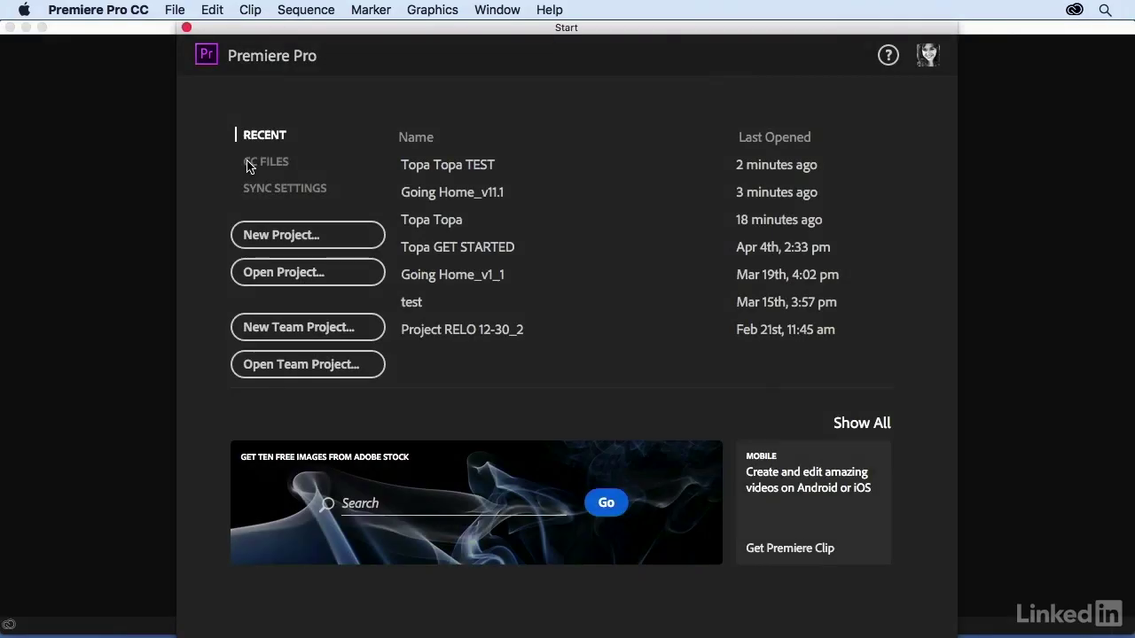
{"action": "left_click", "coordinate": [428, 221]}
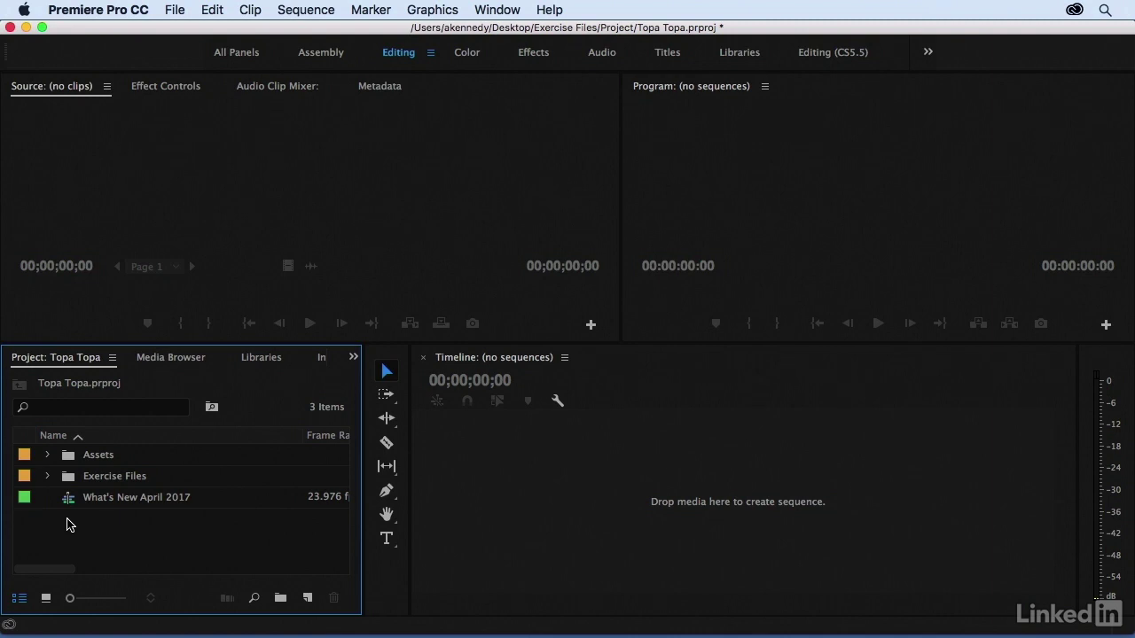
Load the What's New April 2017 sequence into the timeline and look over the File and Graphics menus.
{"action": "double_click", "coordinate": [69, 502]}
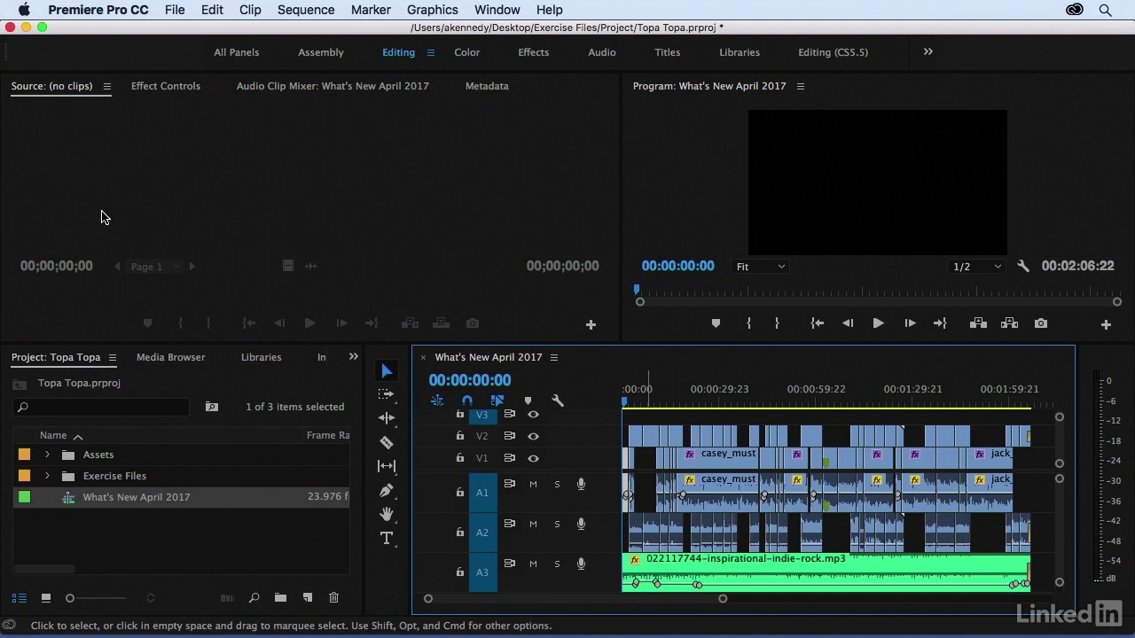
{"action": "left_click", "coordinate": [173, 9]}
{"action": "mouse_move", "coordinate": [187, 31]}
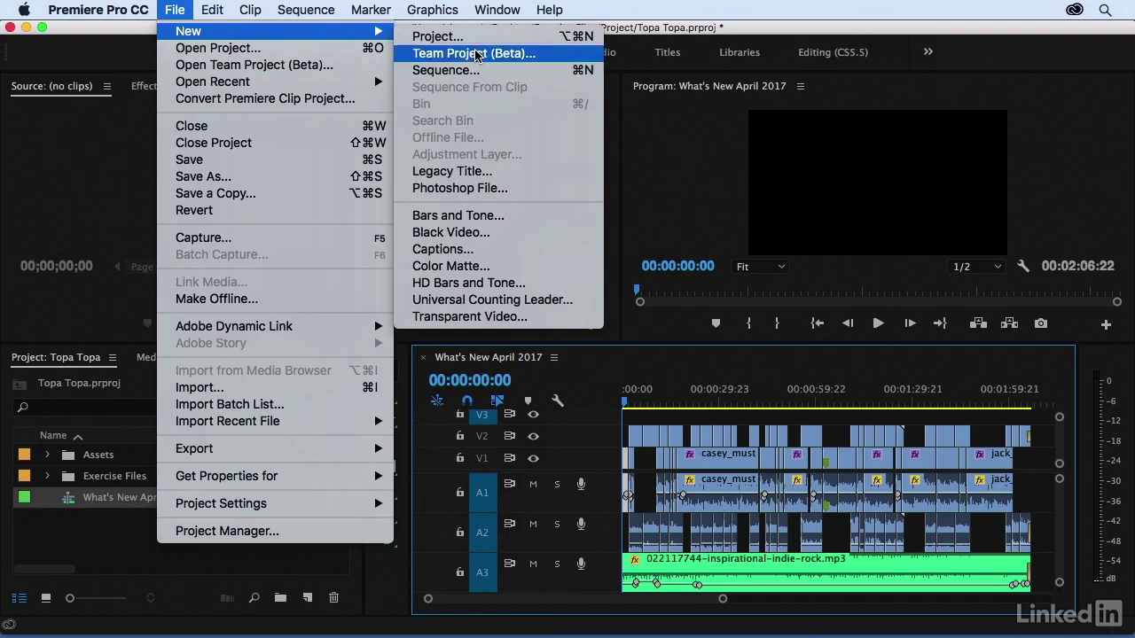
{"action": "mouse_move", "coordinate": [448, 6]}
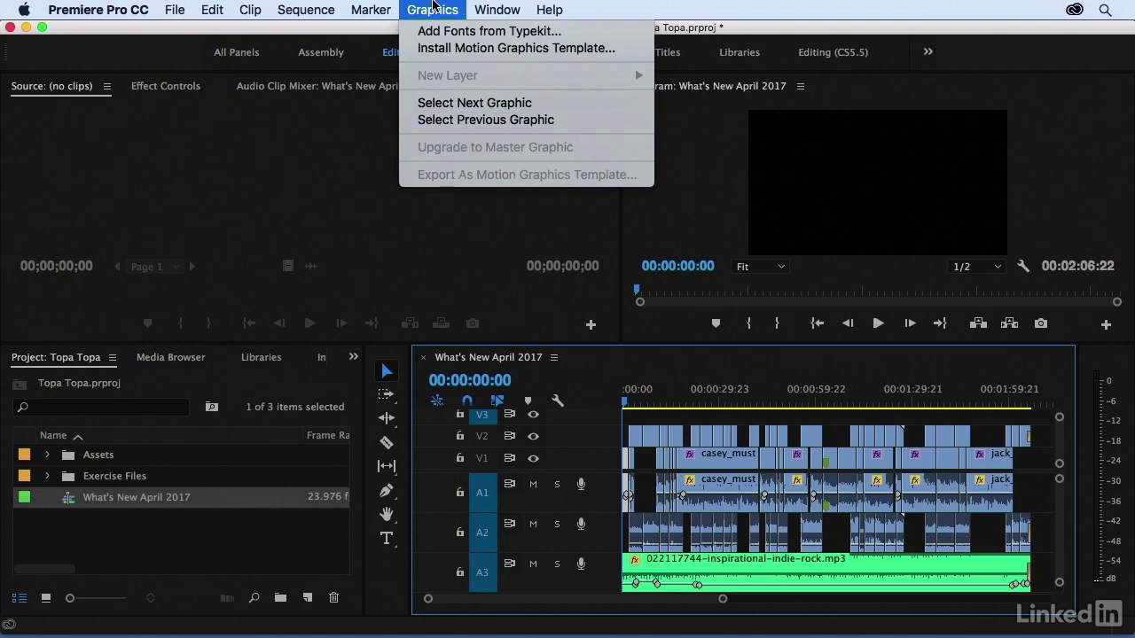
{"action": "left_click", "coordinate": [432, 6]}
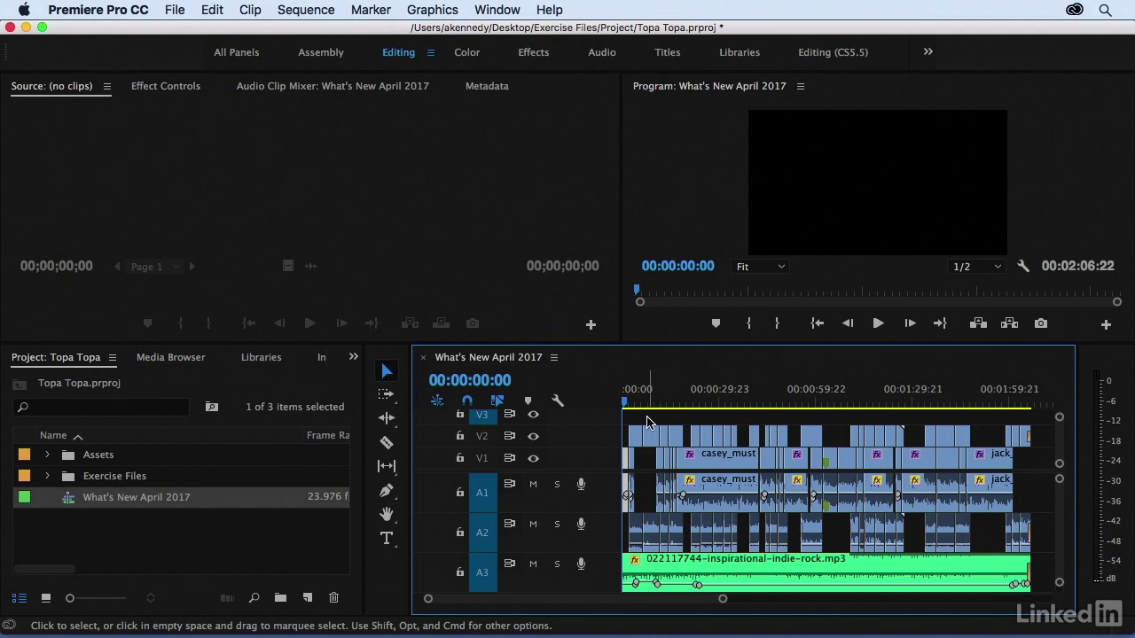
Zoom the timeline in to about 30 seconds and look over the Graphics menu.
{"action": "key", "text": "="}
{"action": "key", "text": "="}
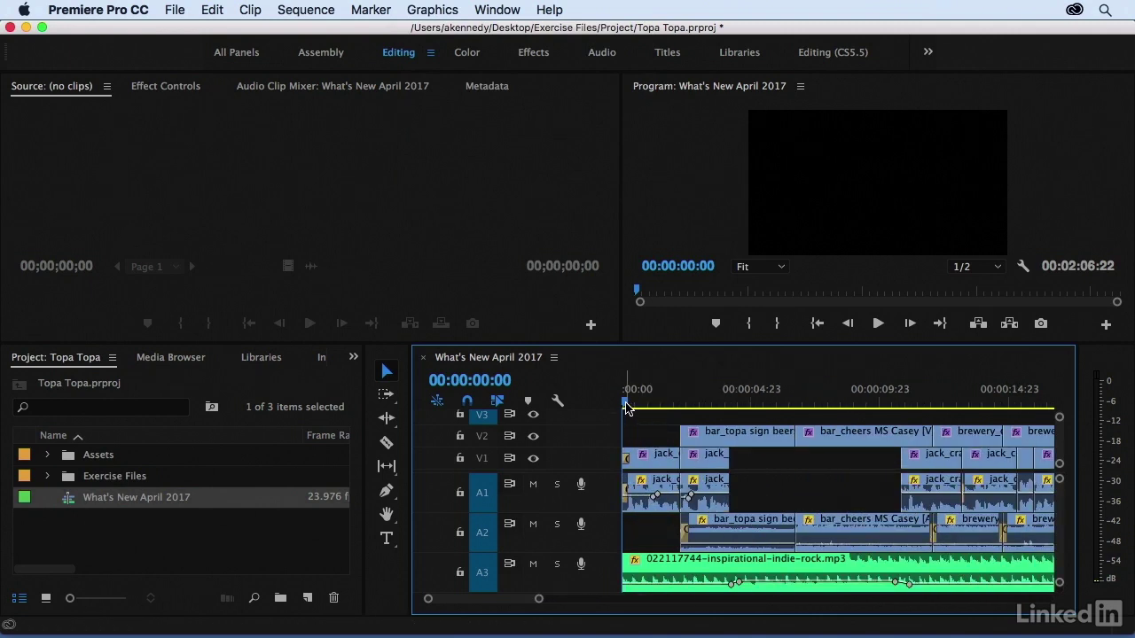
{"action": "left_click", "coordinate": [432, 9]}
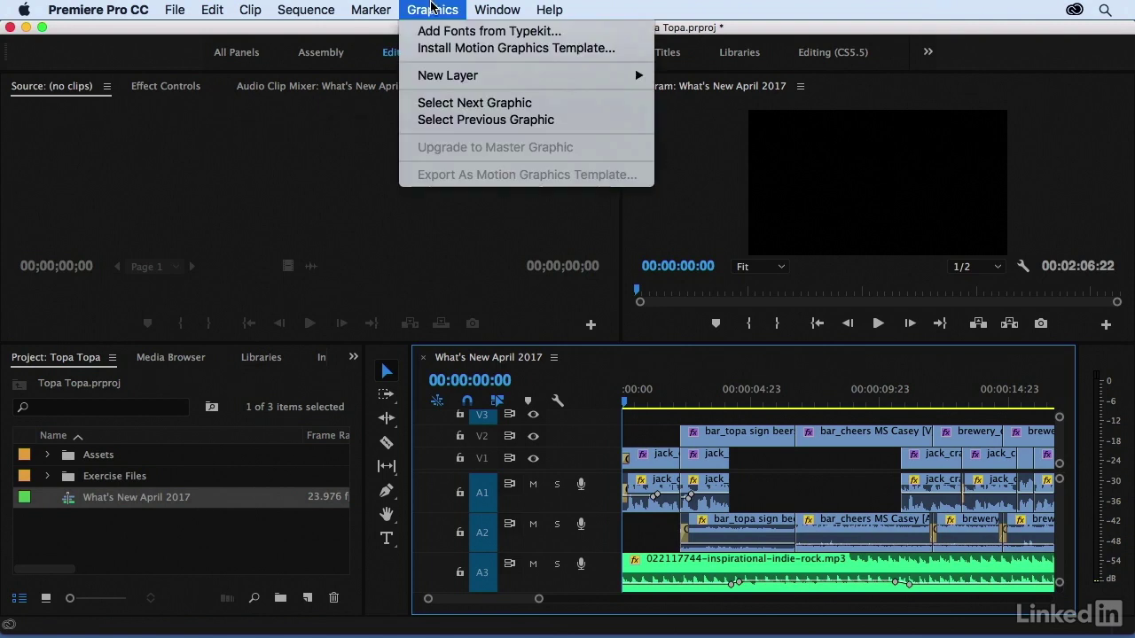
{"action": "mouse_move", "coordinate": [440, 78]}
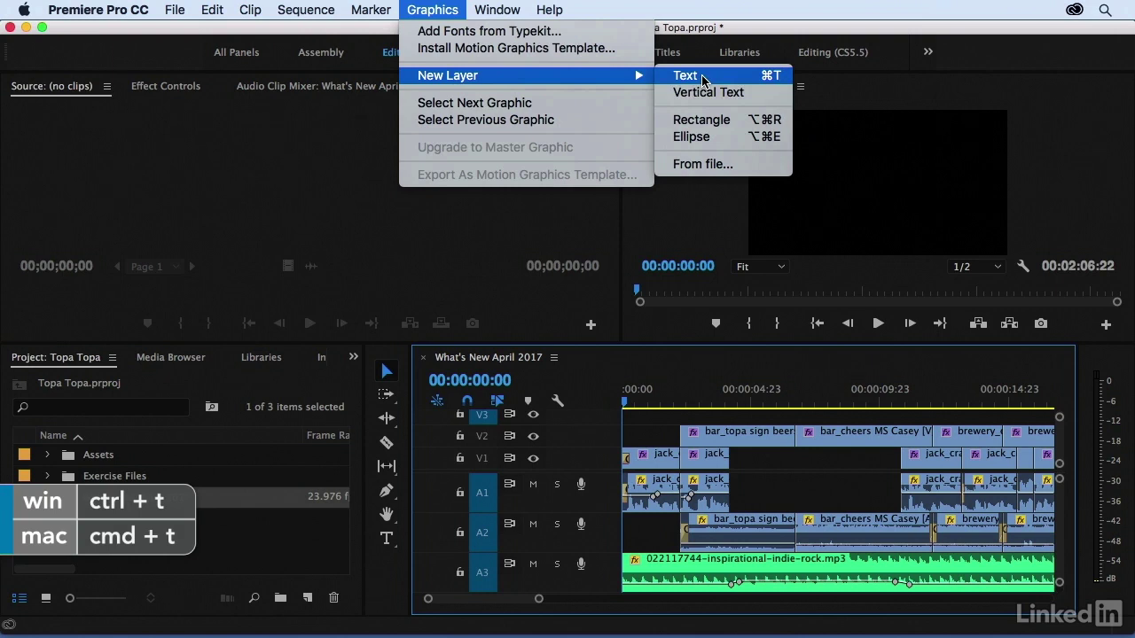
{"action": "left_click", "coordinate": [628, 398]}
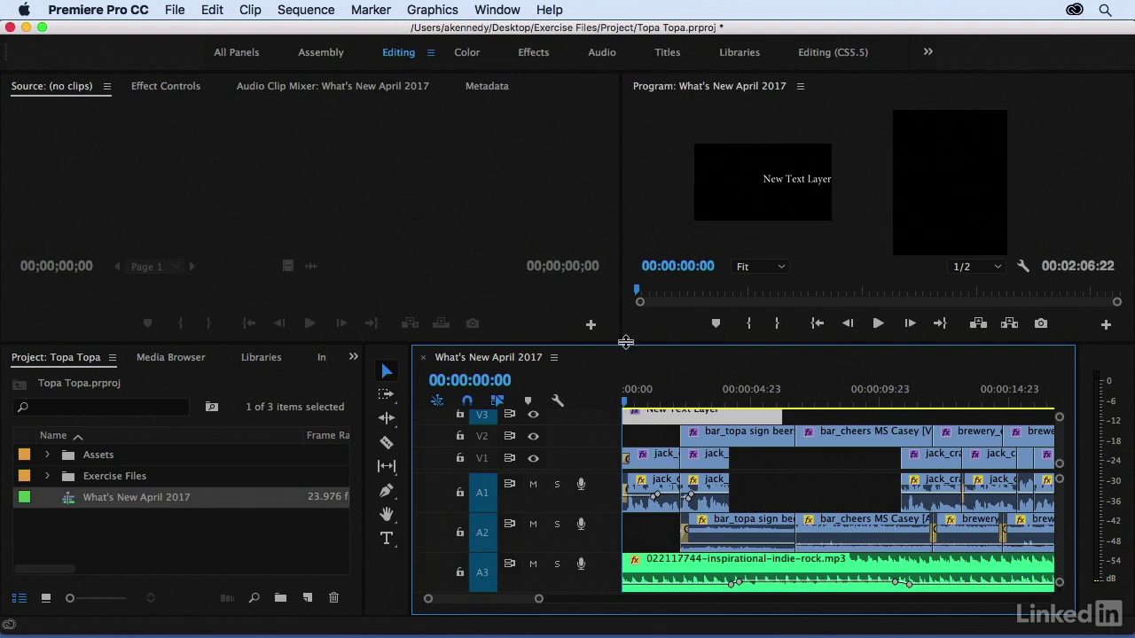
Enlarge the Timeline and trim the V3 New Text Layer clip to 00:00:02:07.
{"action": "left_click_drag", "start_coordinate": [633, 344], "coordinate": [640, 324]}
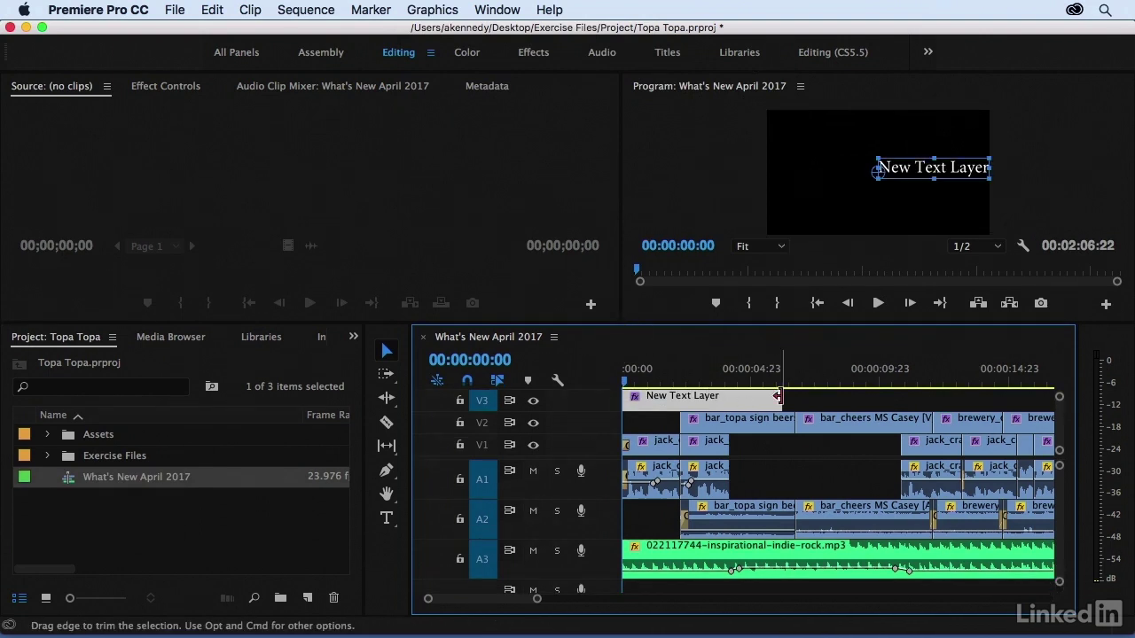
{"action": "left_click_drag", "start_coordinate": [781, 398], "coordinate": [679, 398]}
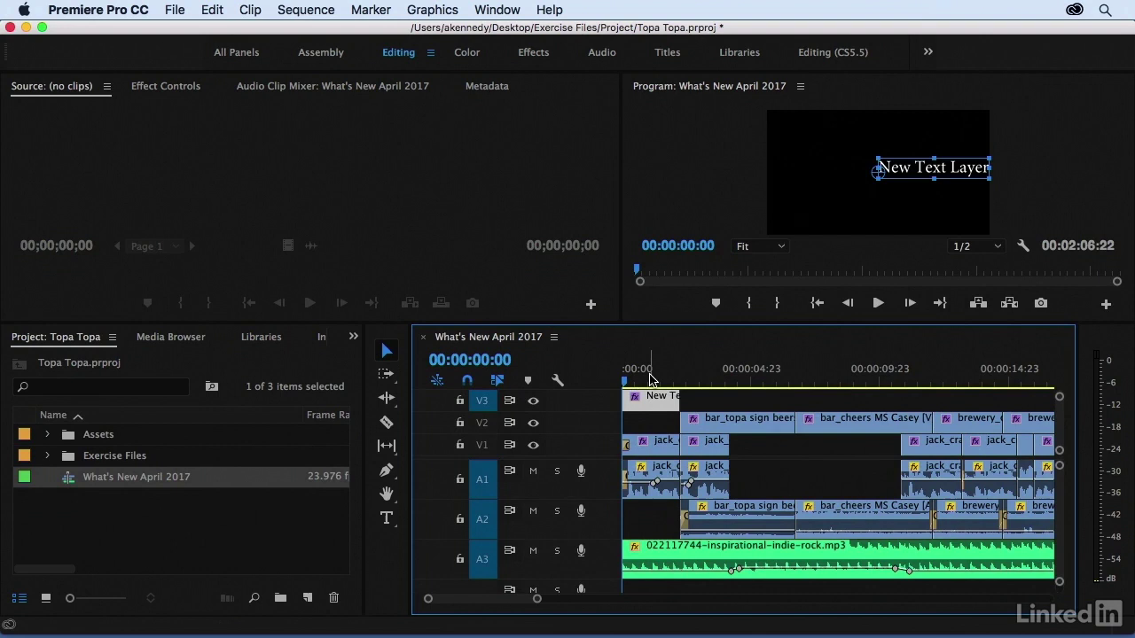
{"action": "left_click", "coordinate": [648, 372]}
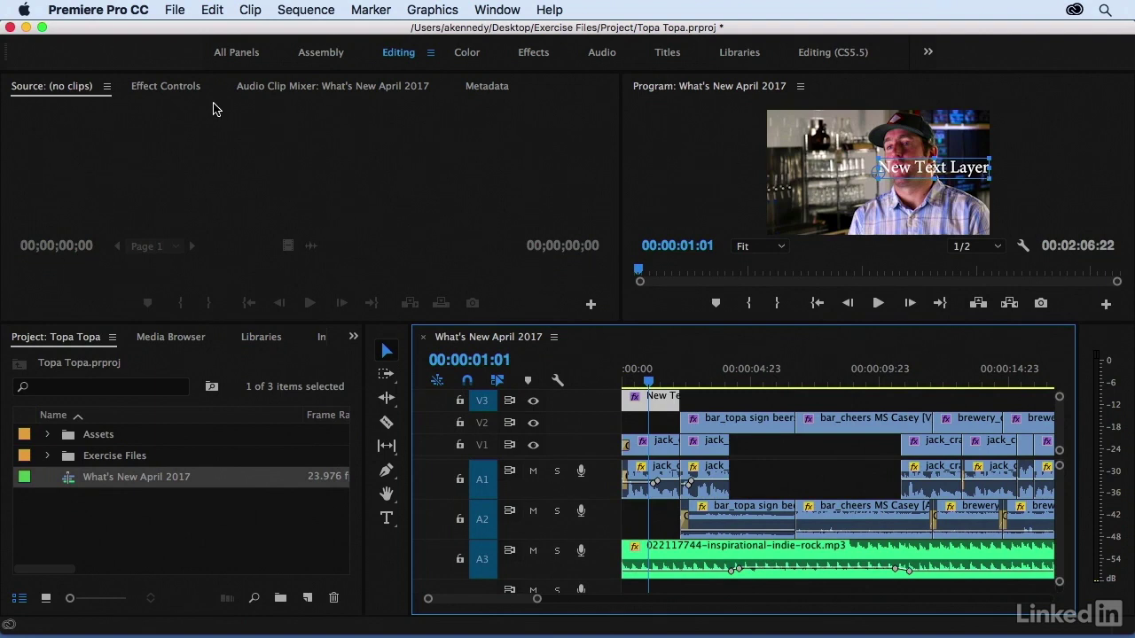
Select the title's text layer and replace its text with the interviewee's first name.
{"action": "left_click", "coordinate": [163, 88]}
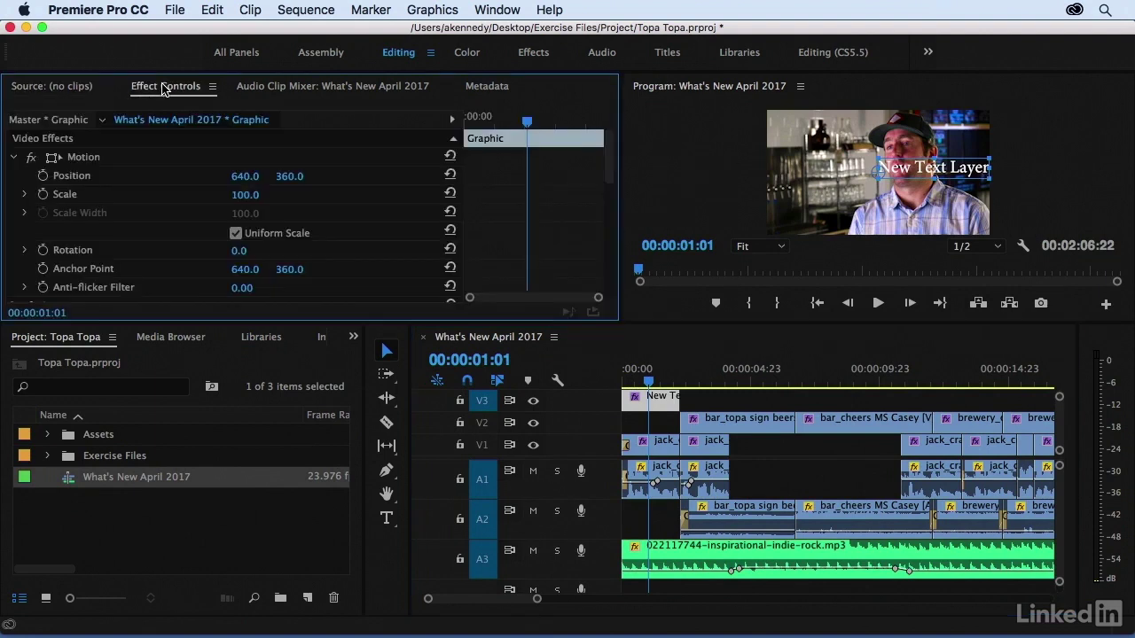
{"action": "left_click", "coordinate": [946, 171]}
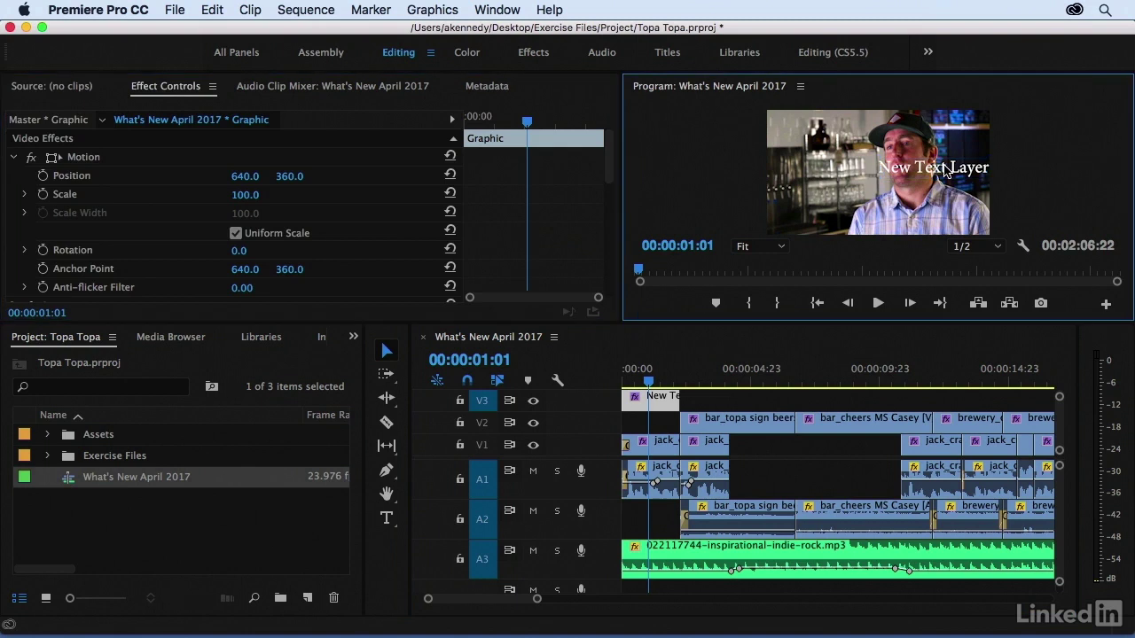
{"action": "left_click", "coordinate": [918, 175]}
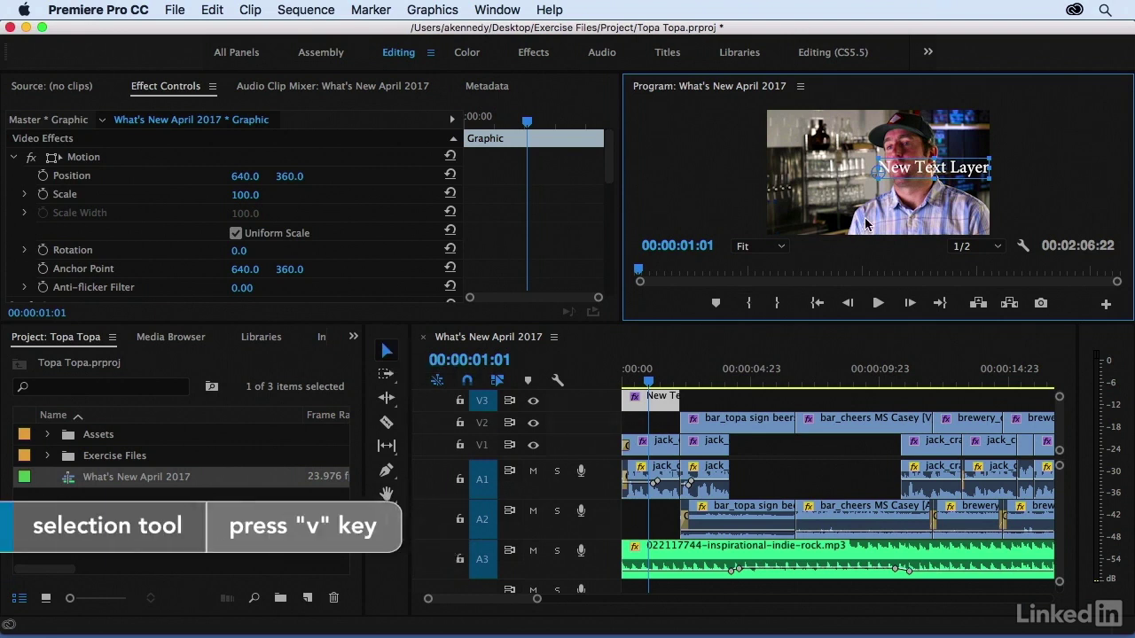
{"action": "double_click", "coordinate": [897, 175]}
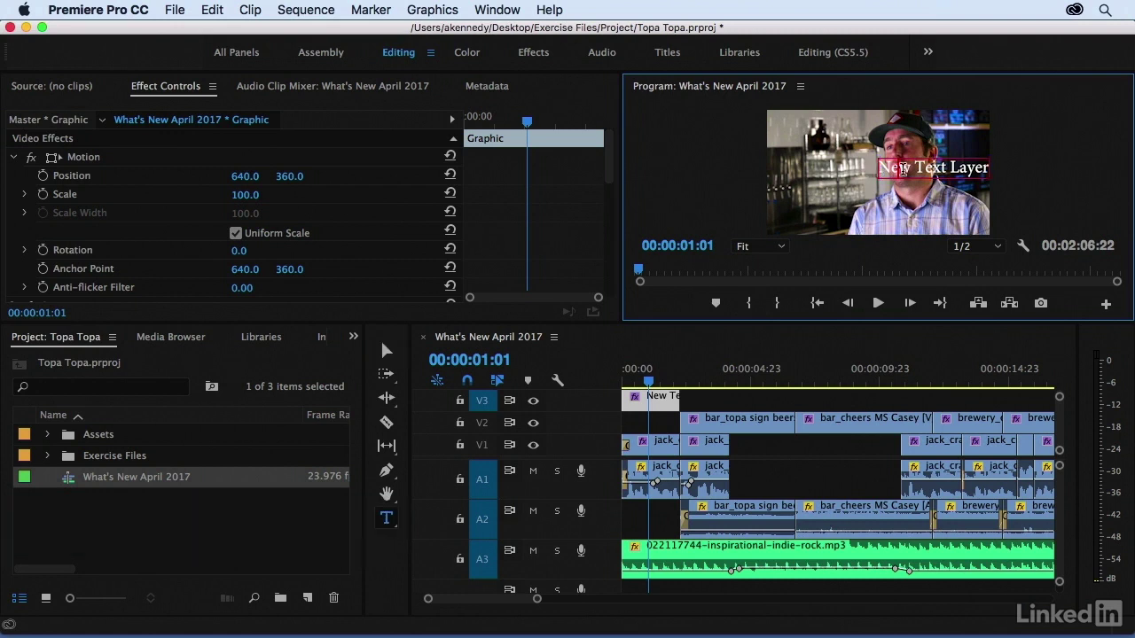
{"action": "key", "text": "super+a"}
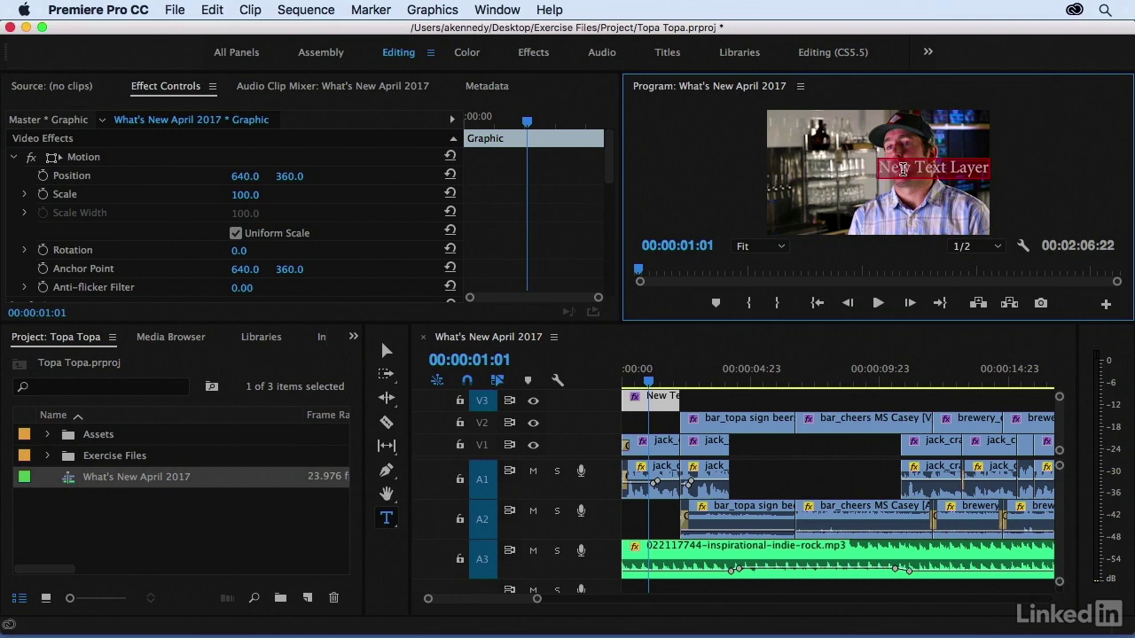
{"action": "type", "text": "Jack"}
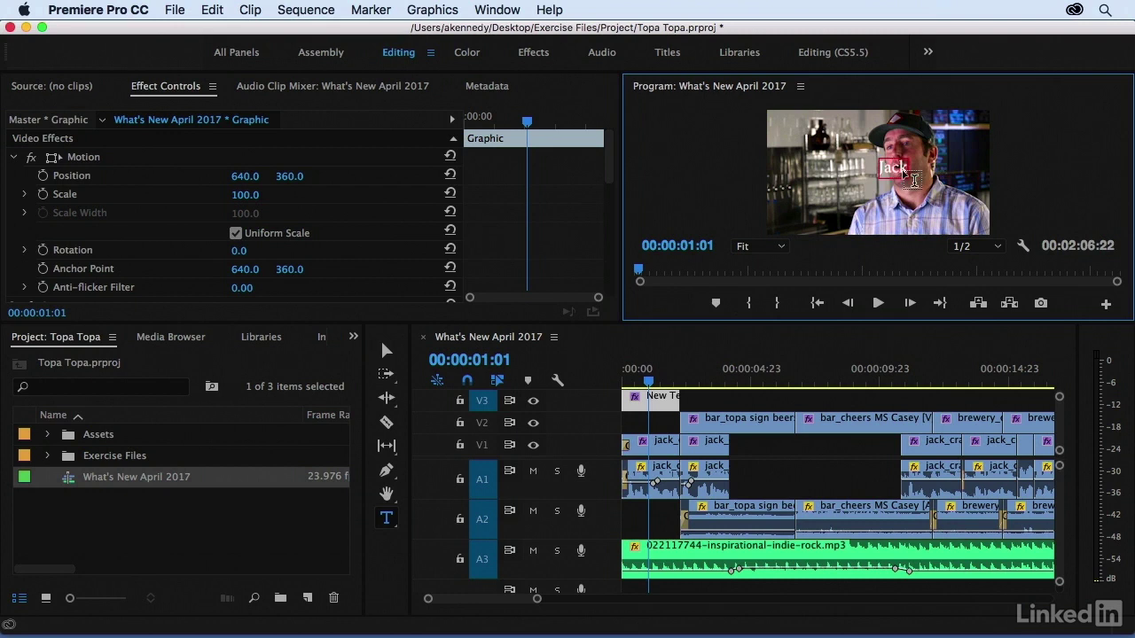
Move the name title down toward the lower left of the interview frame.
{"action": "left_click", "coordinate": [570, 250]}
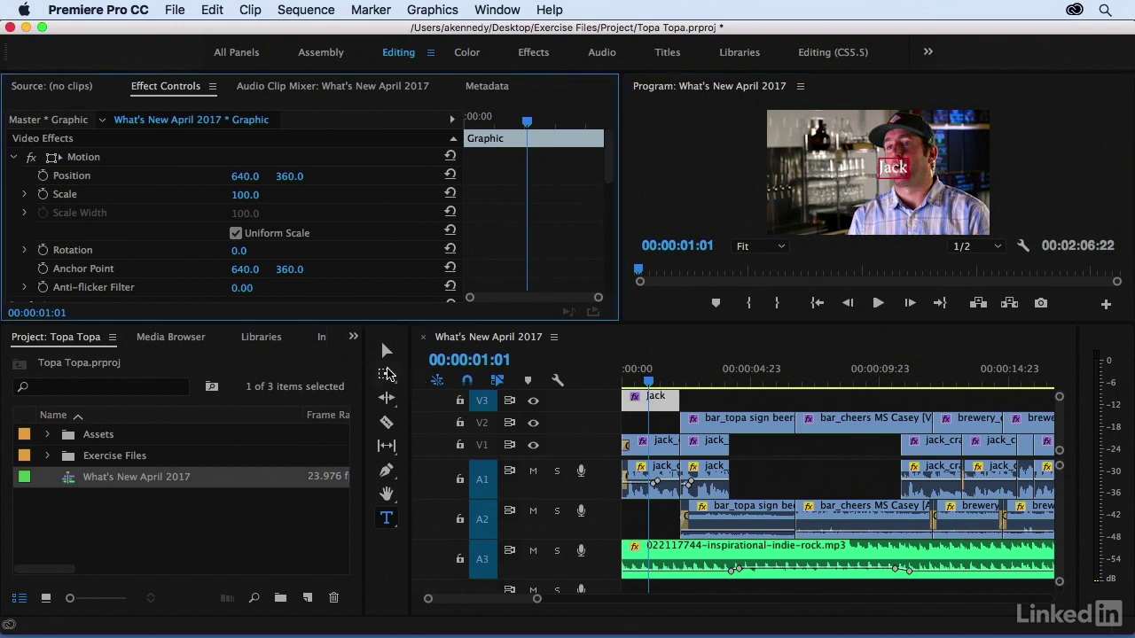
{"action": "left_click", "coordinate": [385, 351]}
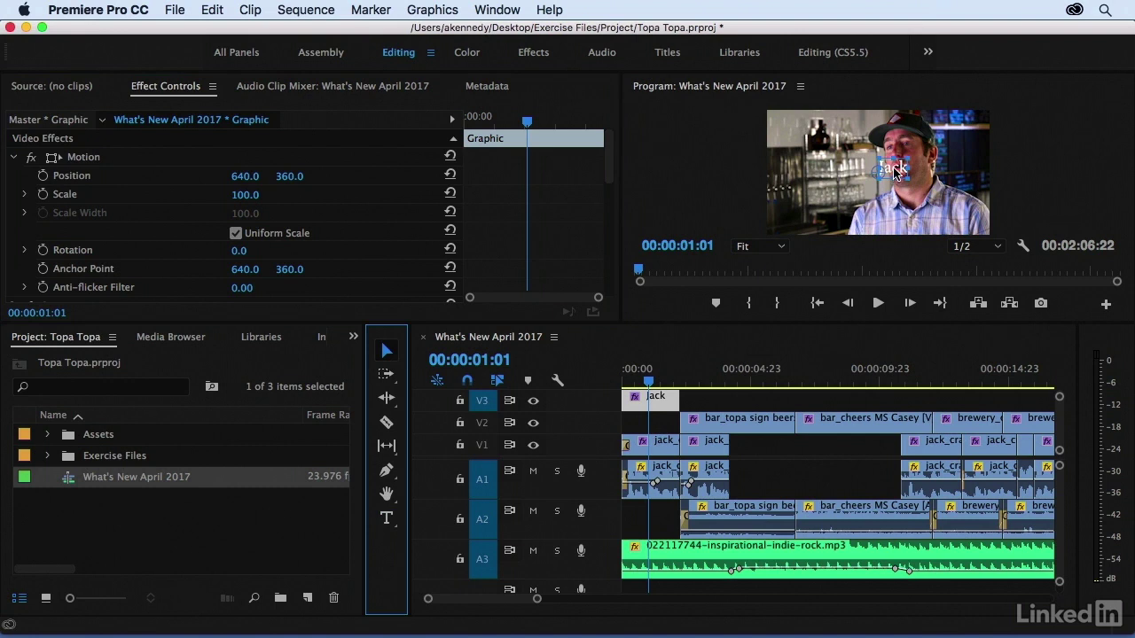
{"action": "left_click_drag", "start_coordinate": [892, 172], "coordinate": [798, 217]}
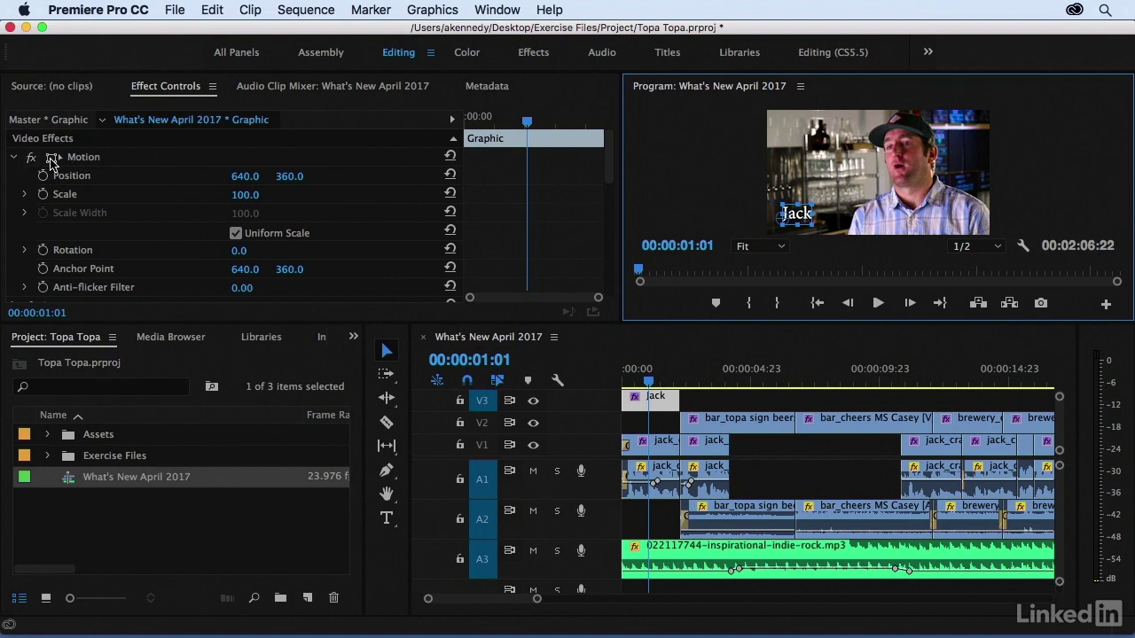
Change the name title's Source Text font from Minion Pro to Arial in Effect Controls.
{"action": "left_click", "coordinate": [13, 158]}
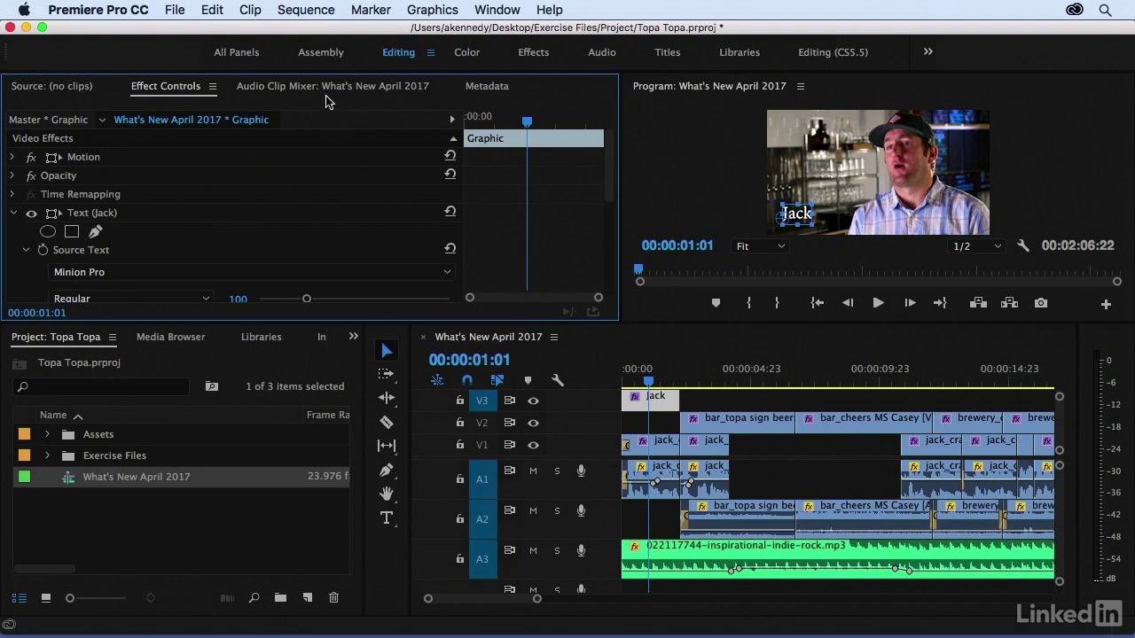
{"action": "key", "text": "grave"}
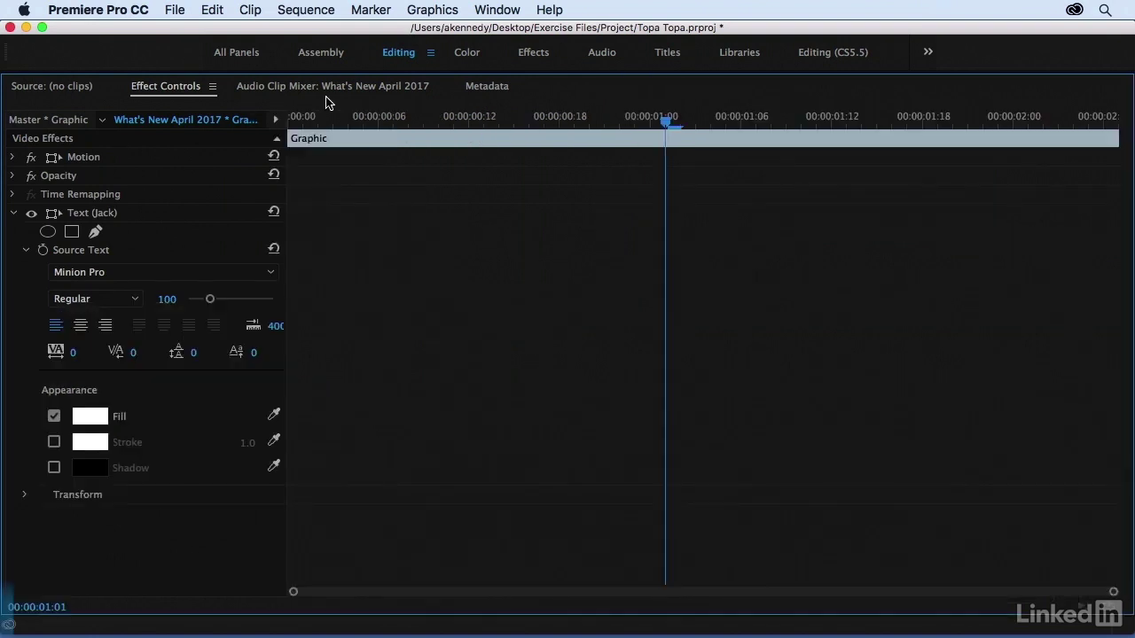
{"action": "left_click", "coordinate": [14, 214]}
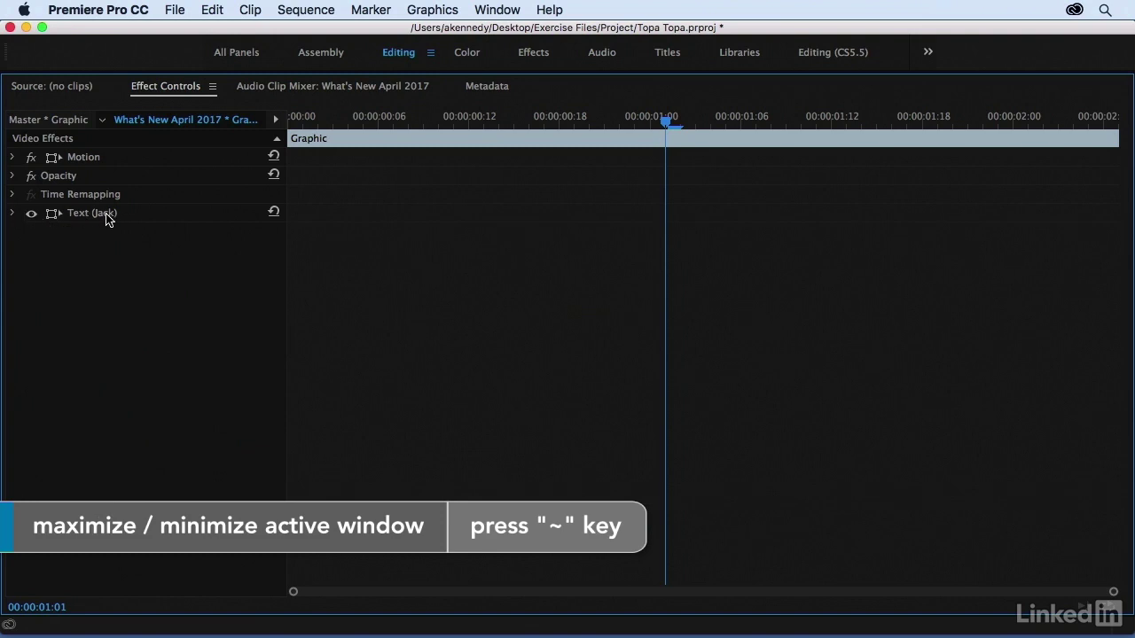
{"action": "left_click", "coordinate": [14, 214]}
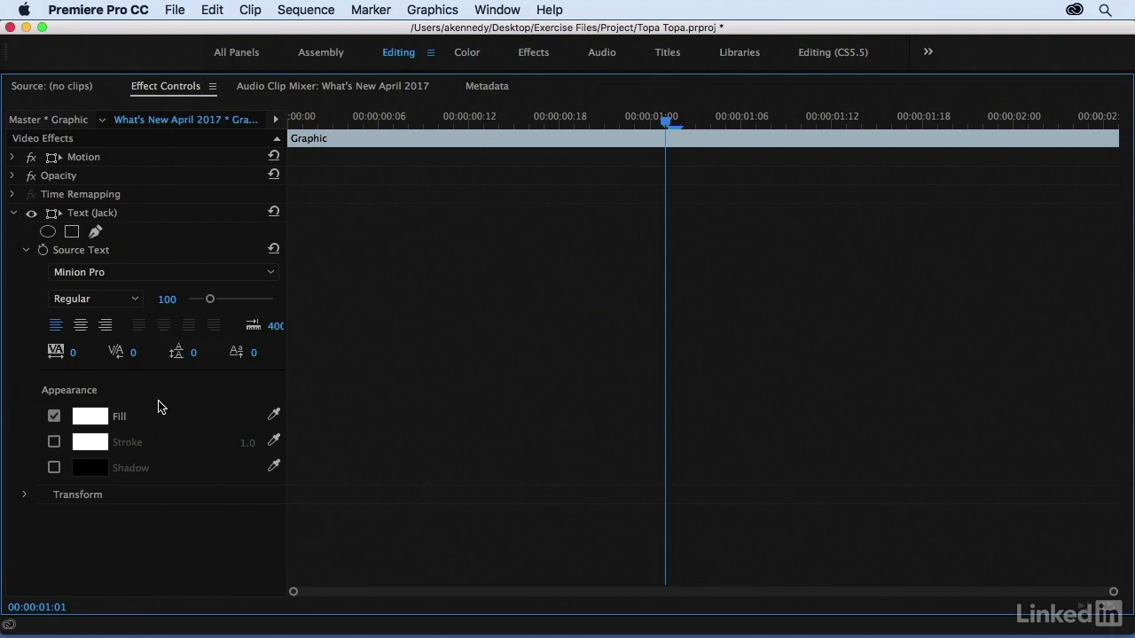
{"action": "left_click", "coordinate": [24, 497]}
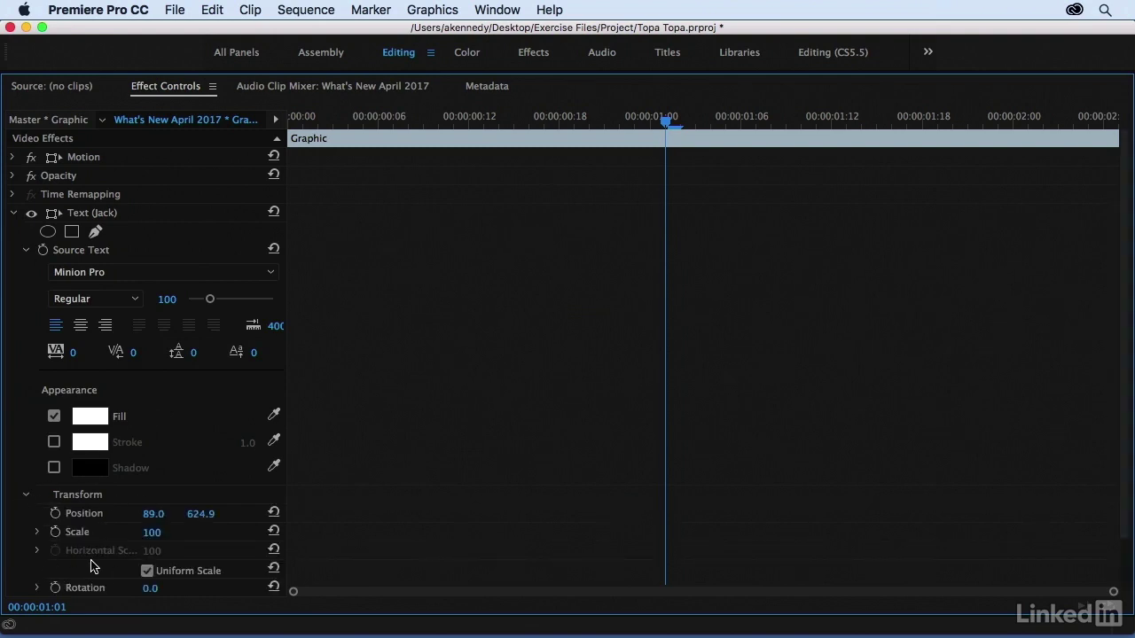
{"action": "left_click", "coordinate": [25, 496]}
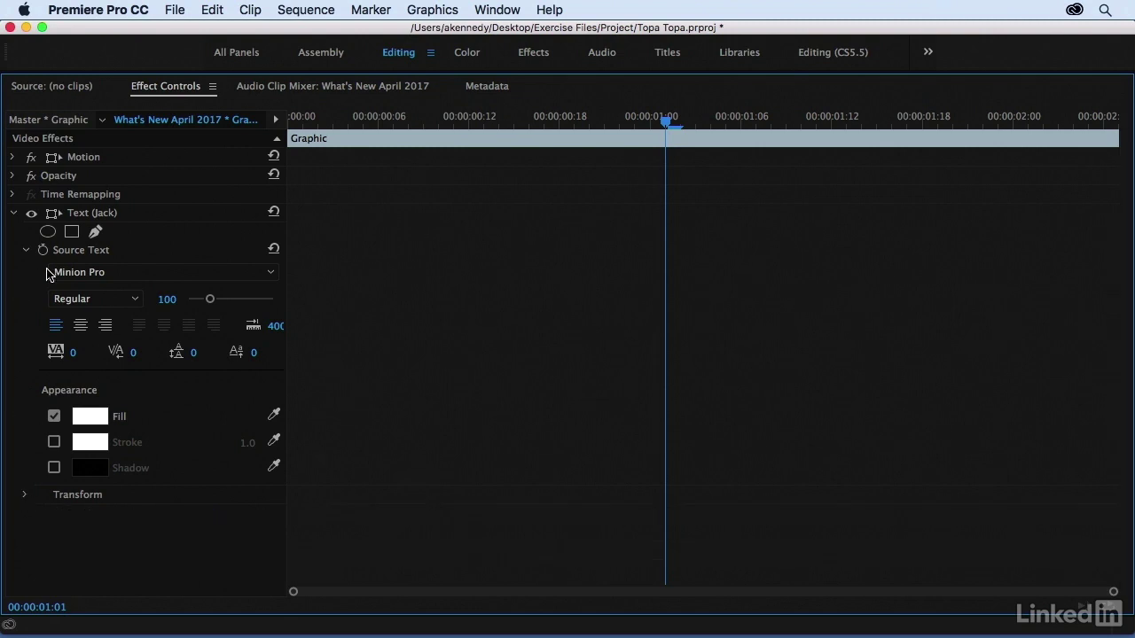
{"action": "left_click", "coordinate": [152, 275]}
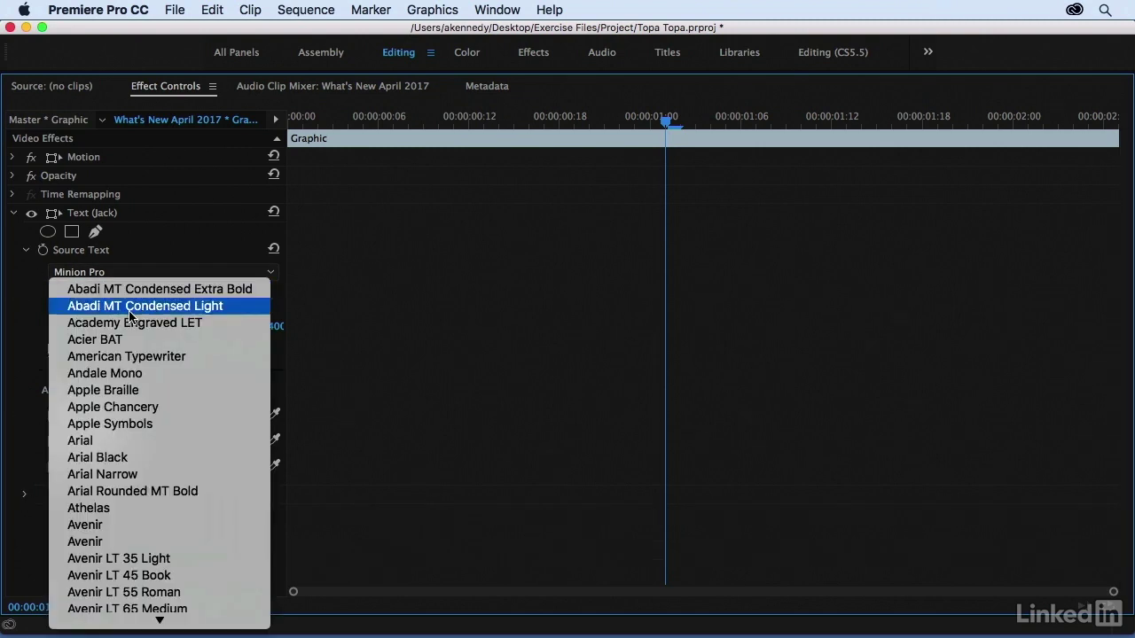
{"action": "left_click", "coordinate": [97, 441]}
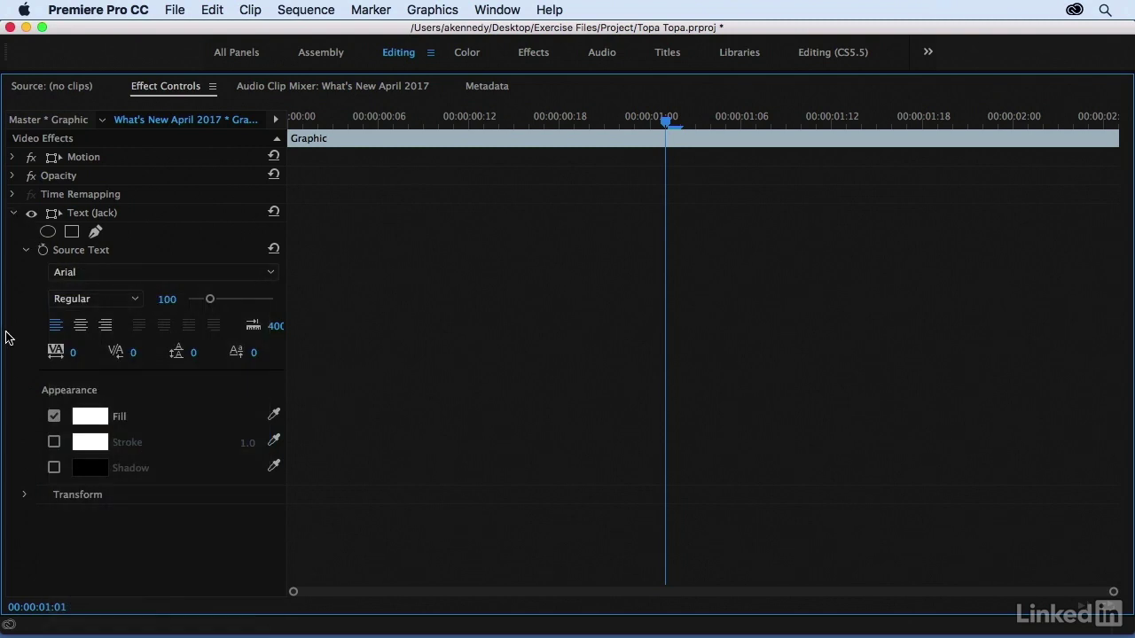
{"action": "key", "text": "grave"}
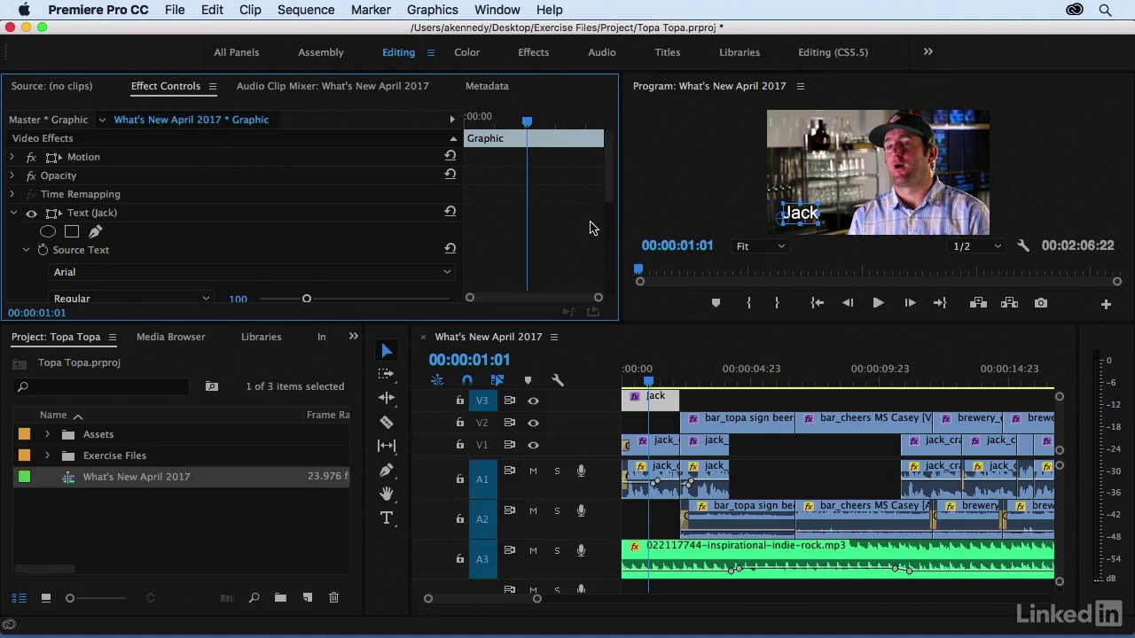
Set the title's fill colour to a yellow-green shade.
{"action": "left_click_drag", "start_coordinate": [611, 183], "coordinate": [611, 258]}
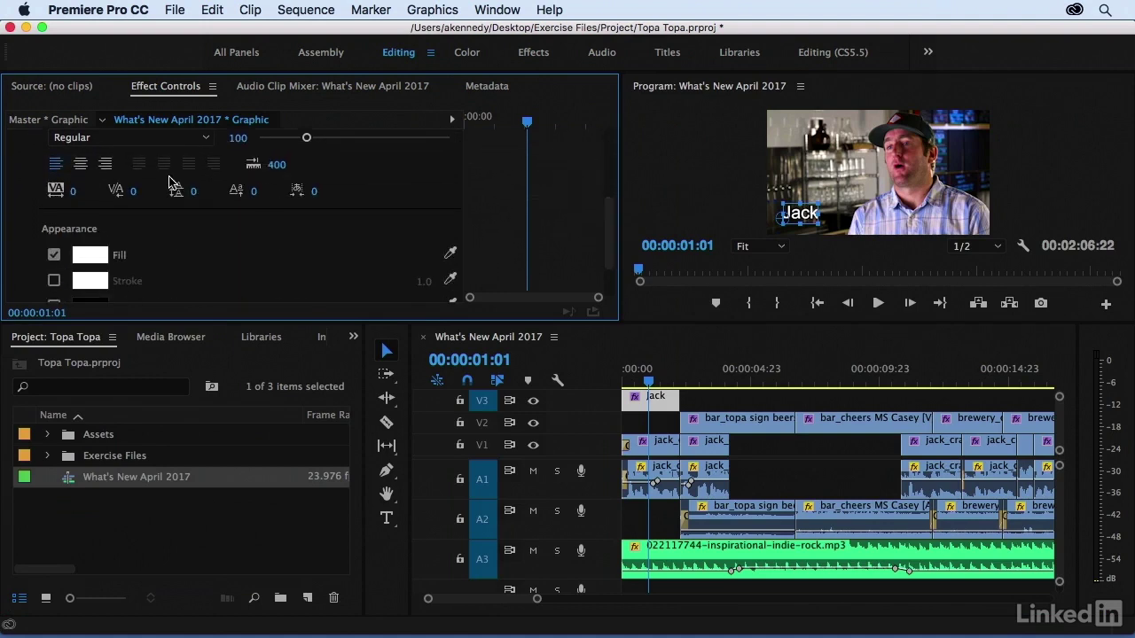
{"action": "left_click_drag", "start_coordinate": [73, 191], "coordinate": [83, 190]}
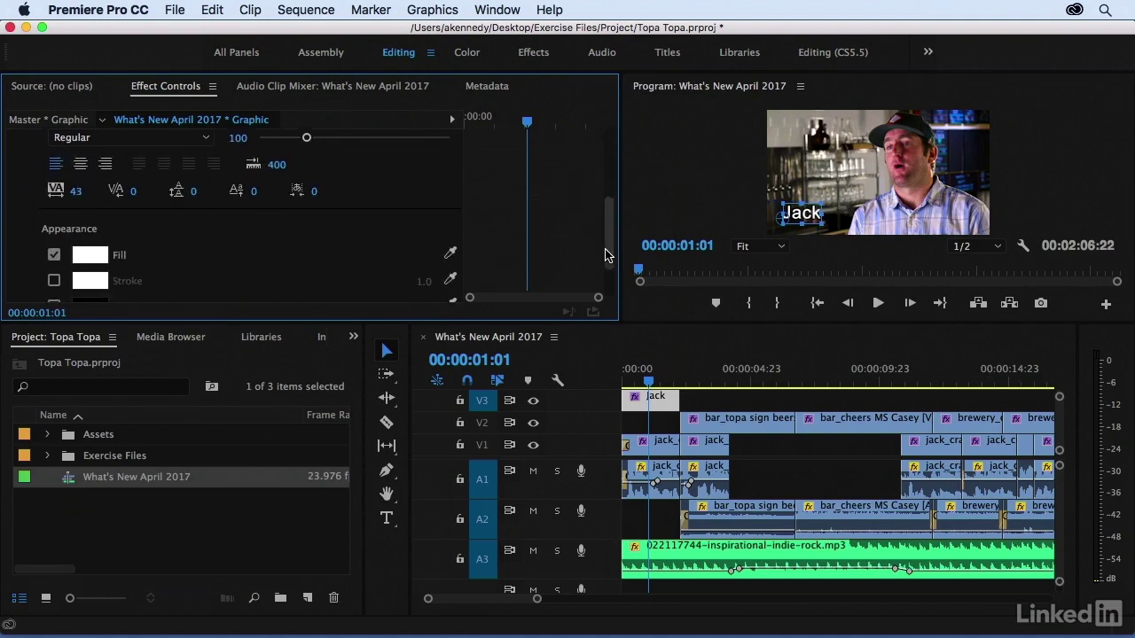
{"action": "left_click_drag", "start_coordinate": [606, 256], "coordinate": [613, 282]}
{"action": "left_click", "coordinate": [92, 191]}
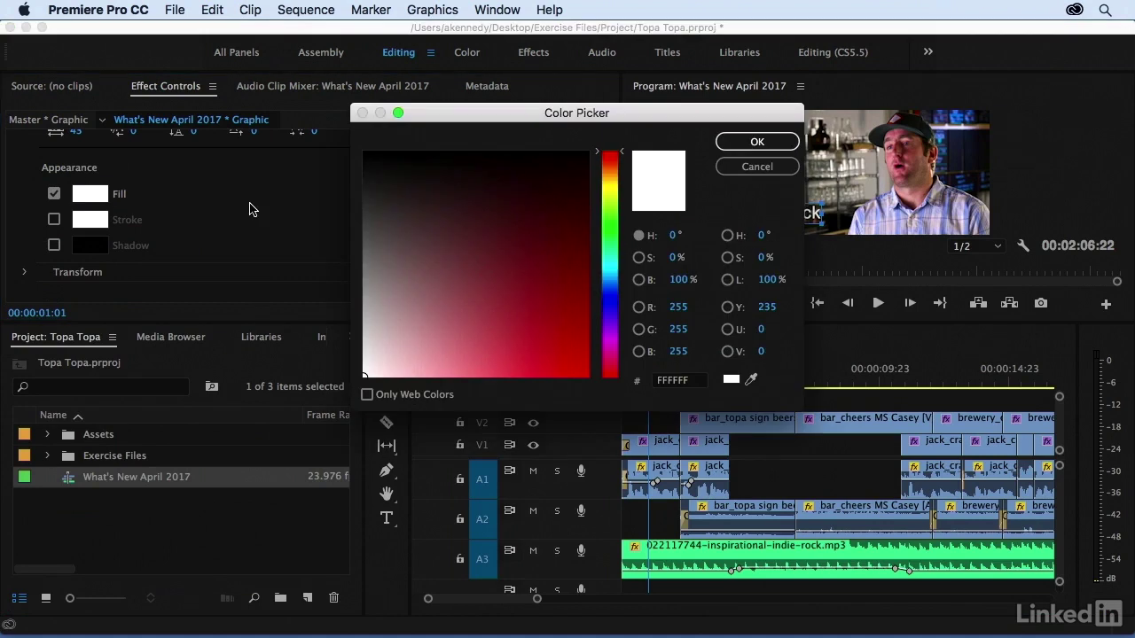
{"action": "left_click_drag", "start_coordinate": [611, 177], "coordinate": [611, 188]}
{"action": "left_click", "coordinate": [549, 252]}
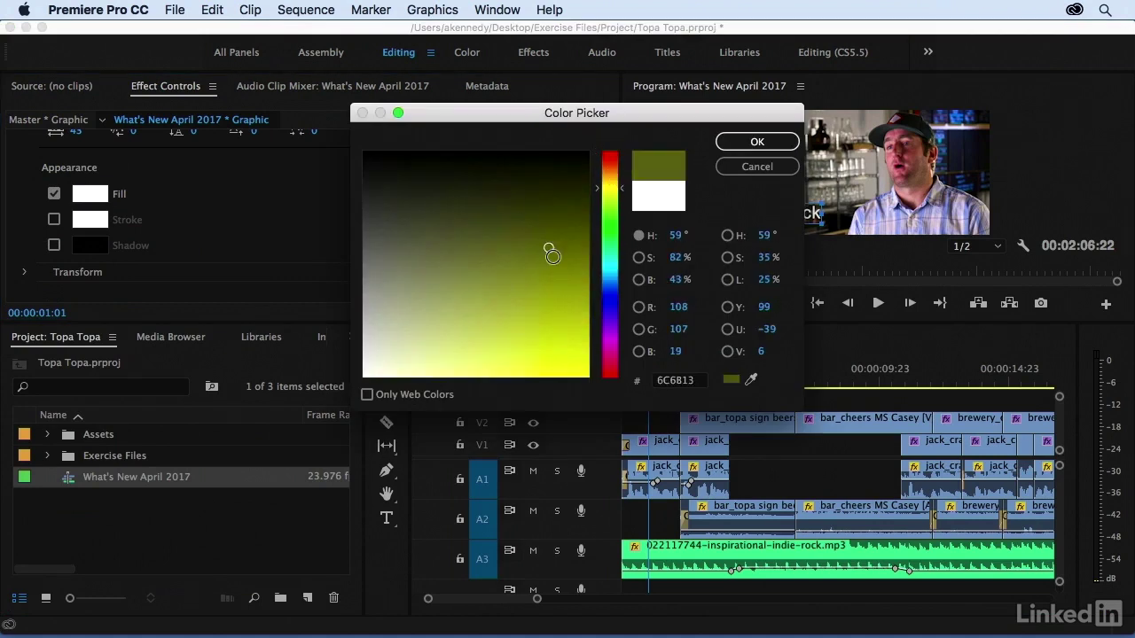
{"action": "left_click_drag", "start_coordinate": [551, 255], "coordinate": [580, 317]}
{"action": "left_click", "coordinate": [757, 142]}
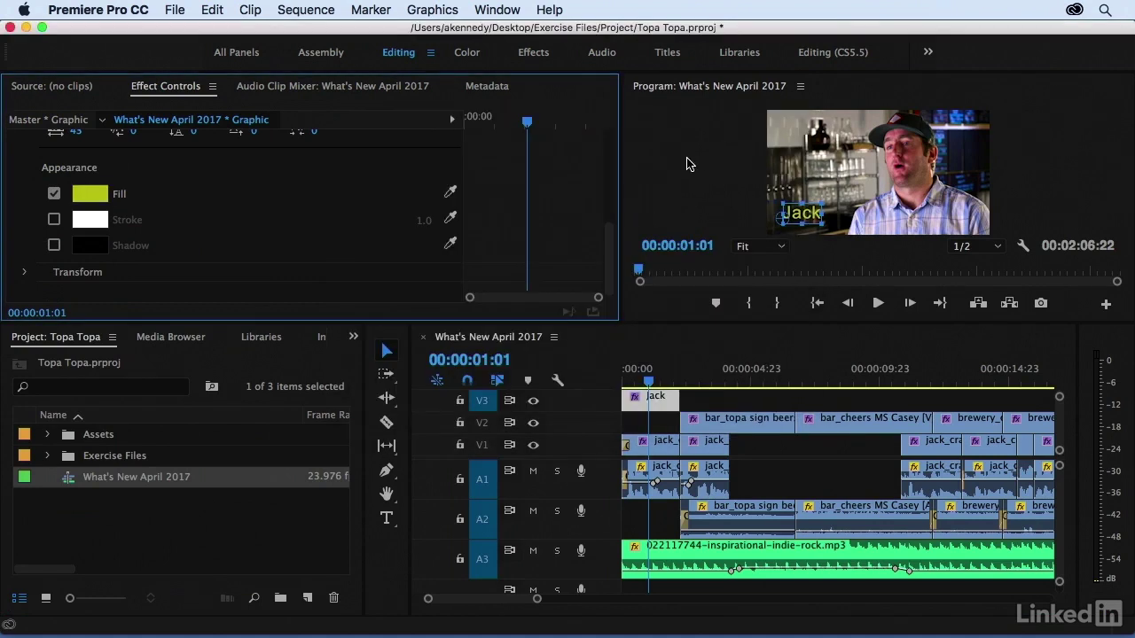
Add a dark red 15.0 stroke and a drop shadow to the title.
{"action": "left_click", "coordinate": [55, 221]}
{"action": "left_click_drag", "start_coordinate": [425, 218], "coordinate": [438, 218]}
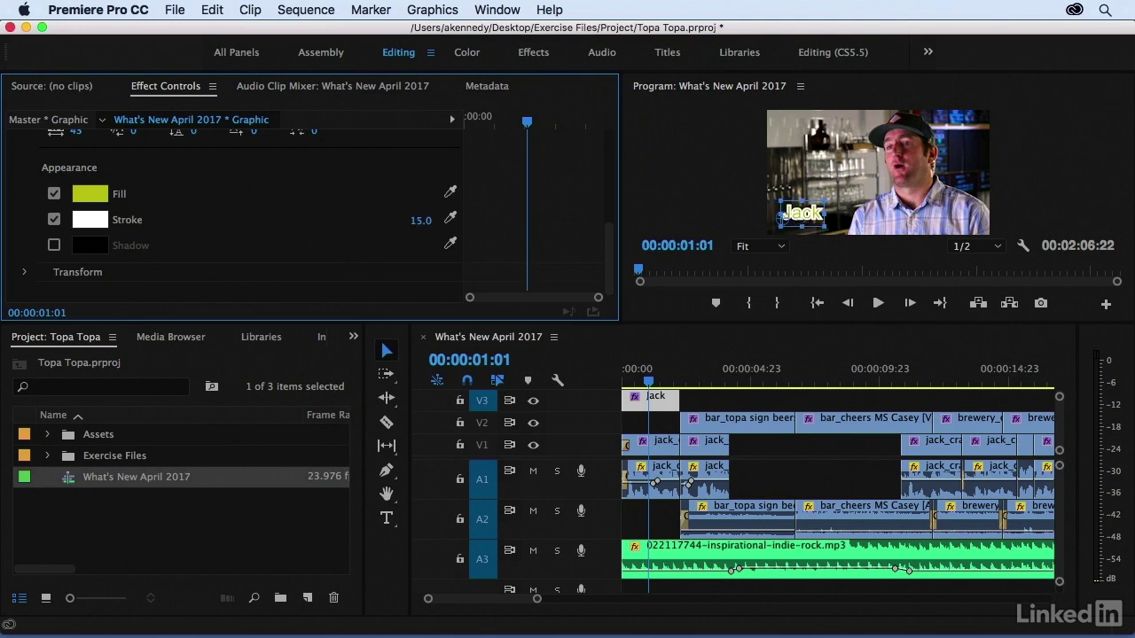
{"action": "left_click", "coordinate": [90, 220]}
{"action": "left_click", "coordinate": [581, 168]}
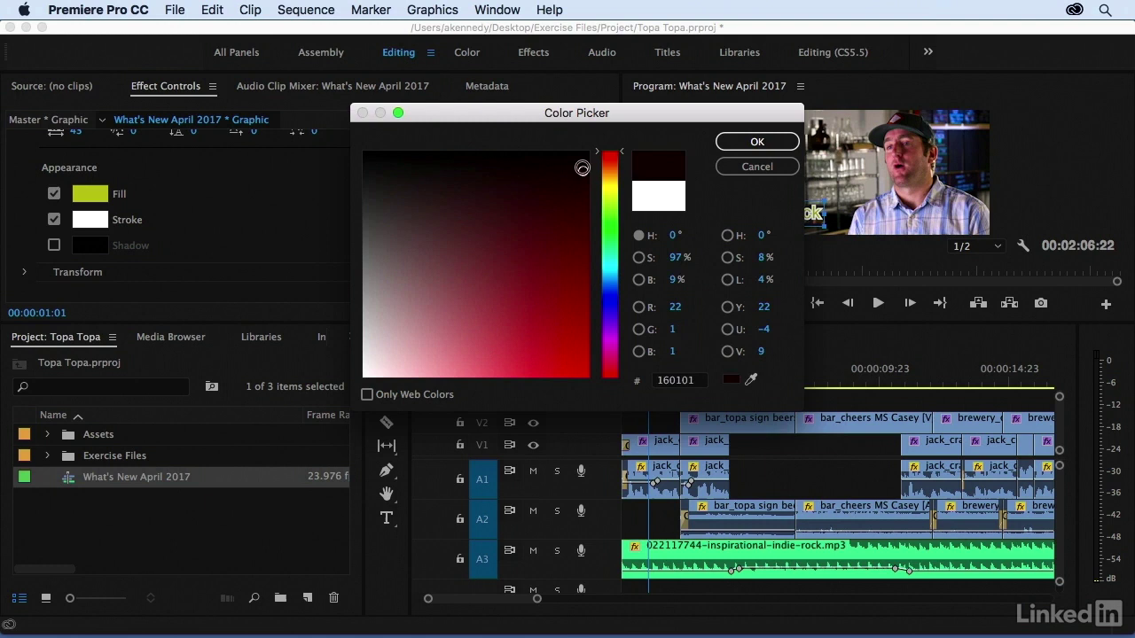
{"action": "left_click", "coordinate": [754, 142]}
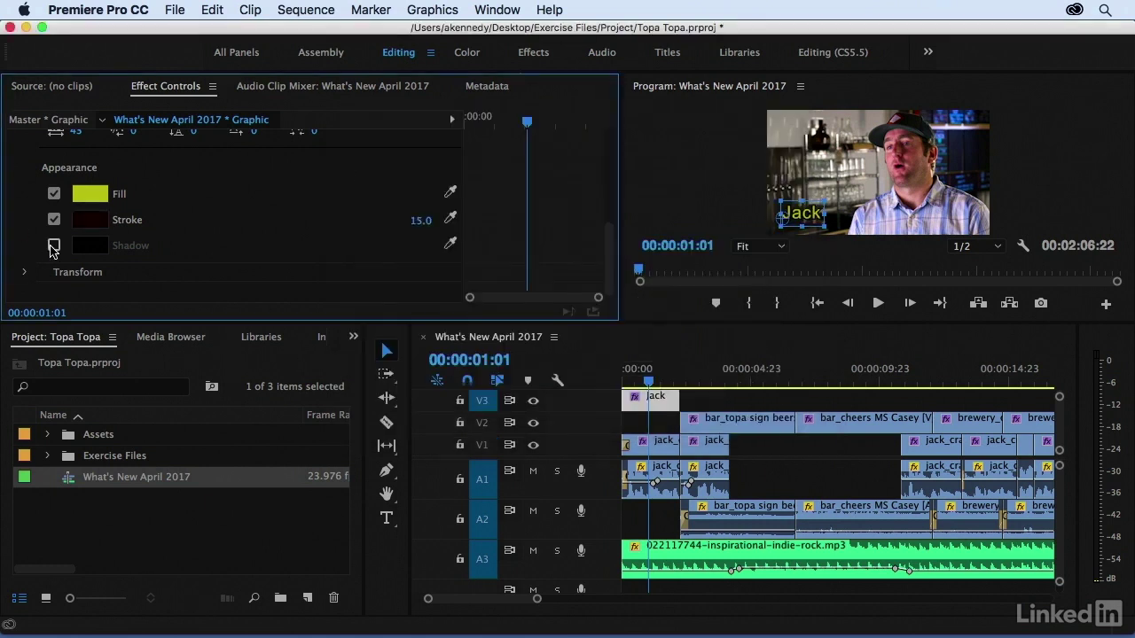
{"action": "left_click", "coordinate": [54, 247]}
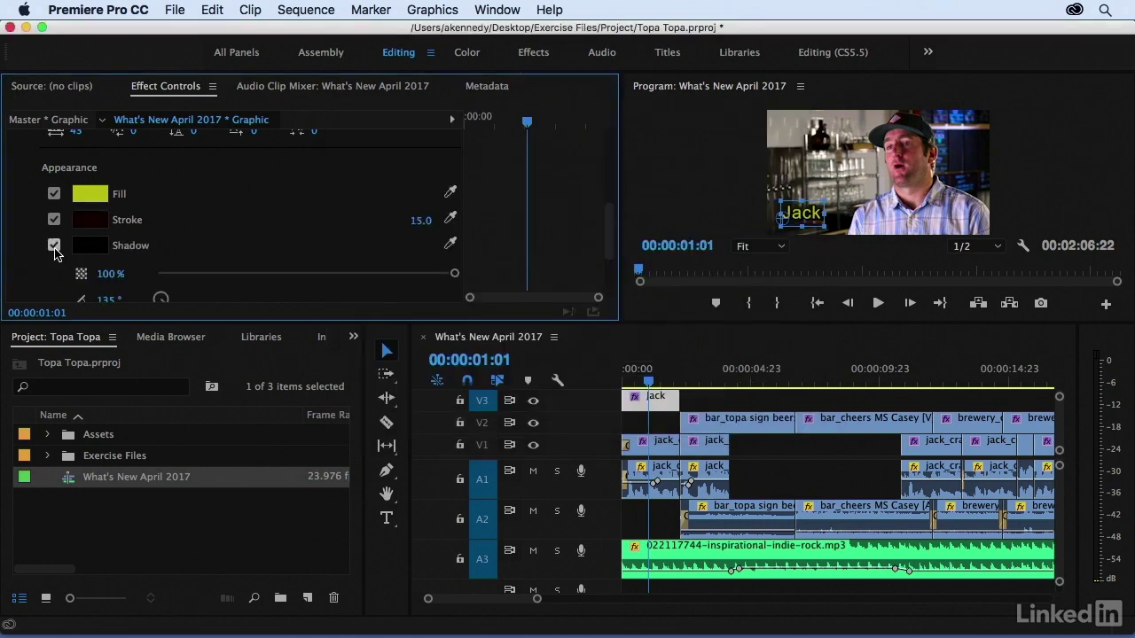
{"action": "scroll", "coordinate": [609, 223], "scroll_direction": "down", "scroll_amount": 3}
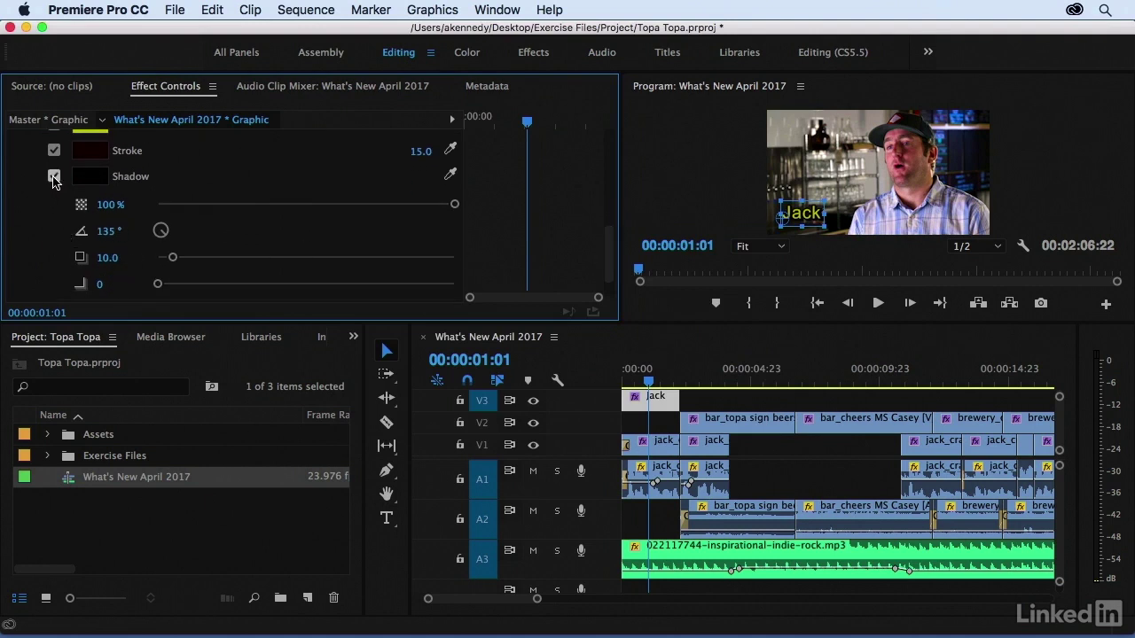
Turn off the shadow and stroke, and set the fill to near-white F8F8E9.
{"action": "left_click", "coordinate": [55, 178]}
{"action": "left_click", "coordinate": [54, 219]}
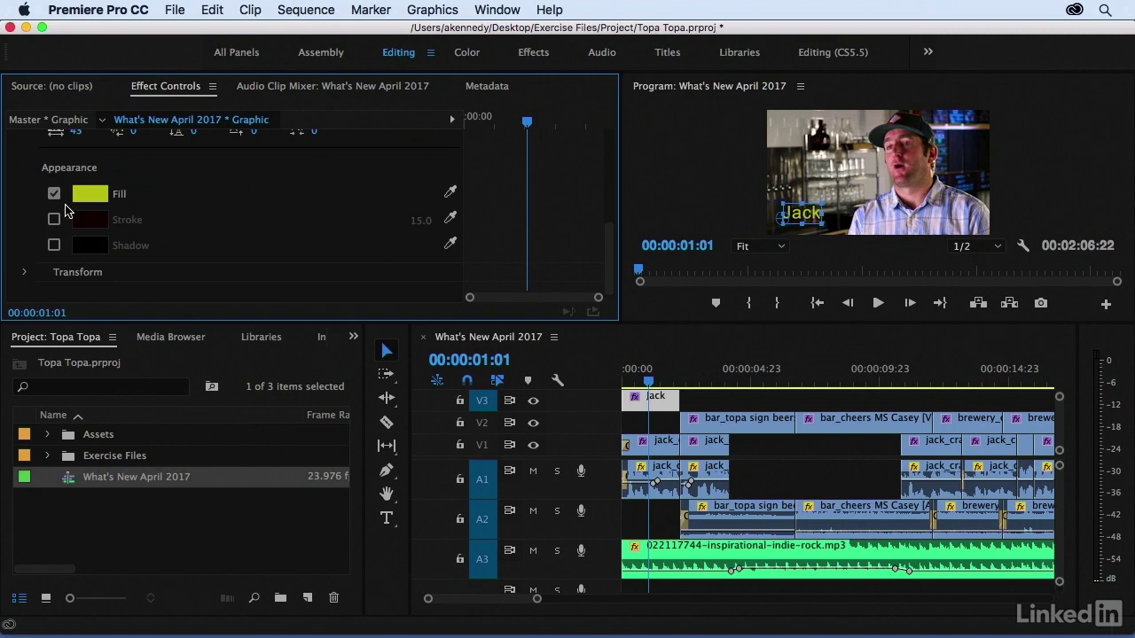
{"action": "left_click", "coordinate": [89, 193]}
{"action": "left_click_drag", "start_coordinate": [415, 213], "coordinate": [374, 369]}
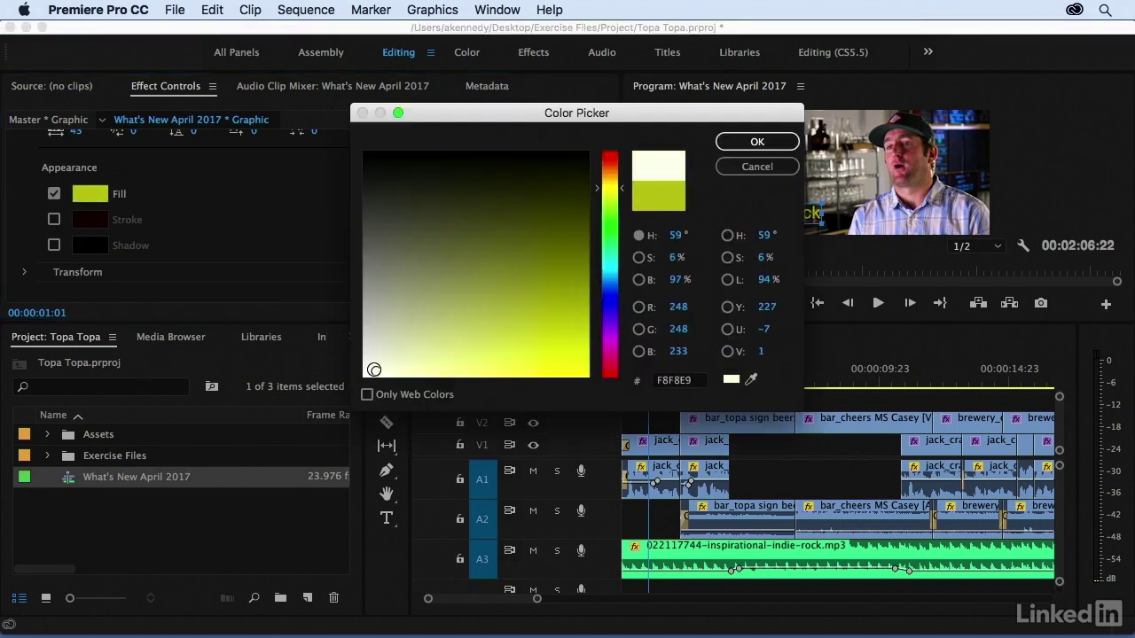
{"action": "left_click", "coordinate": [729, 143]}
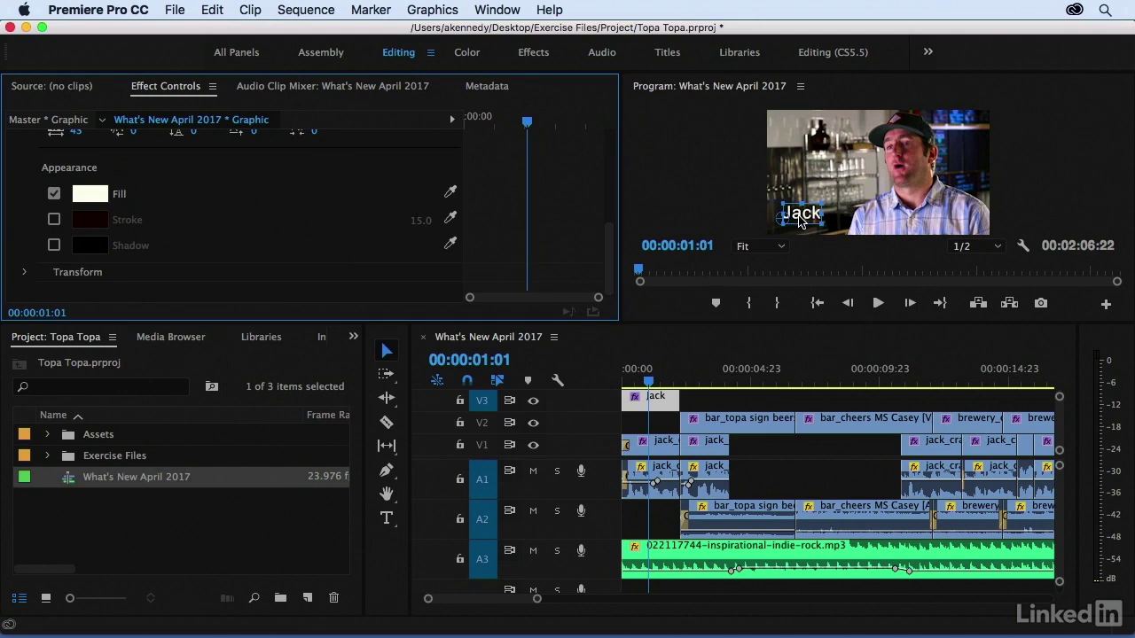
Return the playhead to the sequence start, deselect the name clip, and expand tracks to reveal empty V4.
{"action": "left_click", "coordinate": [658, 403]}
{"action": "key", "text": "Home"}
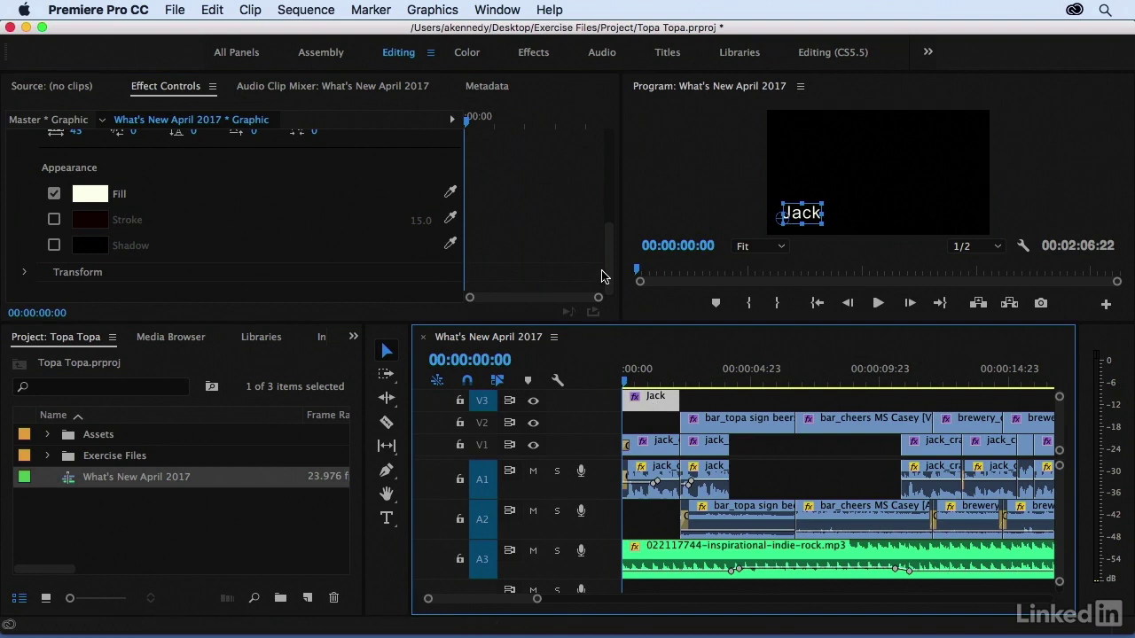
{"action": "left_click_drag", "start_coordinate": [609, 259], "coordinate": [608, 152]}
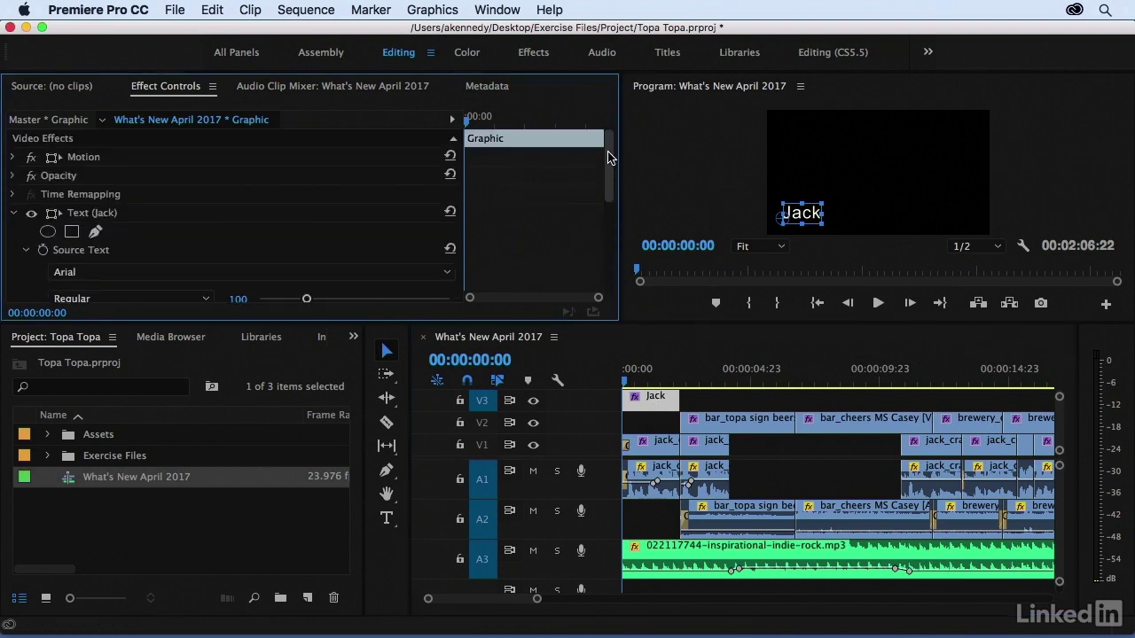
{"action": "left_click", "coordinate": [16, 214]}
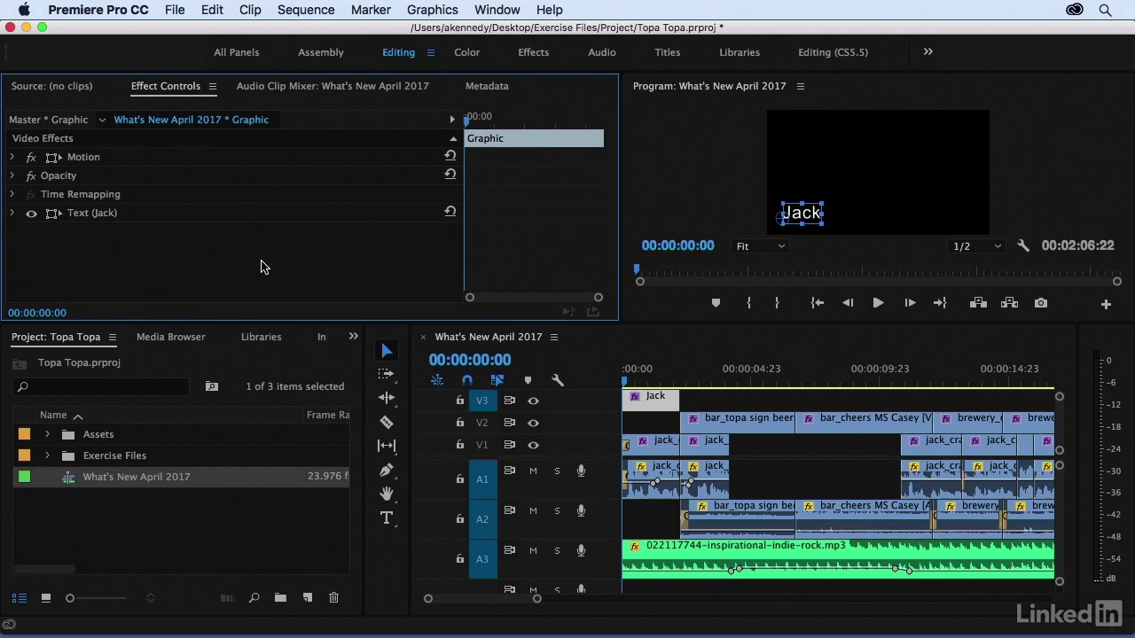
{"action": "left_click", "coordinate": [707, 401]}
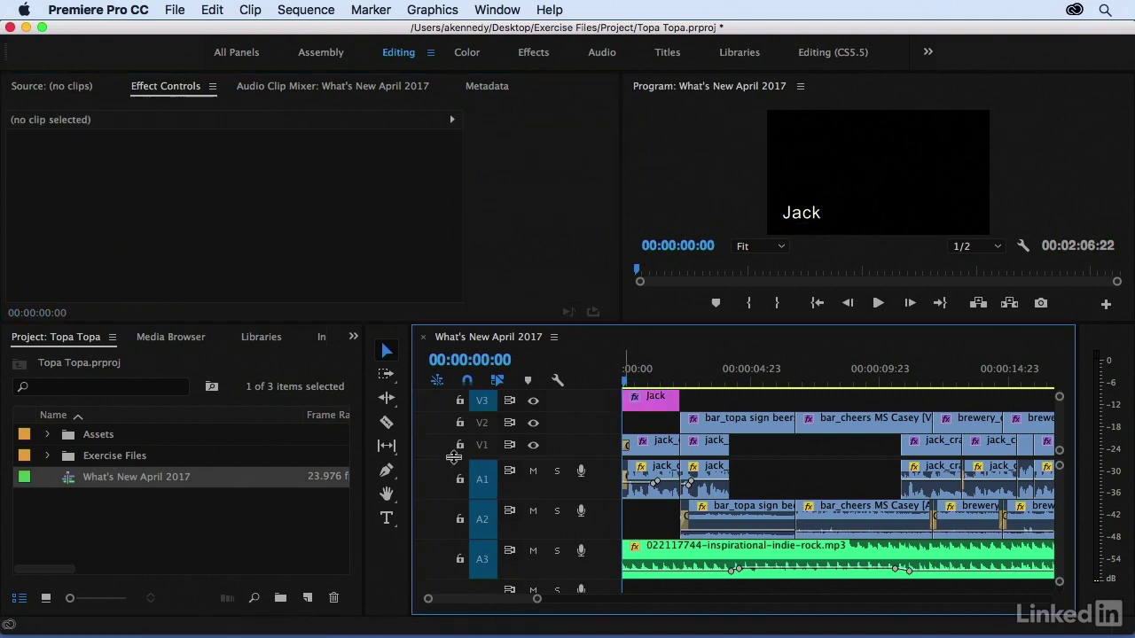
{"action": "left_click_drag", "start_coordinate": [450, 461], "coordinate": [456, 519]}
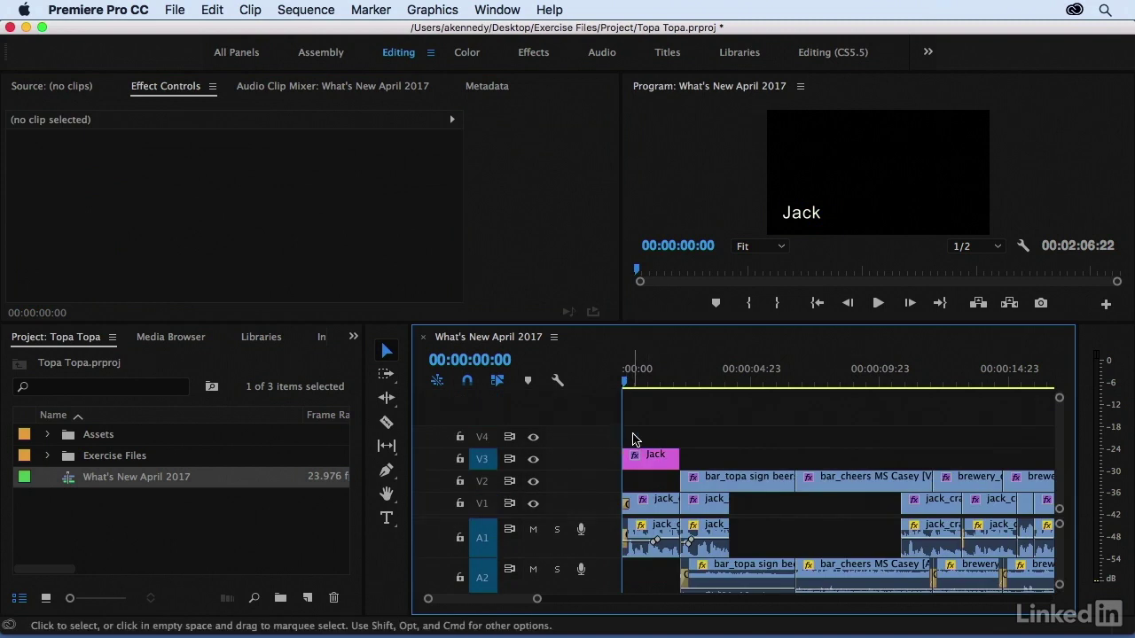
Add a new text layer on V4 and trim it to end with the name clip.
{"action": "left_click", "coordinate": [441, 7]}
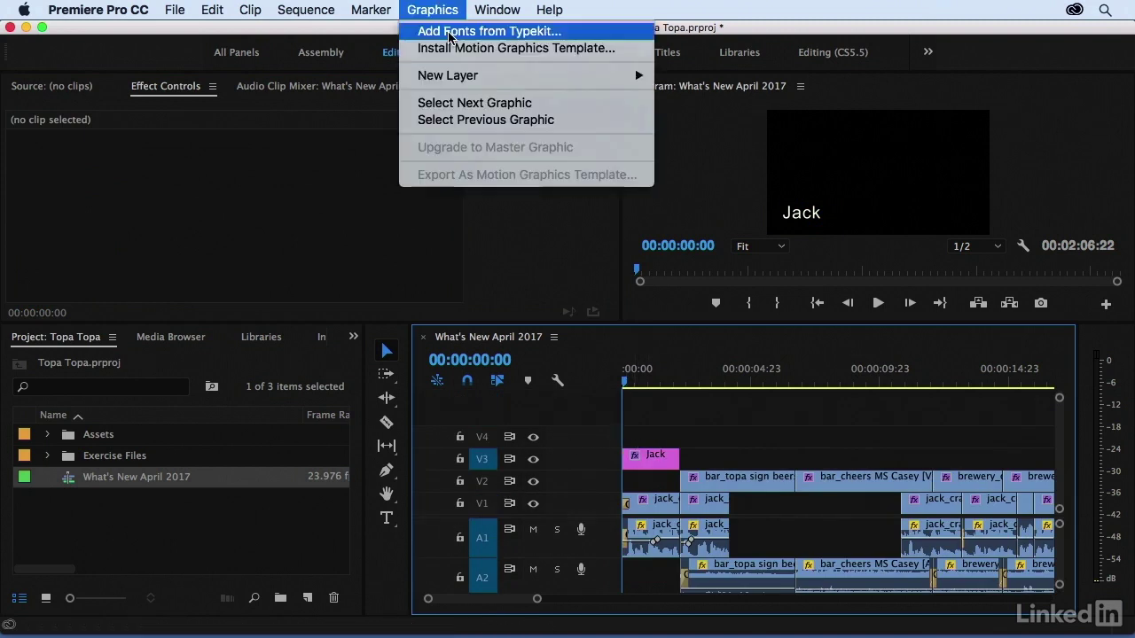
{"action": "mouse_move", "coordinate": [454, 73]}
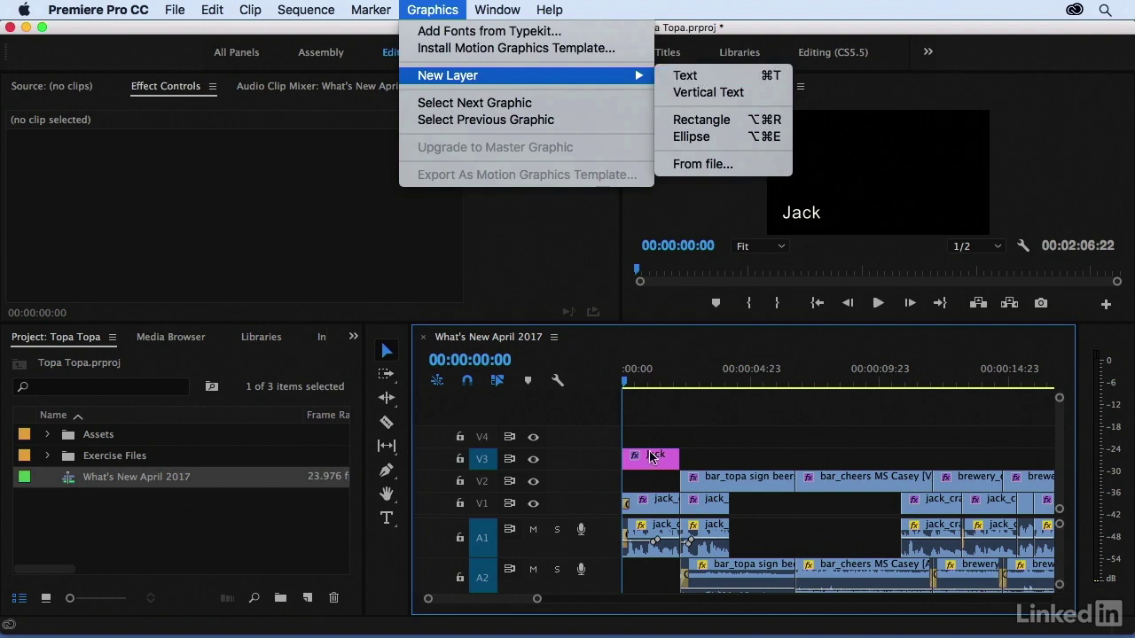
{"action": "left_click", "coordinate": [725, 77]}
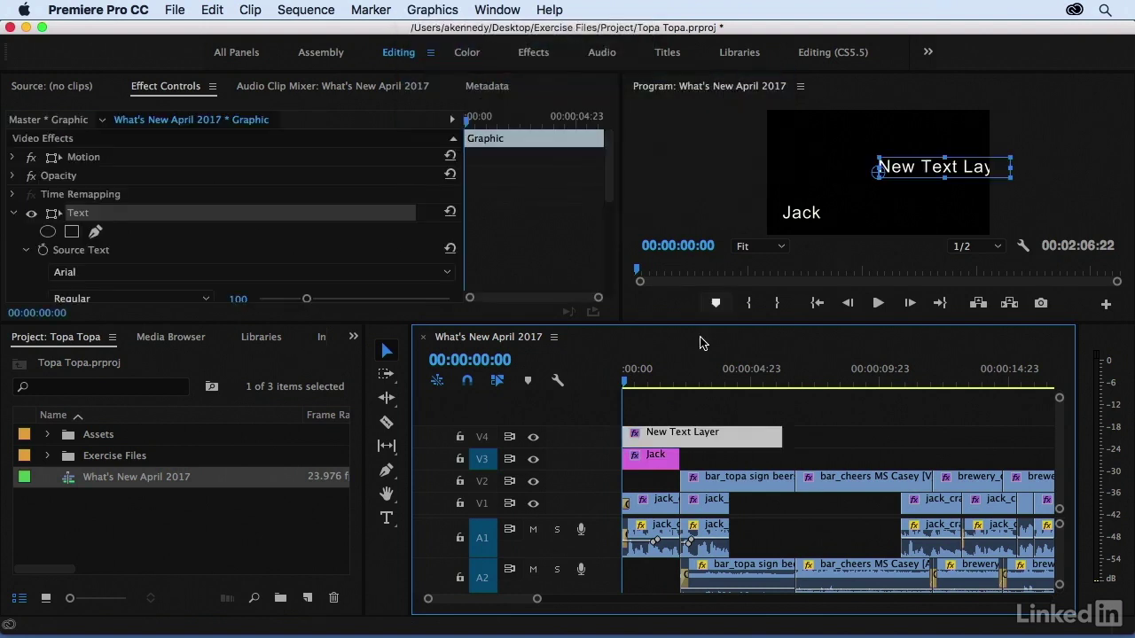
{"action": "left_click_drag", "start_coordinate": [780, 435], "coordinate": [679, 434]}
{"action": "left_click", "coordinate": [643, 380]}
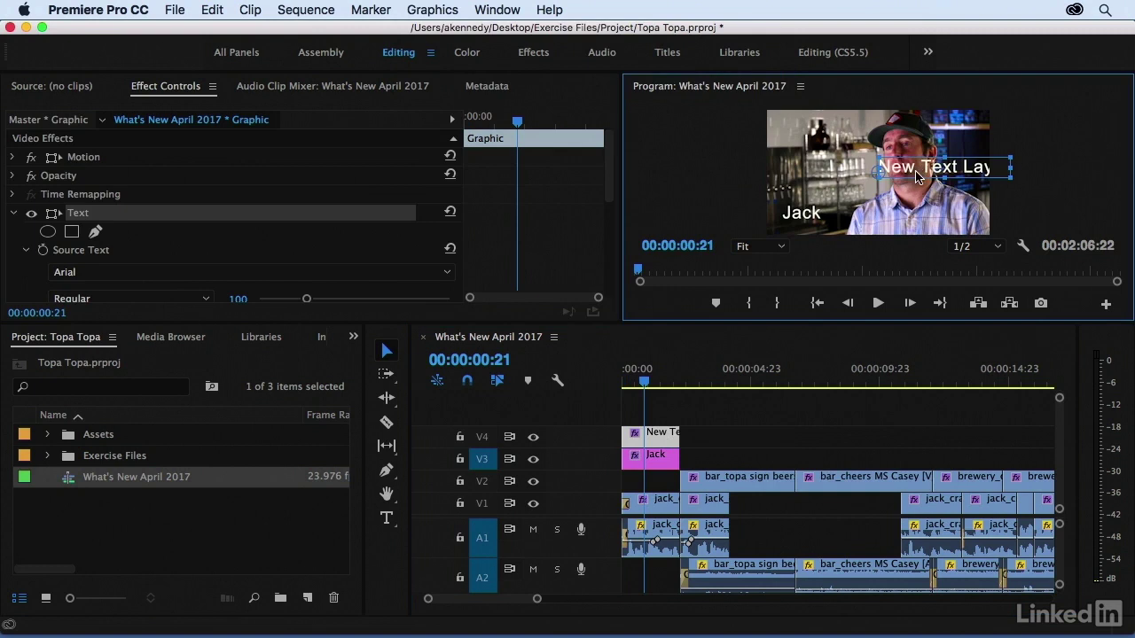
Move the new text beneath the name and change it to 'co-founder'.
{"action": "left_click_drag", "start_coordinate": [923, 173], "coordinate": [820, 231]}
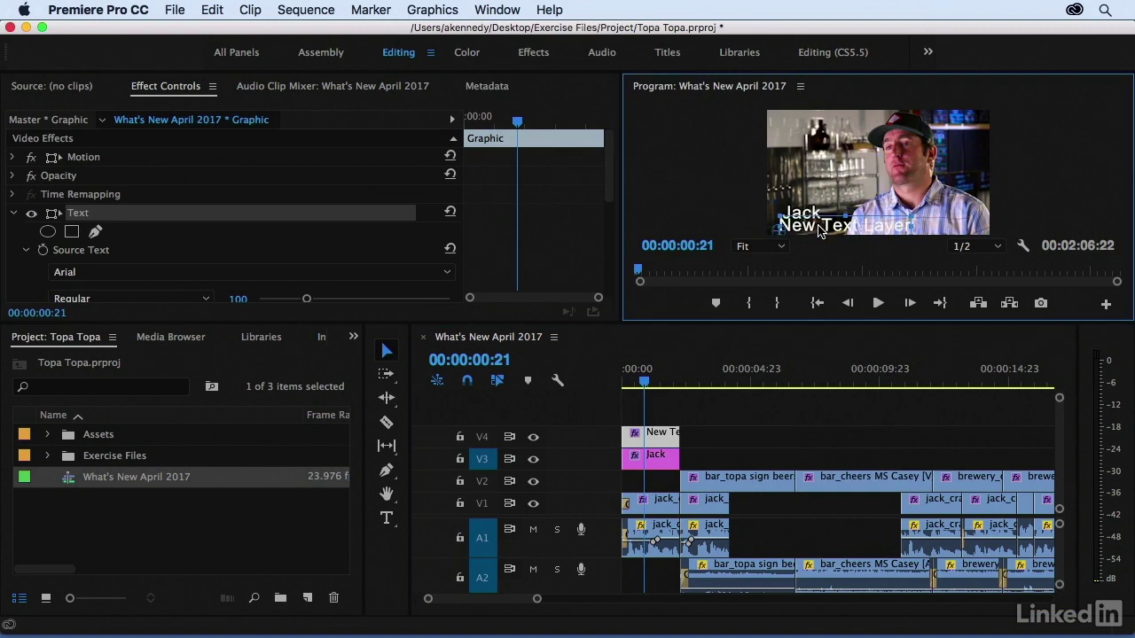
{"action": "double_click", "coordinate": [819, 226]}
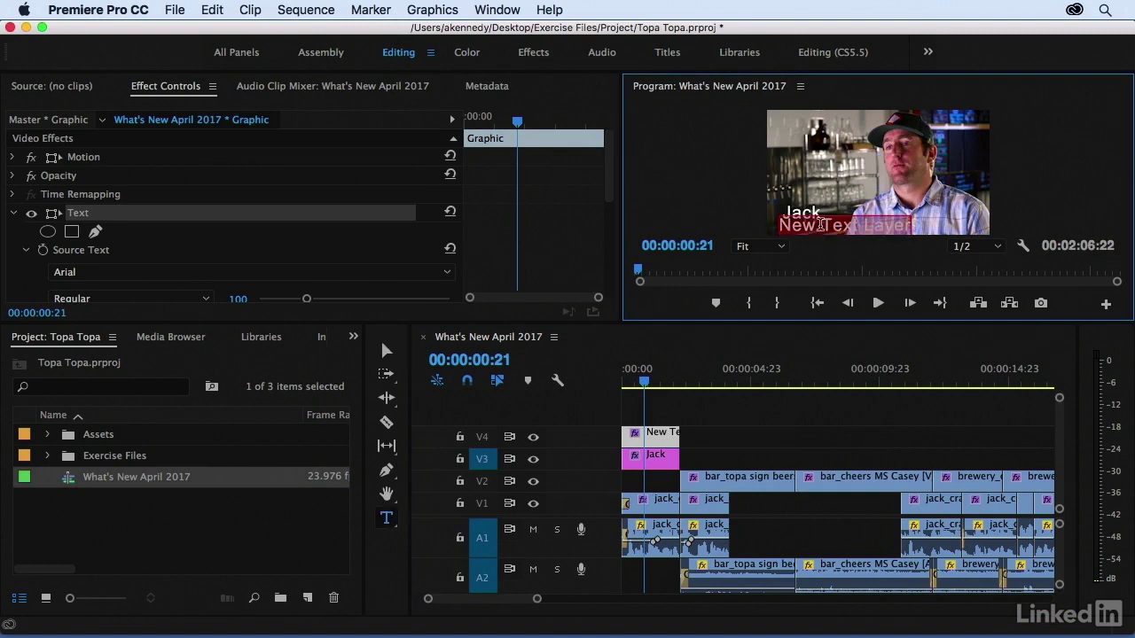
{"action": "type", "text": "co-founder"}
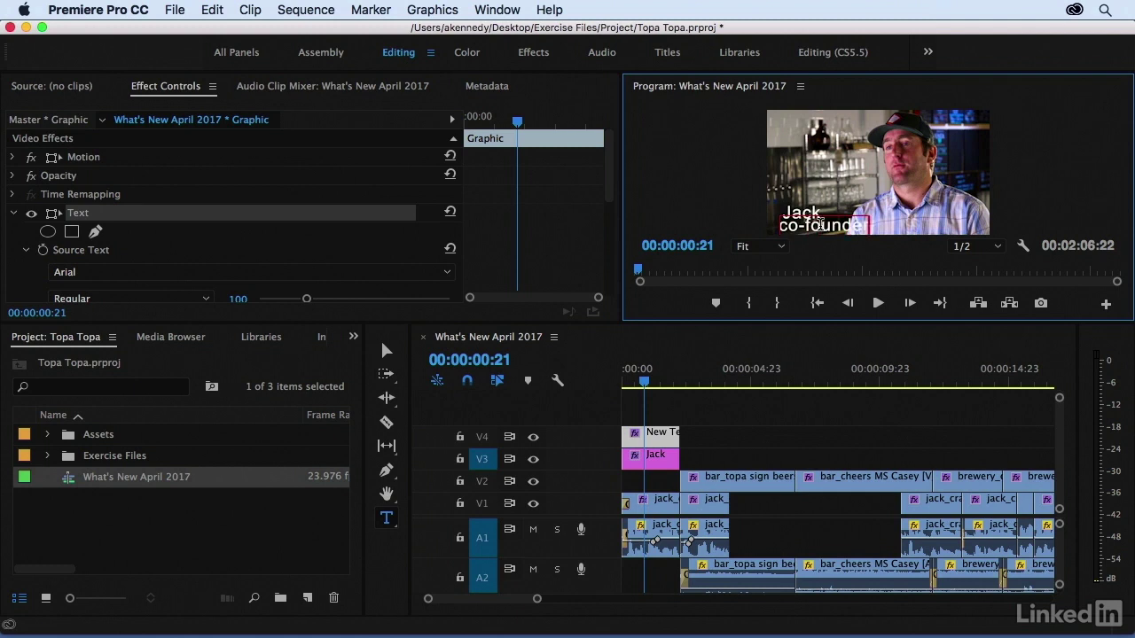
{"action": "left_click", "coordinate": [514, 230]}
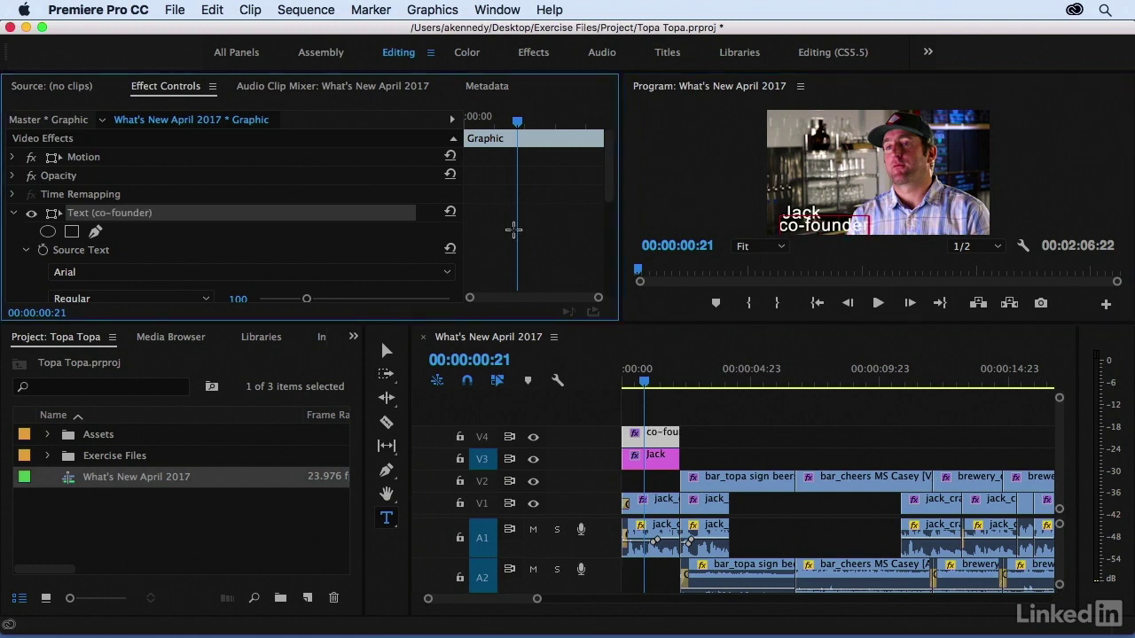
Nudge the co-founder title into place and select the name title clip on V3.
{"action": "key", "text": "v"}
{"action": "left_click", "coordinate": [838, 232]}
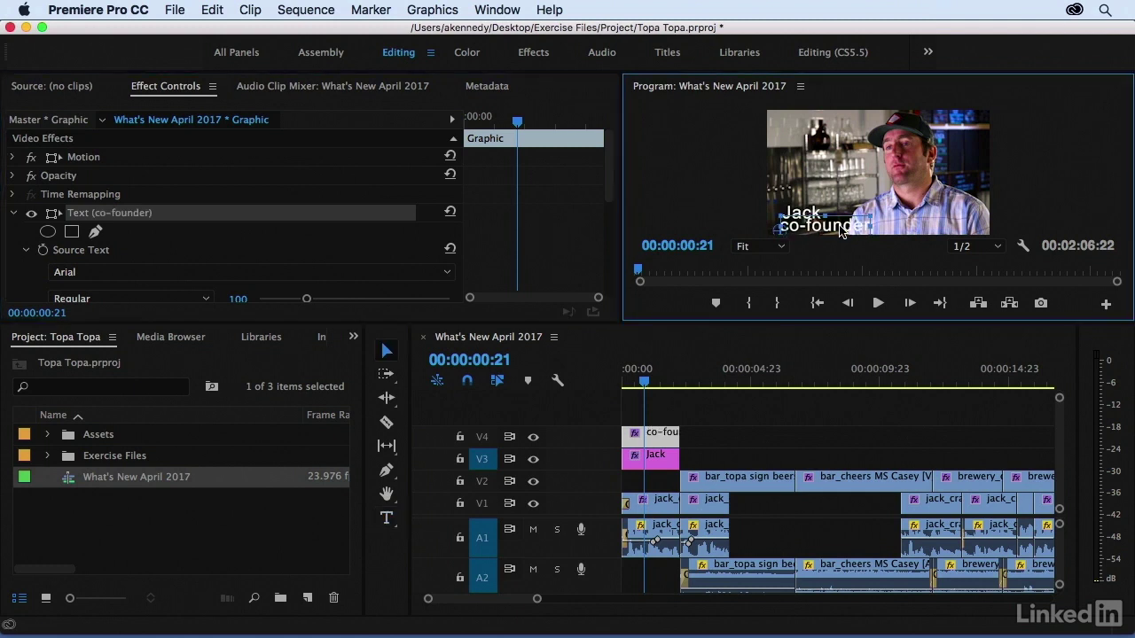
{"action": "left_click_drag", "start_coordinate": [840, 231], "coordinate": [845, 229]}
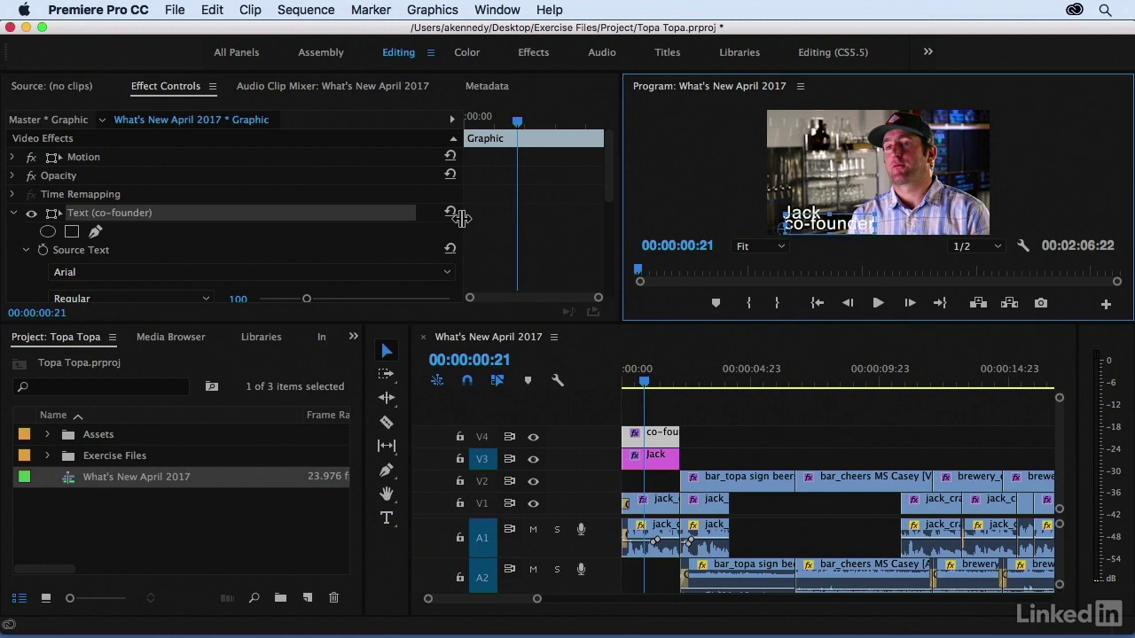
{"action": "left_click", "coordinate": [12, 215]}
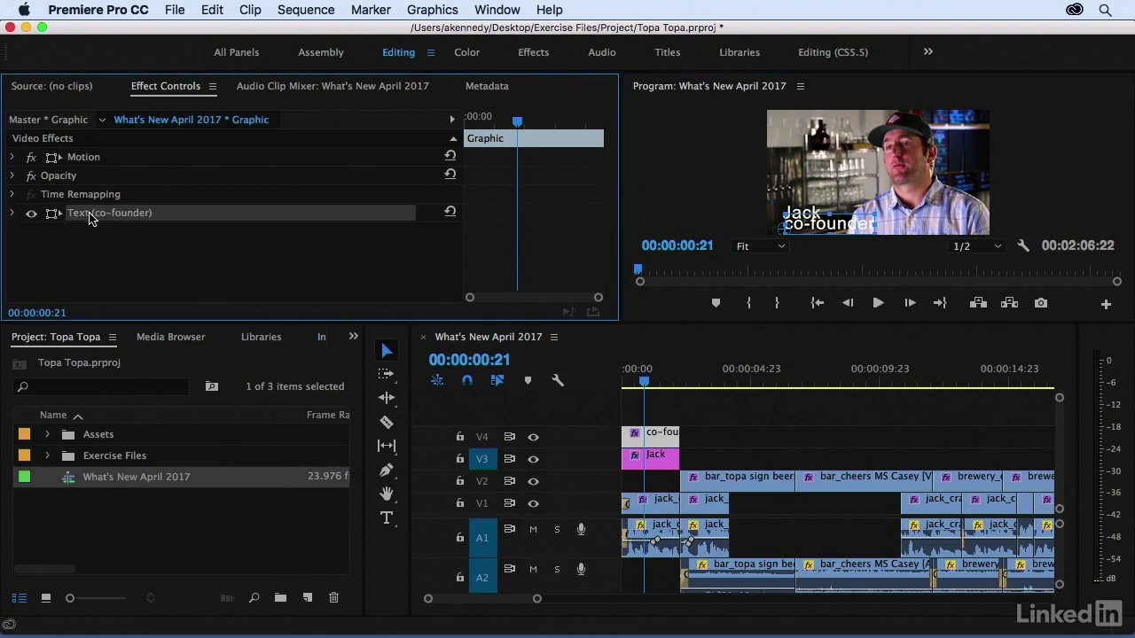
{"action": "left_click", "coordinate": [653, 467]}
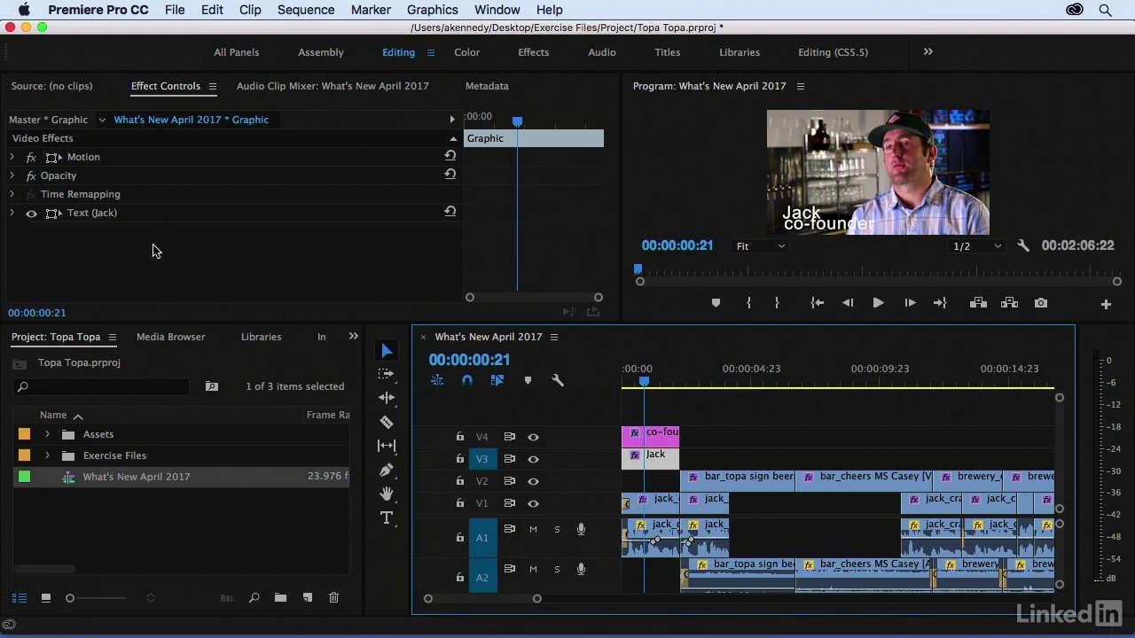
Delete the separate co-founder clip on V4 and add a new text layer inside the Jack graphic, below Jack.
{"action": "left_click", "coordinate": [653, 438]}
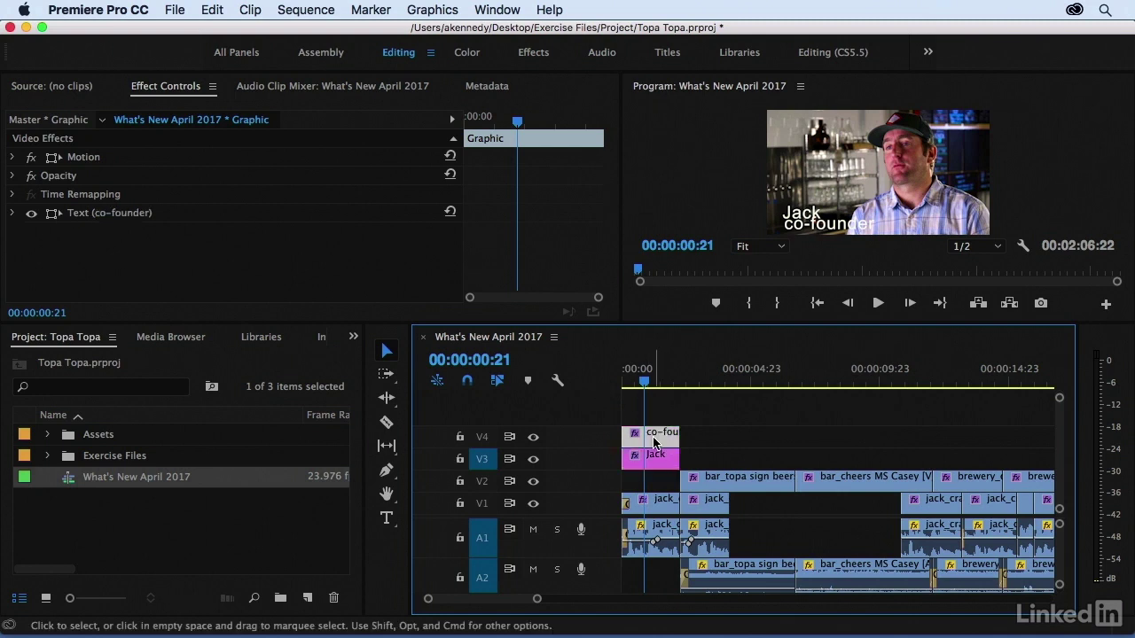
{"action": "key", "text": "Delete"}
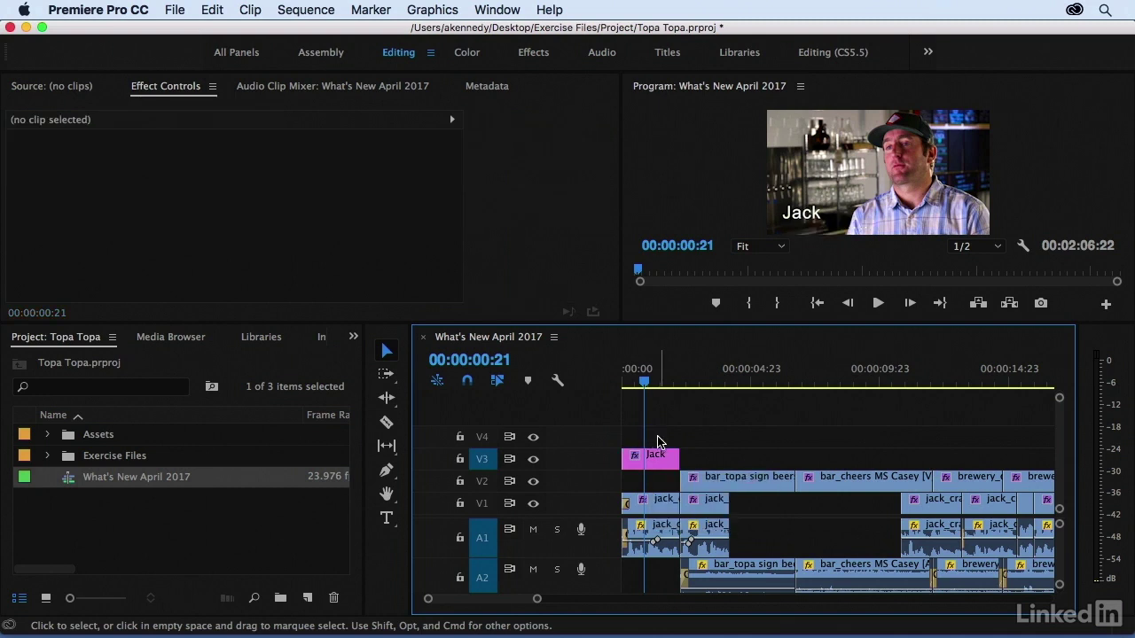
{"action": "left_click", "coordinate": [653, 467]}
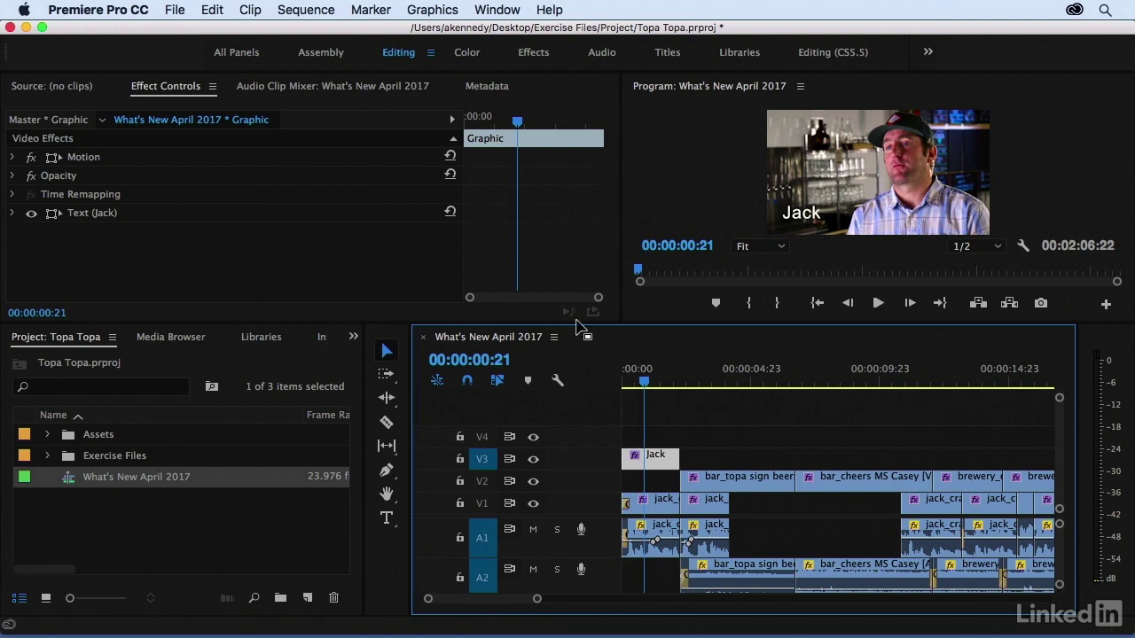
{"action": "left_click", "coordinate": [432, 9]}
{"action": "mouse_move", "coordinate": [442, 76]}
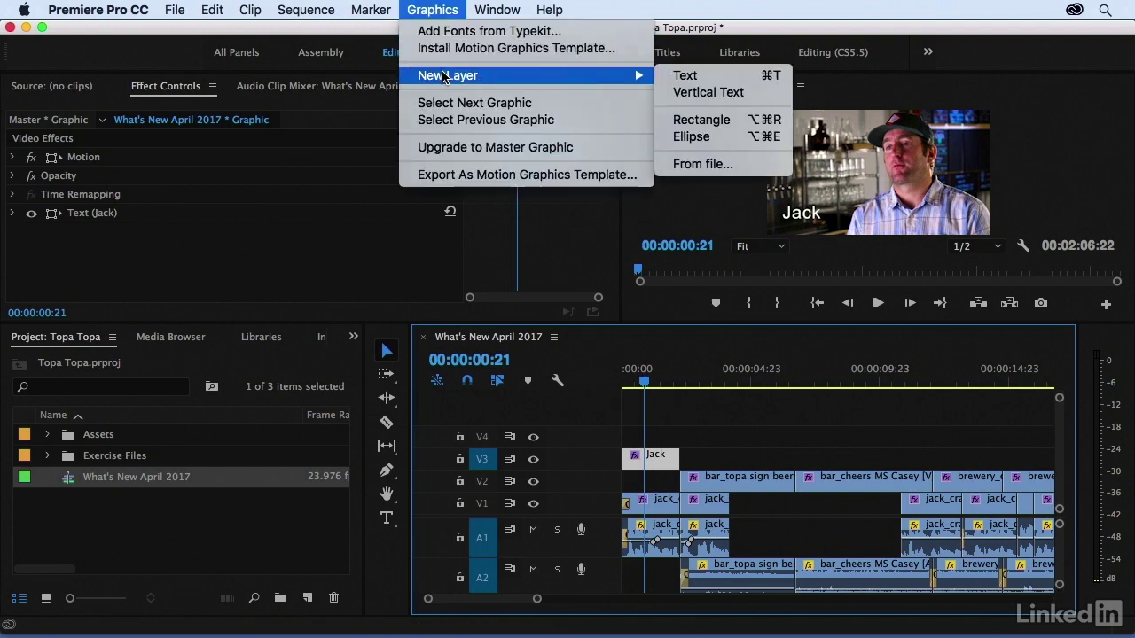
{"action": "left_click", "coordinate": [688, 76]}
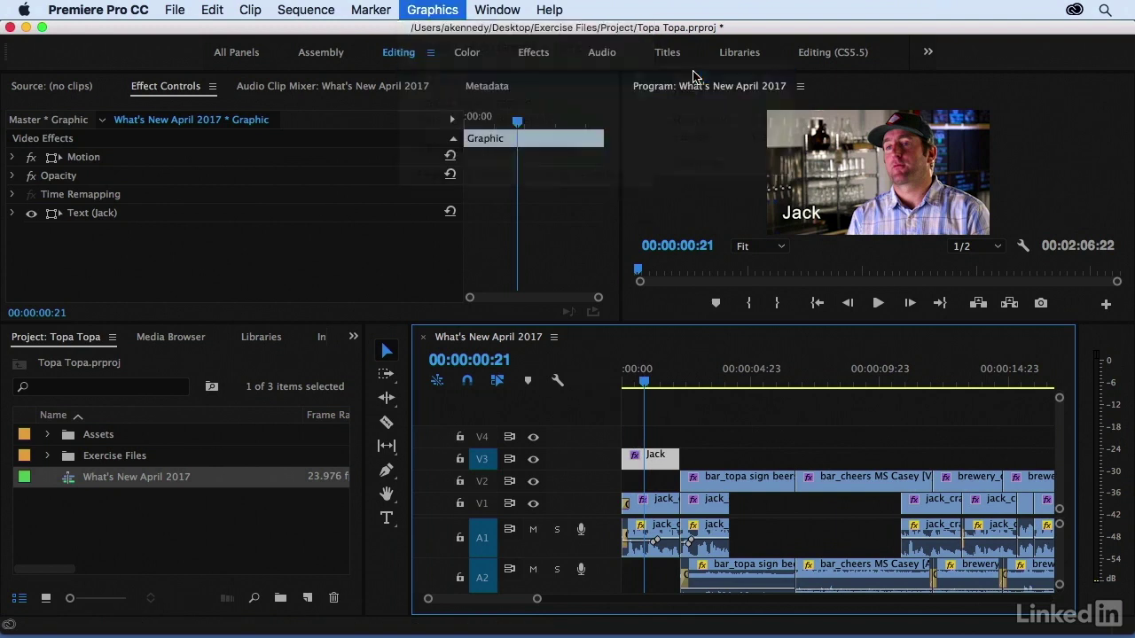
{"action": "left_click", "coordinate": [13, 231]}
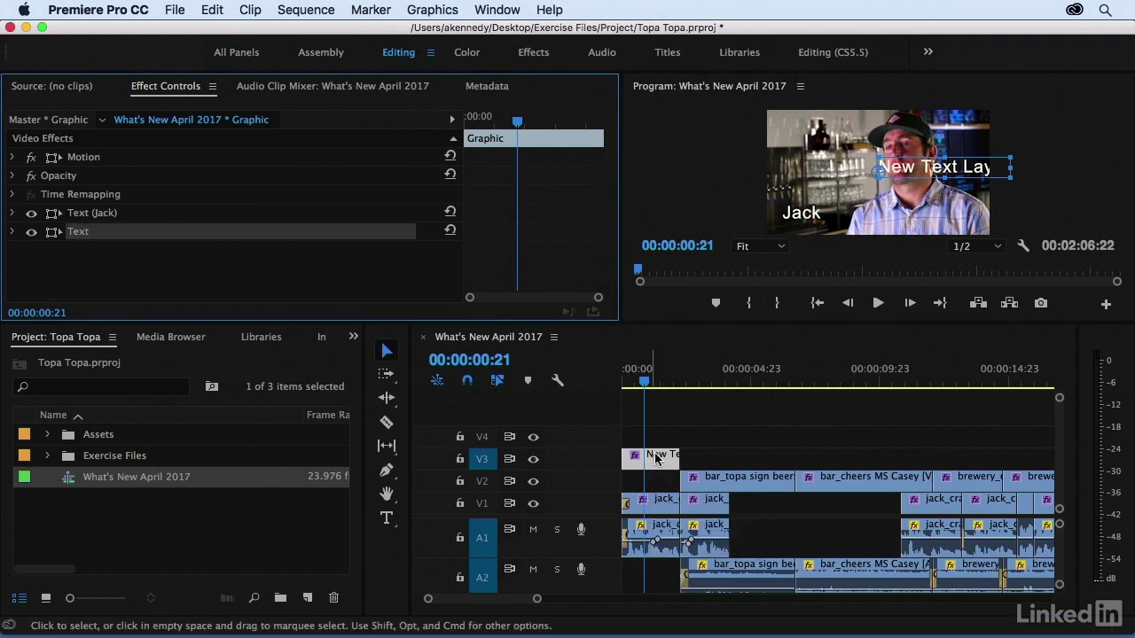
{"action": "left_click_drag", "start_coordinate": [925, 171], "coordinate": [839, 227]}
Replace the new layer's placeholder text with 'co-founder'.
{"action": "double_click", "coordinate": [839, 225]}
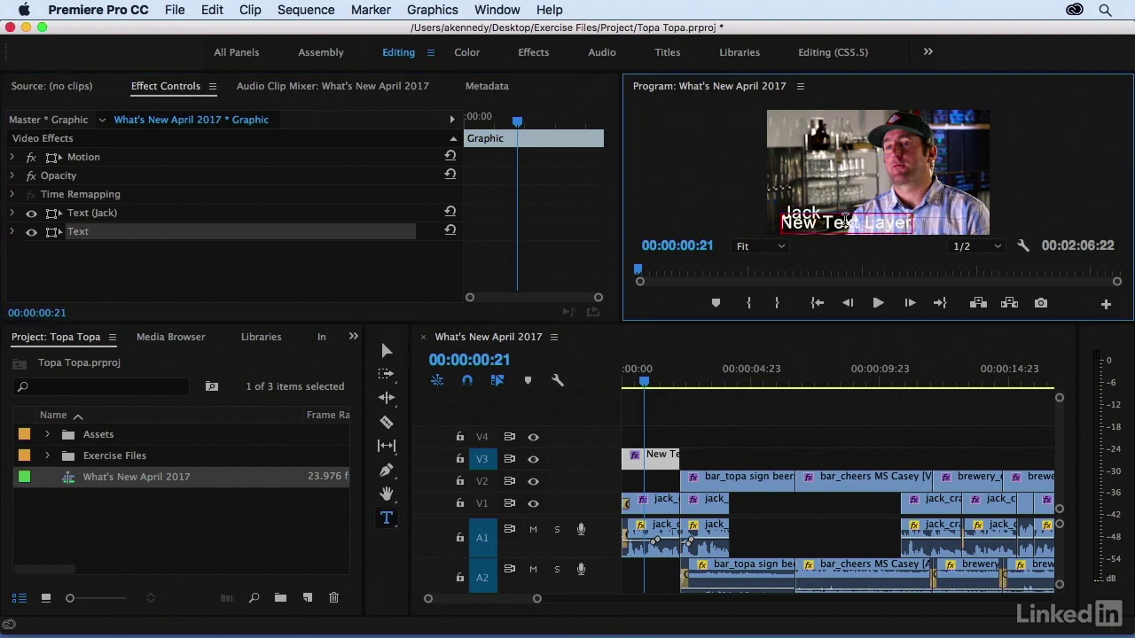
{"action": "double_click", "coordinate": [846, 220]}
{"action": "triple_click", "coordinate": [846, 221]}
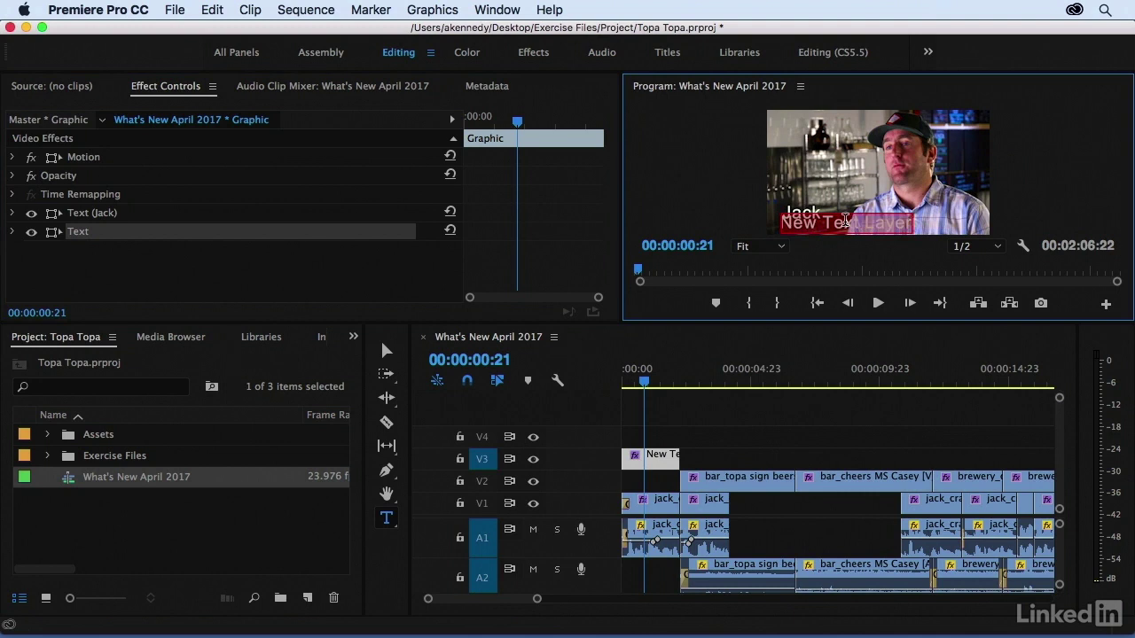
{"action": "type", "text": "co-founder"}
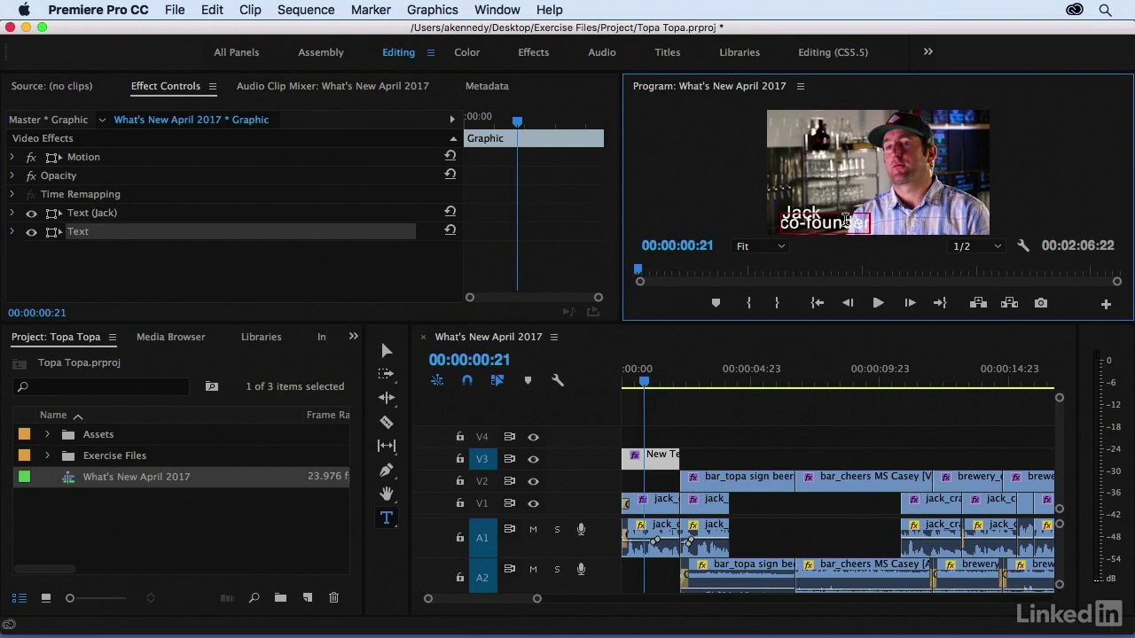
{"action": "triple_click", "coordinate": [846, 221]}
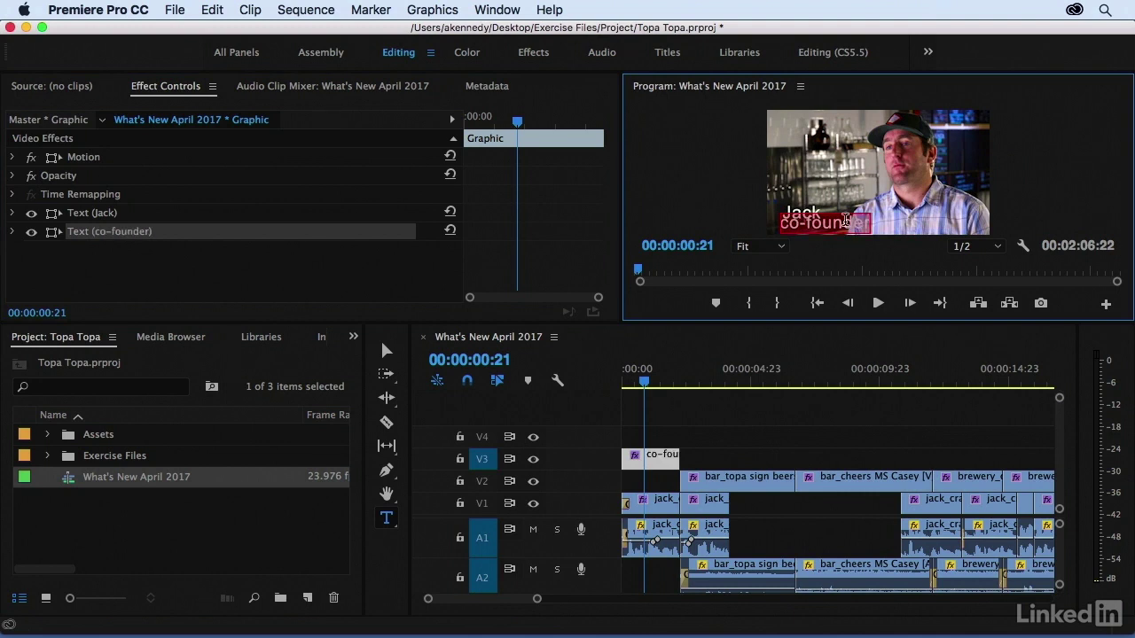
Shrink the co-founder text to size 53 and shift it right to Position X 95.
{"action": "left_click", "coordinate": [11, 234]}
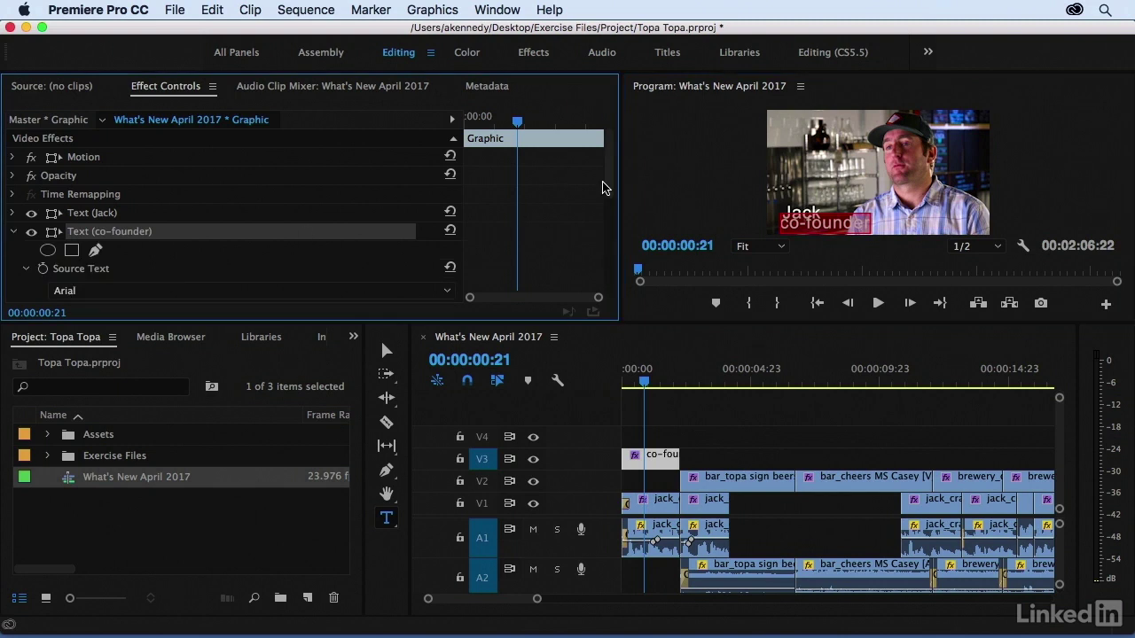
{"action": "left_click_drag", "start_coordinate": [609, 182], "coordinate": [612, 242]}
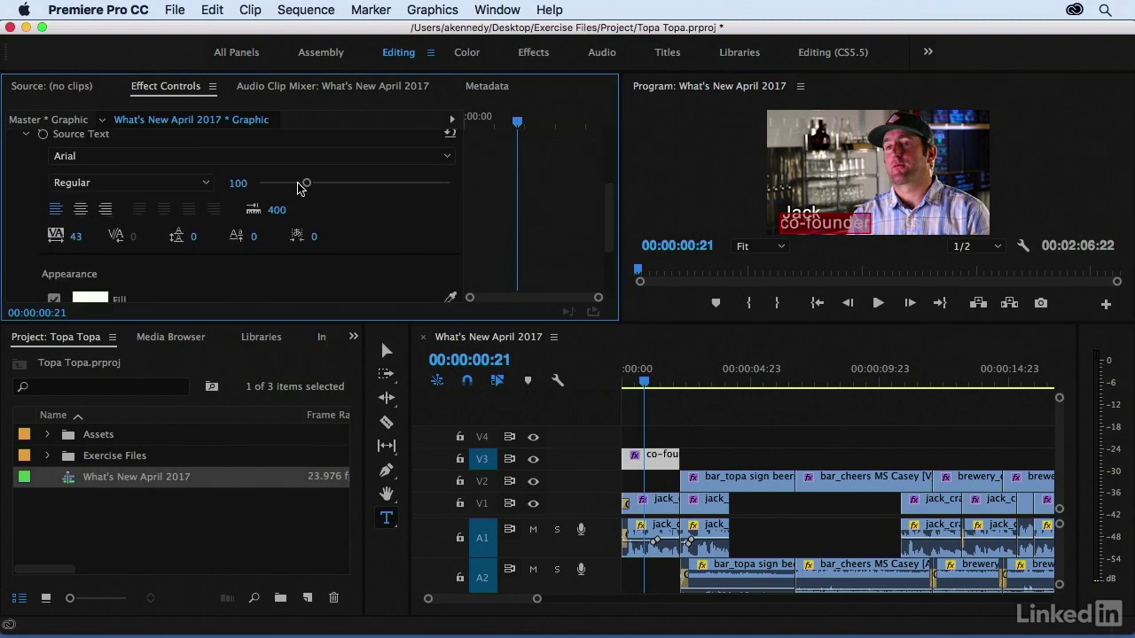
{"action": "left_click_drag", "start_coordinate": [307, 185], "coordinate": [283, 186]}
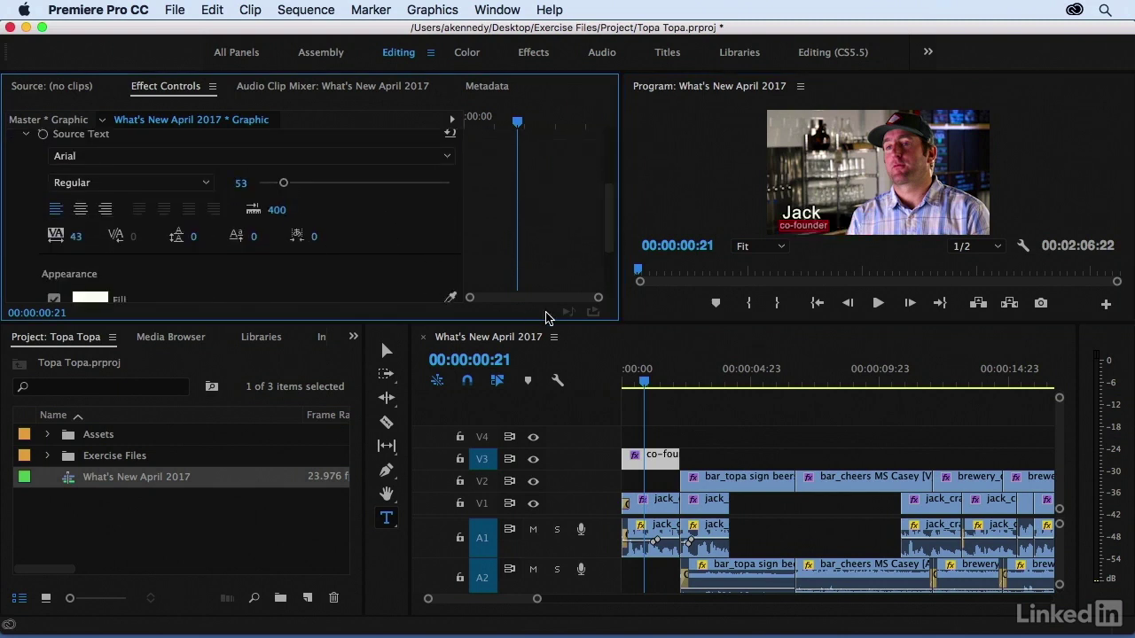
{"action": "left_click_drag", "start_coordinate": [604, 242], "coordinate": [607, 256]}
{"action": "scroll", "coordinate": [608, 256], "scroll_direction": "down", "scroll_amount": 3}
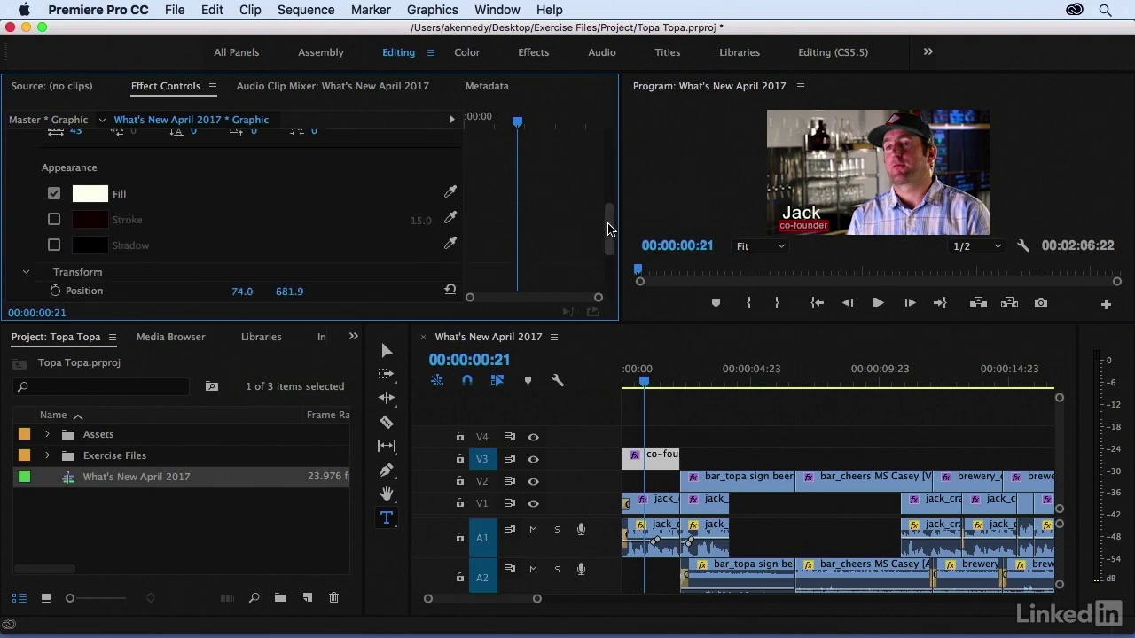
{"action": "scroll", "coordinate": [609, 229], "scroll_direction": "down", "scroll_amount": 3}
{"action": "left_click_drag", "start_coordinate": [236, 164], "coordinate": [255, 163]}
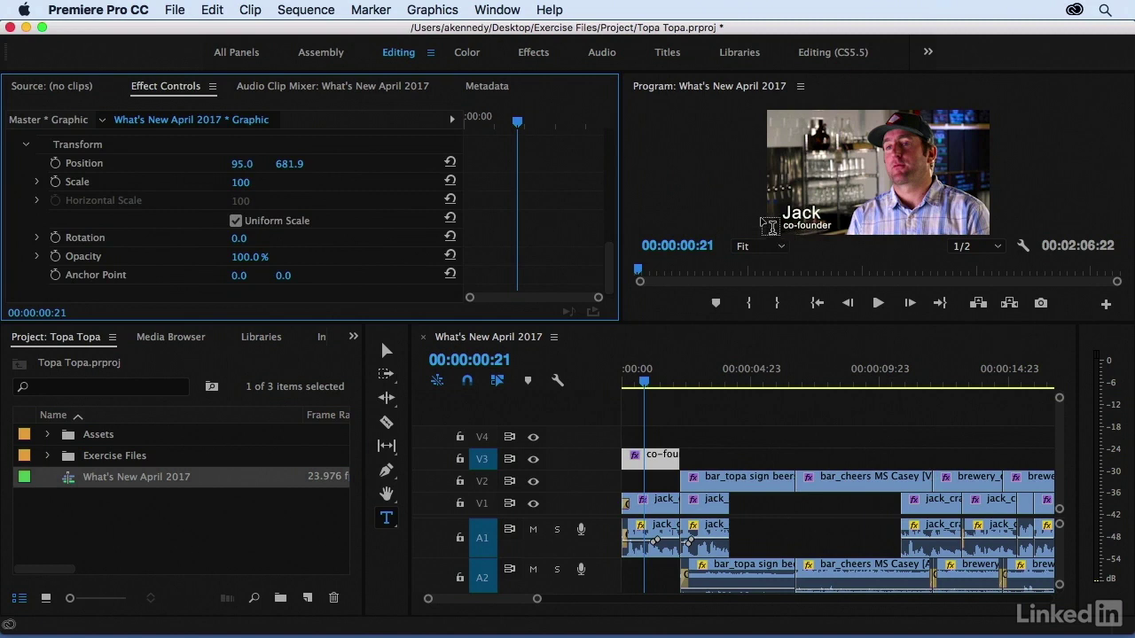
Maximize the Program Monitor and test scaling and rotating the co-founder line on the video, then deselect it.
{"action": "key", "text": "v"}
{"action": "left_click", "coordinate": [799, 229]}
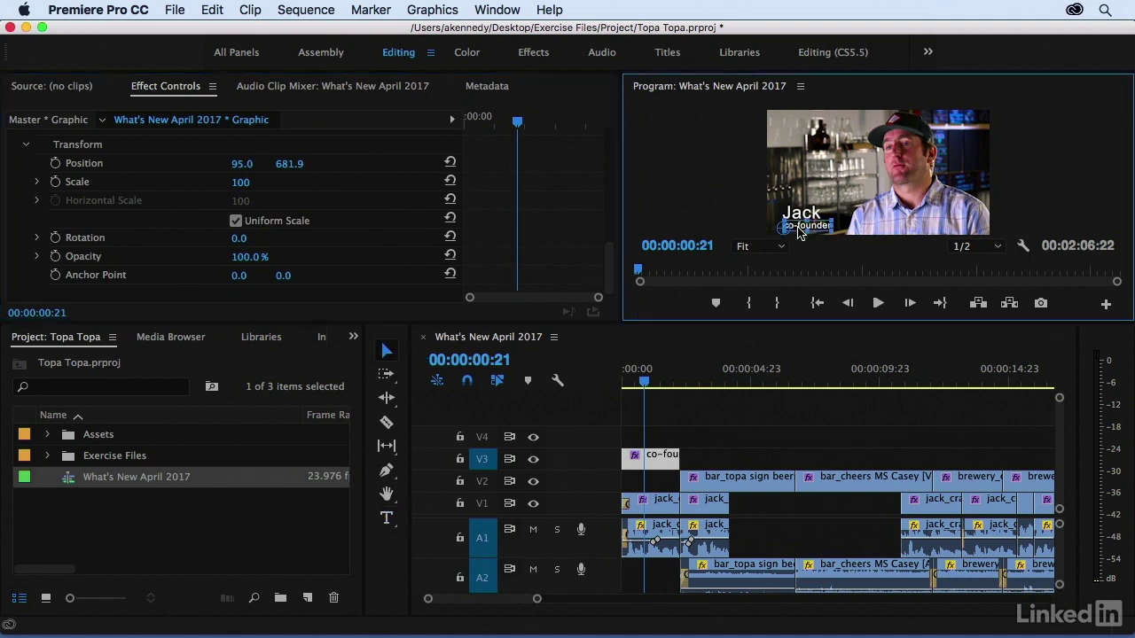
{"action": "key", "text": "grave"}
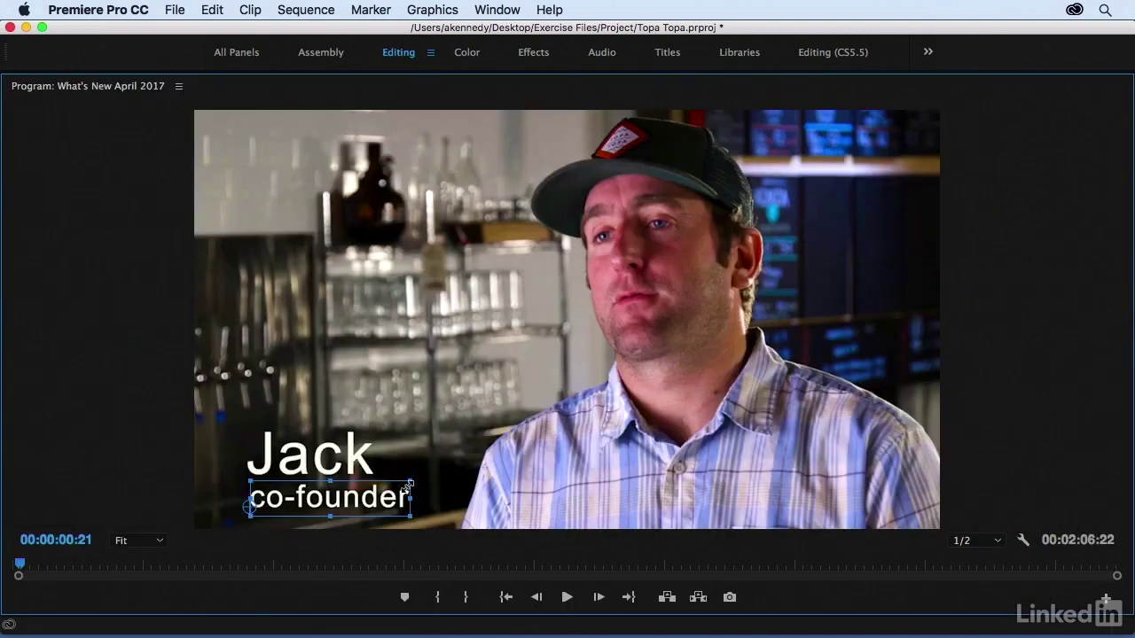
{"action": "mouse_move", "coordinate": [409, 482]}
{"action": "left_mouse_down"}
{"action": "mouse_move", "coordinate": [568, 447]}
{"action": "mouse_move", "coordinate": [407, 482]}
{"action": "mouse_move", "coordinate": [449, 470]}
{"action": "mouse_move", "coordinate": [417, 482]}
{"action": "left_mouse_up"}
{"action": "mouse_move", "coordinate": [421, 479]}
{"action": "left_mouse_down"}
{"action": "mouse_move", "coordinate": [419, 498]}
{"action": "mouse_move", "coordinate": [415, 468]}
{"action": "mouse_move", "coordinate": [426, 484]}
{"action": "mouse_move", "coordinate": [407, 500]}
{"action": "mouse_move", "coordinate": [405, 472]}
{"action": "left_mouse_up"}
{"action": "left_click", "coordinate": [100, 287]}
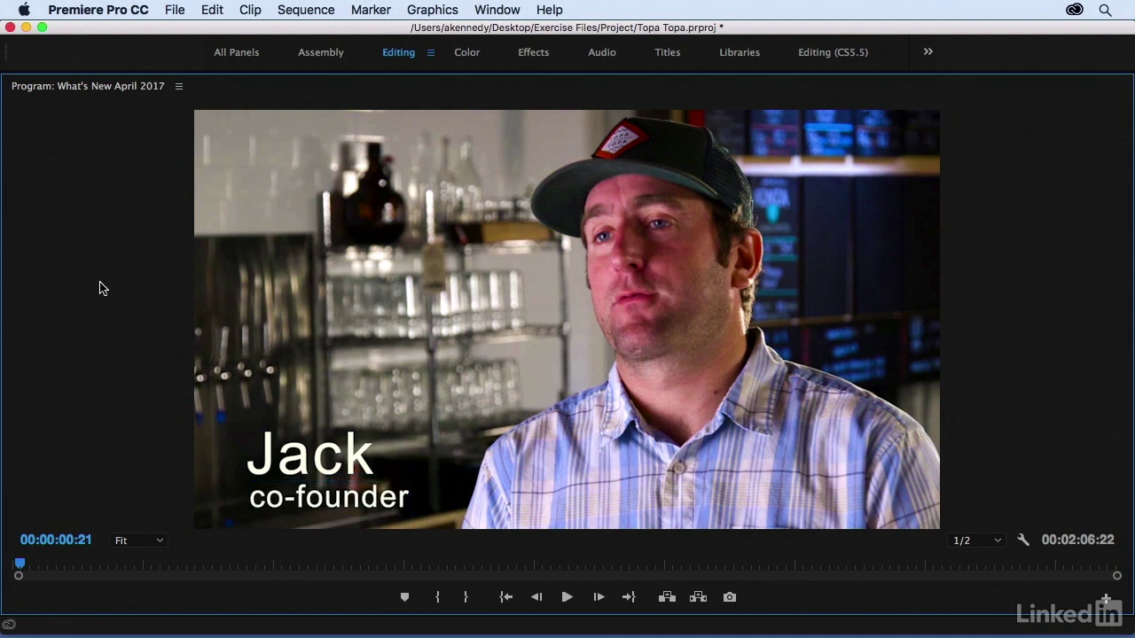
Restore the layout, try Motion scale 122 and rotation 29 on the title, then reset Motion.
{"action": "key", "text": "grave"}
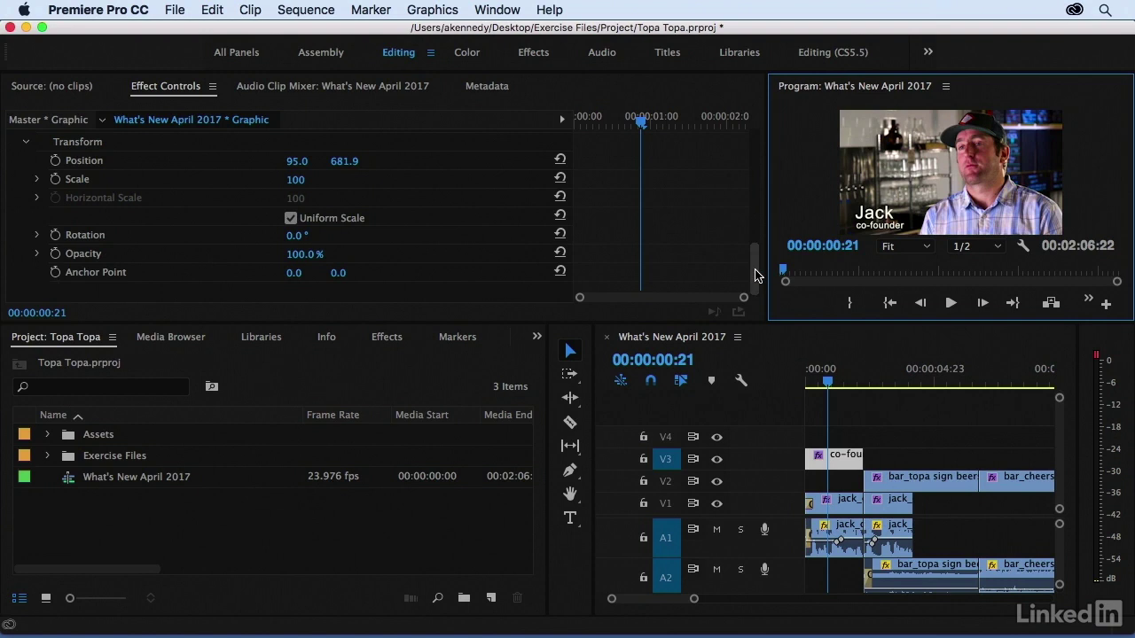
{"action": "scroll", "coordinate": [753, 254], "scroll_direction": "up", "scroll_amount": 3}
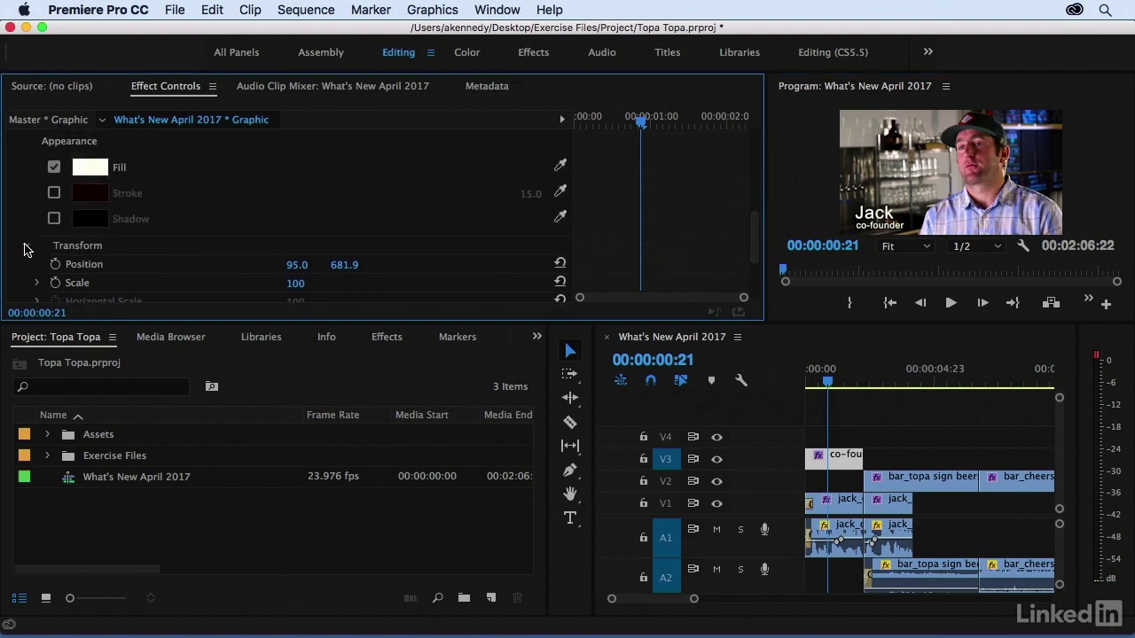
{"action": "scroll", "coordinate": [25, 251], "scroll_direction": "up", "scroll_amount": 3}
{"action": "scroll", "coordinate": [24, 251], "scroll_direction": "up", "scroll_amount": 2}
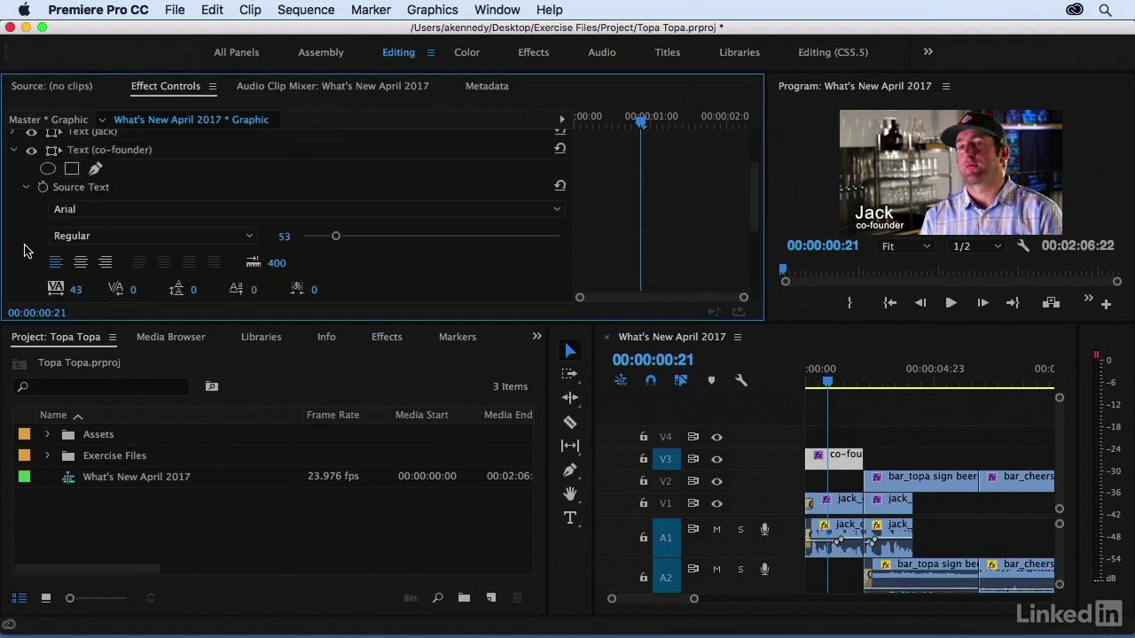
{"action": "left_click", "coordinate": [12, 151]}
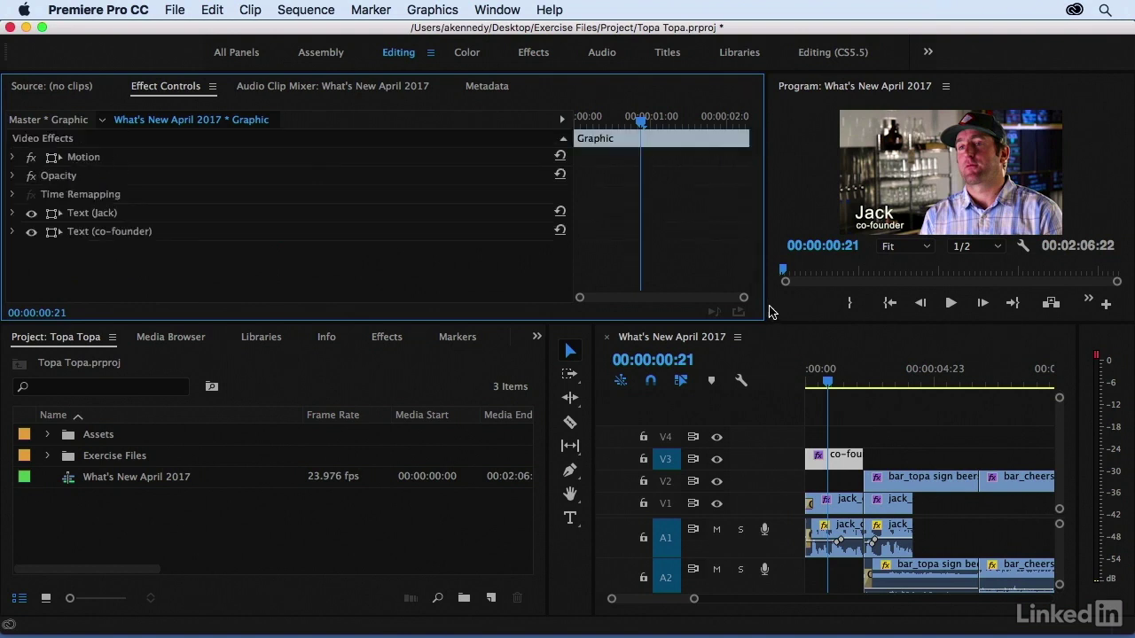
{"action": "left_click_drag", "start_coordinate": [766, 305], "coordinate": [611, 304]}
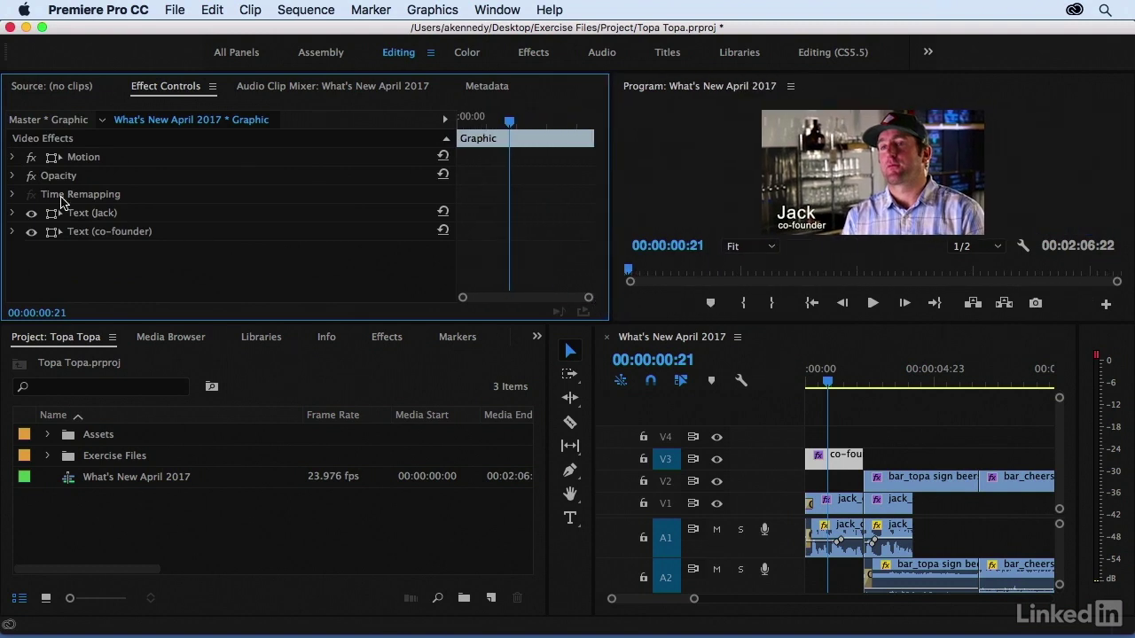
{"action": "left_click", "coordinate": [12, 156]}
{"action": "mouse_move", "coordinate": [234, 195]}
{"action": "left_mouse_down"}
{"action": "mouse_move", "coordinate": [257, 195]}
{"action": "mouse_move", "coordinate": [227, 195]}
{"action": "mouse_move", "coordinate": [231, 176]}
{"action": "left_mouse_up"}
{"action": "mouse_move", "coordinate": [232, 251]}
{"action": "left_mouse_down"}
{"action": "mouse_move", "coordinate": [263, 251]}
{"action": "mouse_move", "coordinate": [250, 251]}
{"action": "left_mouse_up"}
{"action": "left_click", "coordinate": [444, 157]}
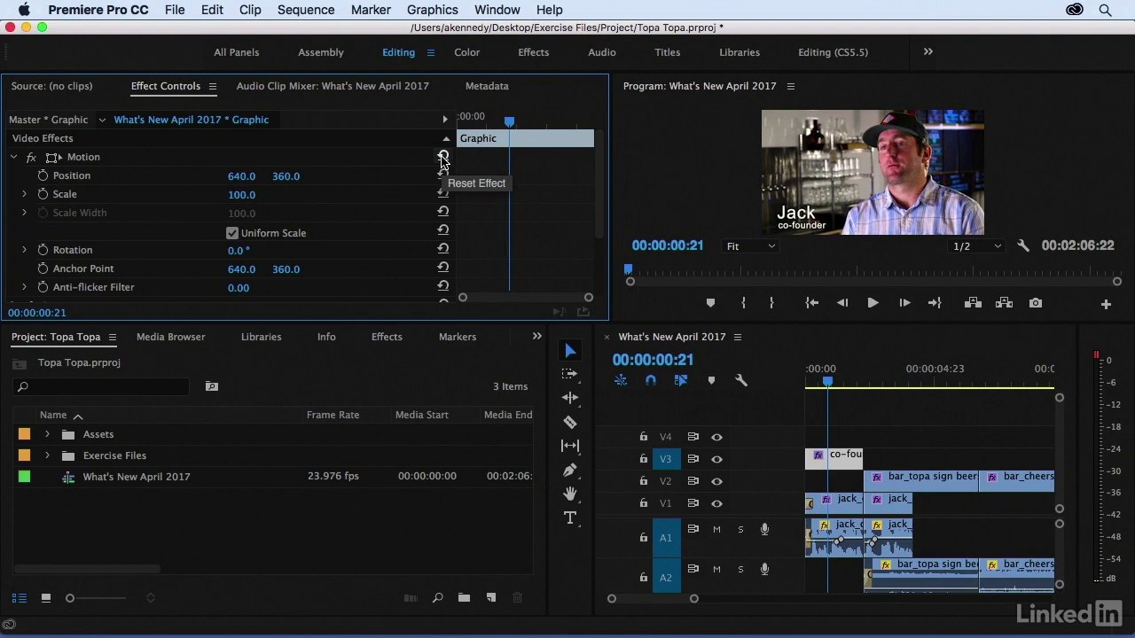
Keyframe the title's Position to slide in from the left over frames 0–10, then play it back.
{"action": "key", "text": "Home"}
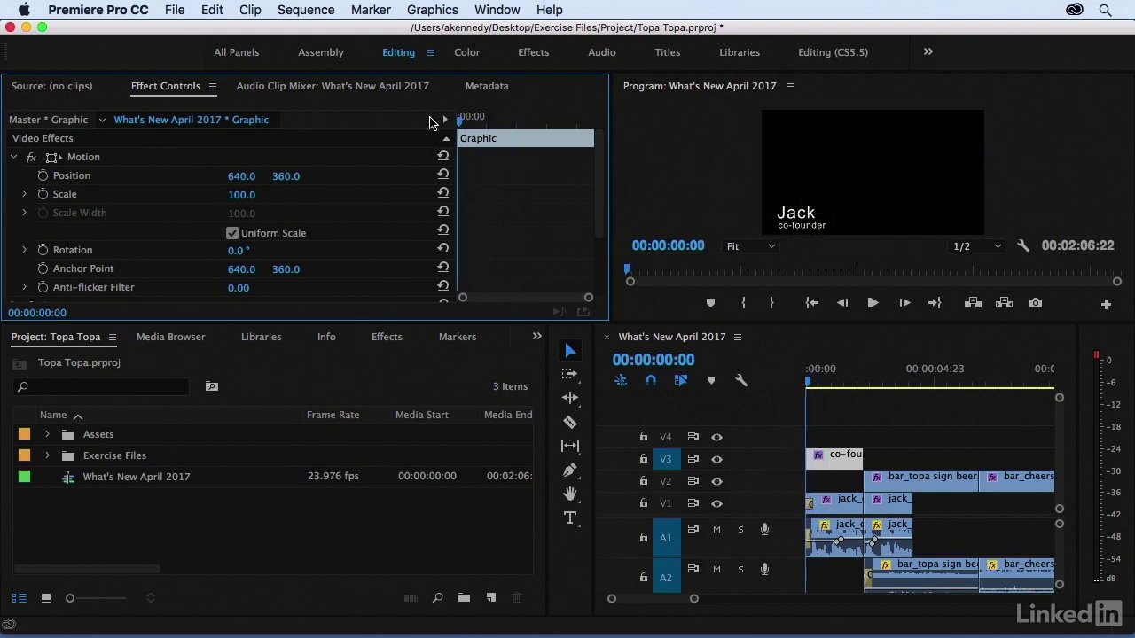
{"action": "left_click", "coordinate": [43, 175]}
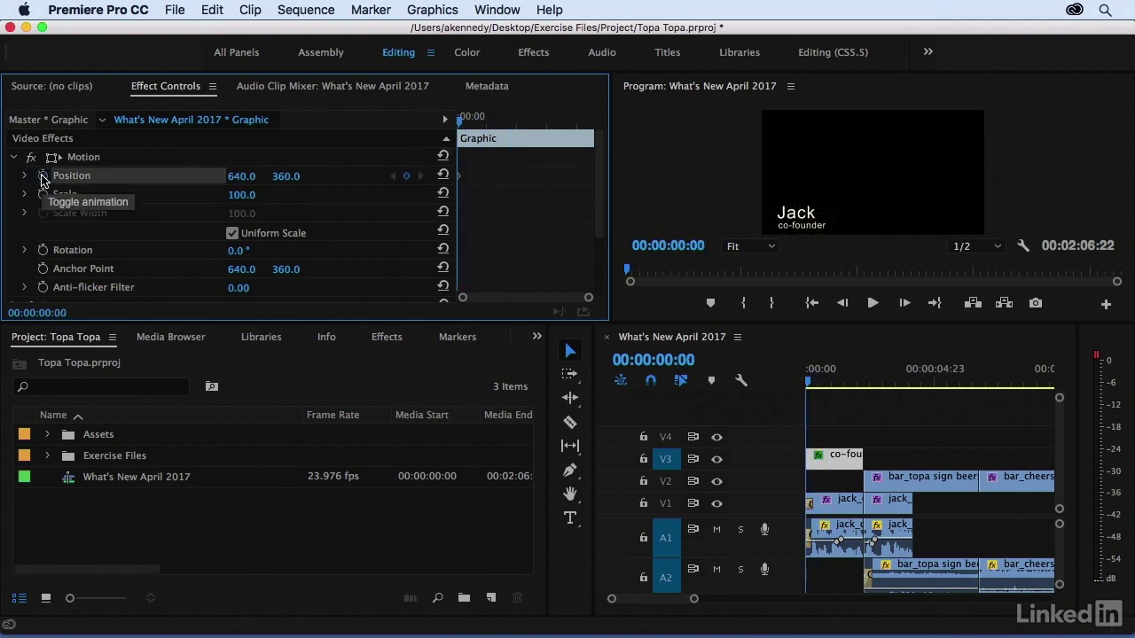
{"action": "key", "text": "Right"}
{"action": "key", "text": "Right"}
{"action": "key", "text": "Right"}
{"action": "key", "text": "Right"}
{"action": "key", "text": "Right"}
{"action": "key", "text": "Right"}
{"action": "key", "text": "Right"}
{"action": "key", "text": "Right"}
{"action": "key", "text": "Right"}
{"action": "key", "text": "Right"}
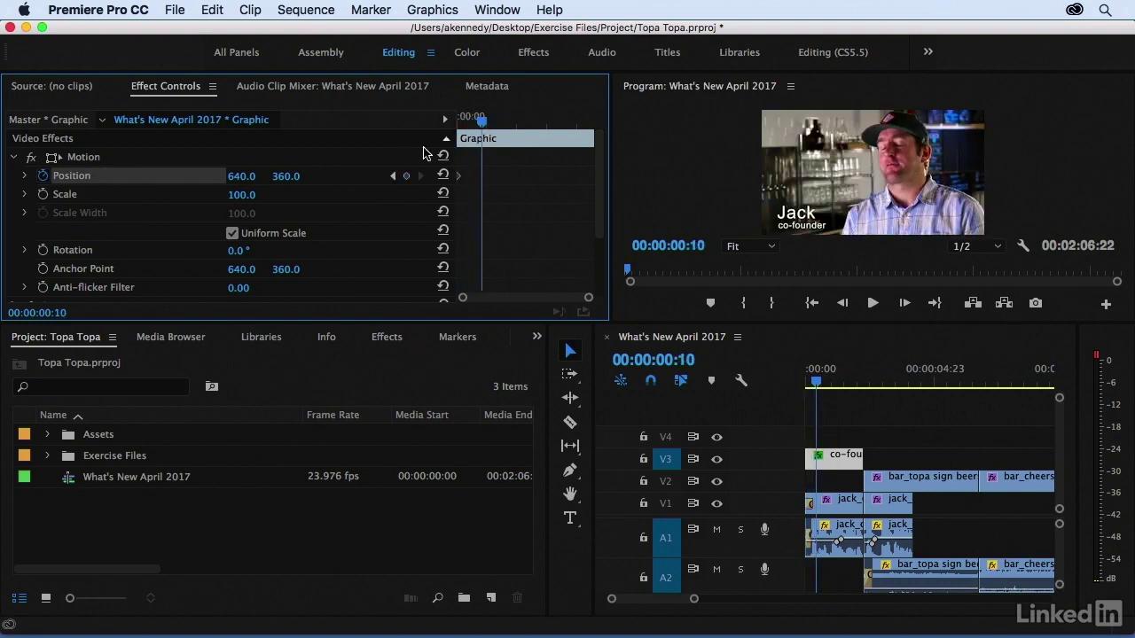
{"action": "left_click", "coordinate": [407, 177]}
{"action": "left_click", "coordinate": [393, 176]}
{"action": "left_click_drag", "start_coordinate": [241, 177], "coordinate": [0, 177]}
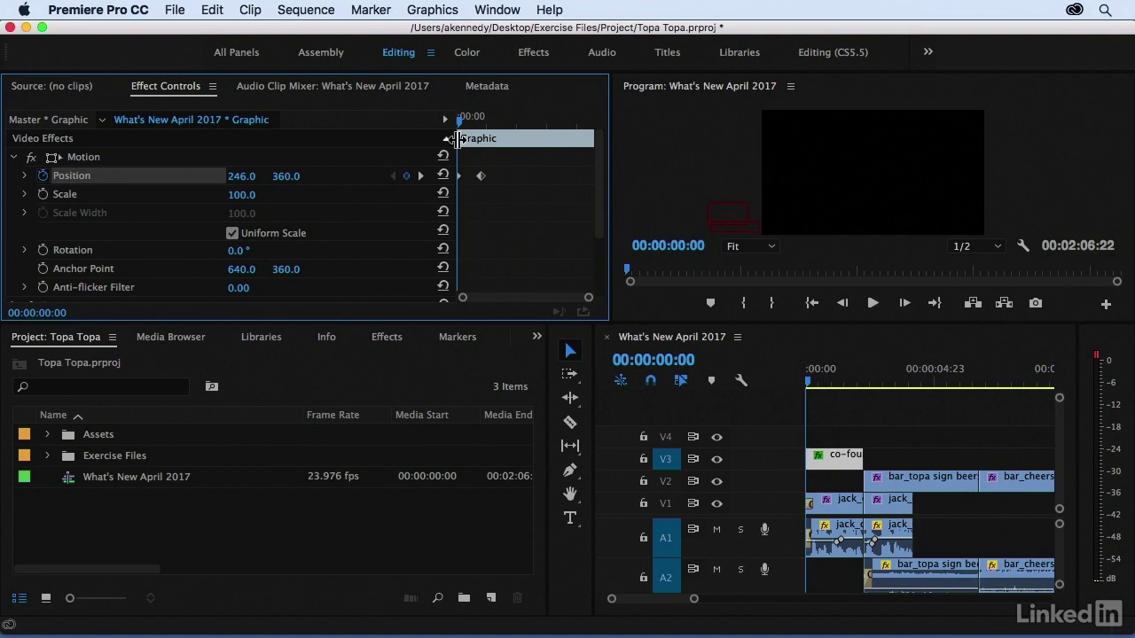
{"action": "key", "text": "space"}
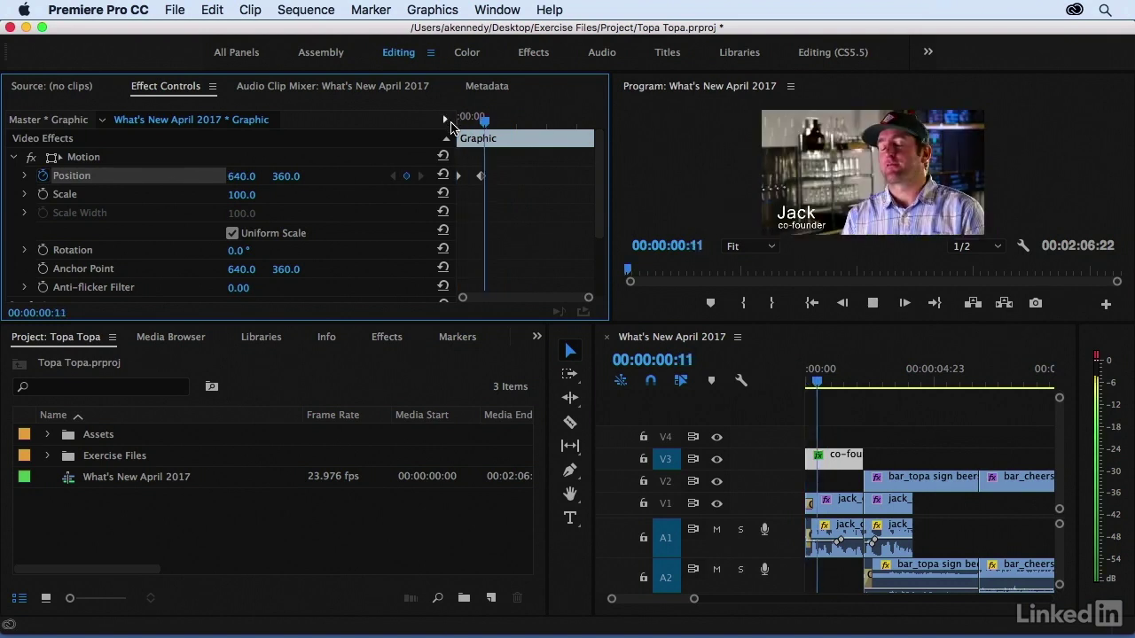
{"action": "key", "text": "space"}
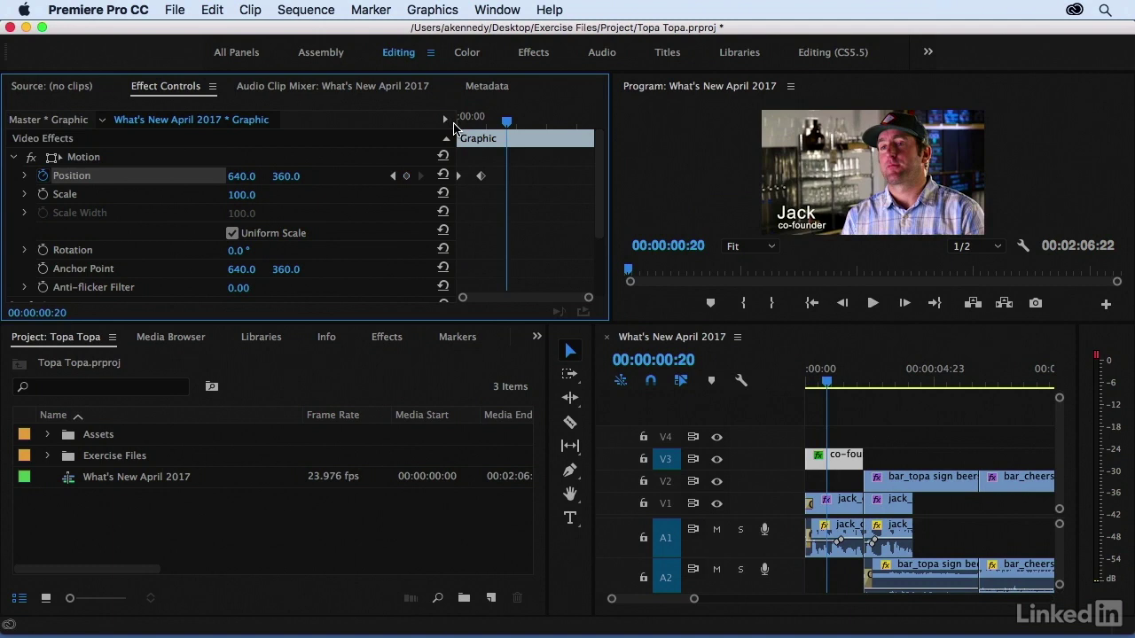
Show the Essential Graphics Edit tab and inspect the title's co-founder and Jack layers.
{"action": "left_click", "coordinate": [484, 9]}
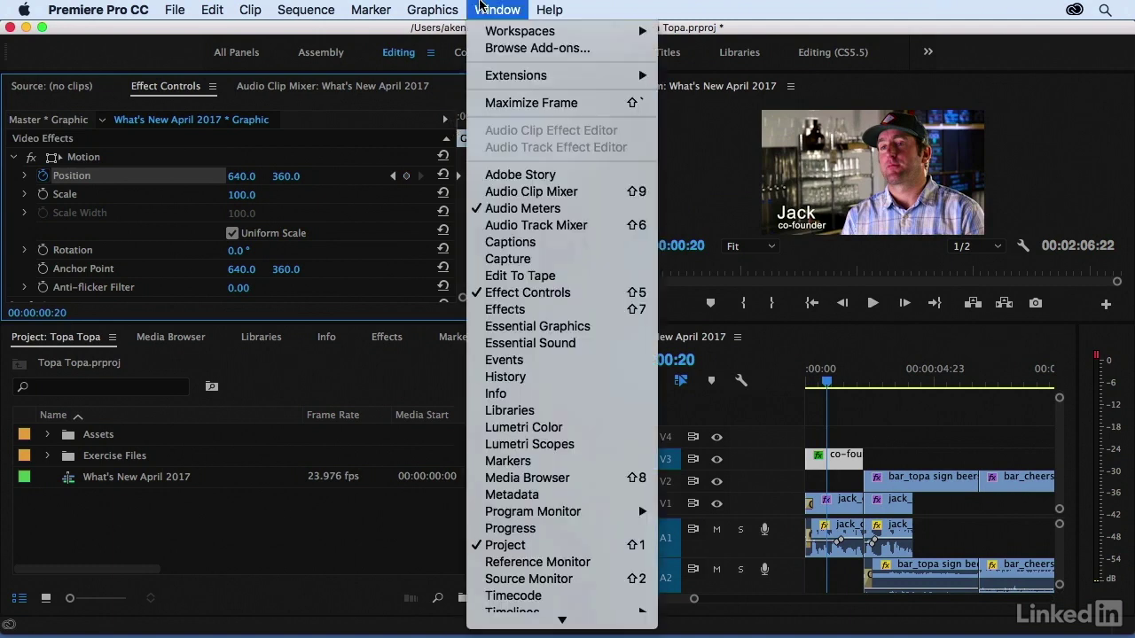
{"action": "left_click", "coordinate": [546, 327]}
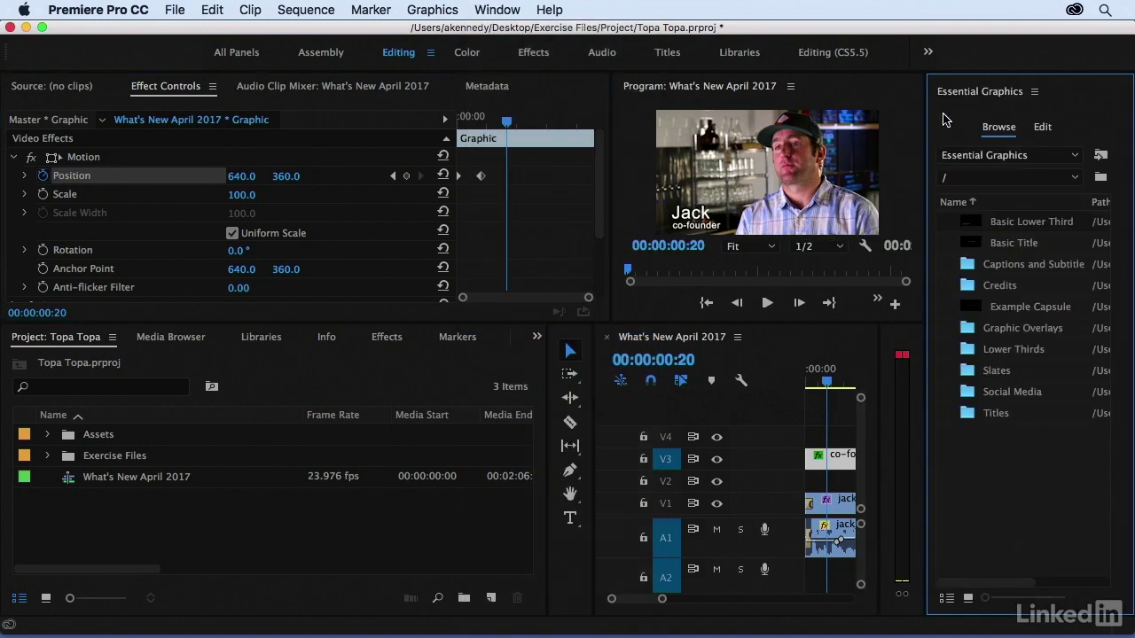
{"action": "left_click", "coordinate": [1043, 127]}
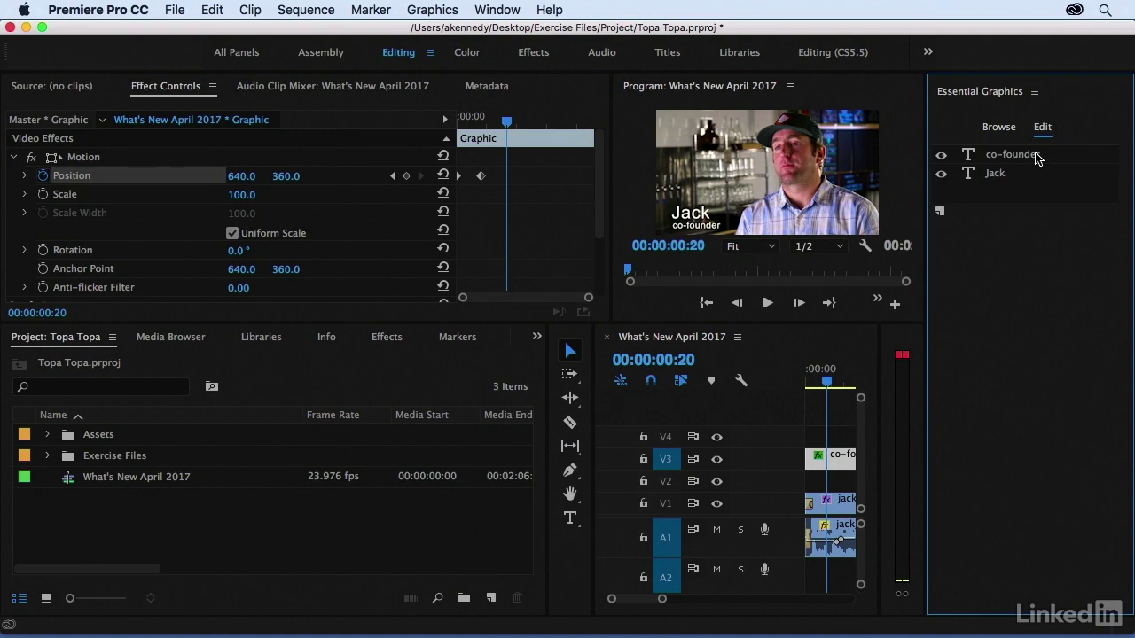
{"action": "left_click", "coordinate": [1063, 157]}
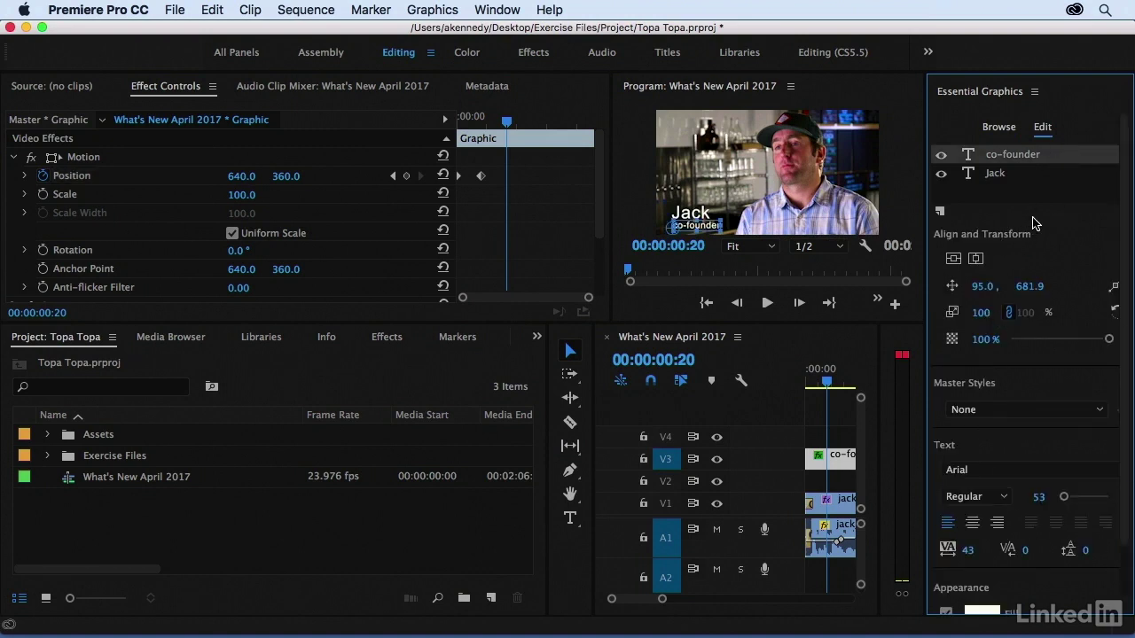
{"action": "left_click", "coordinate": [1033, 176]}
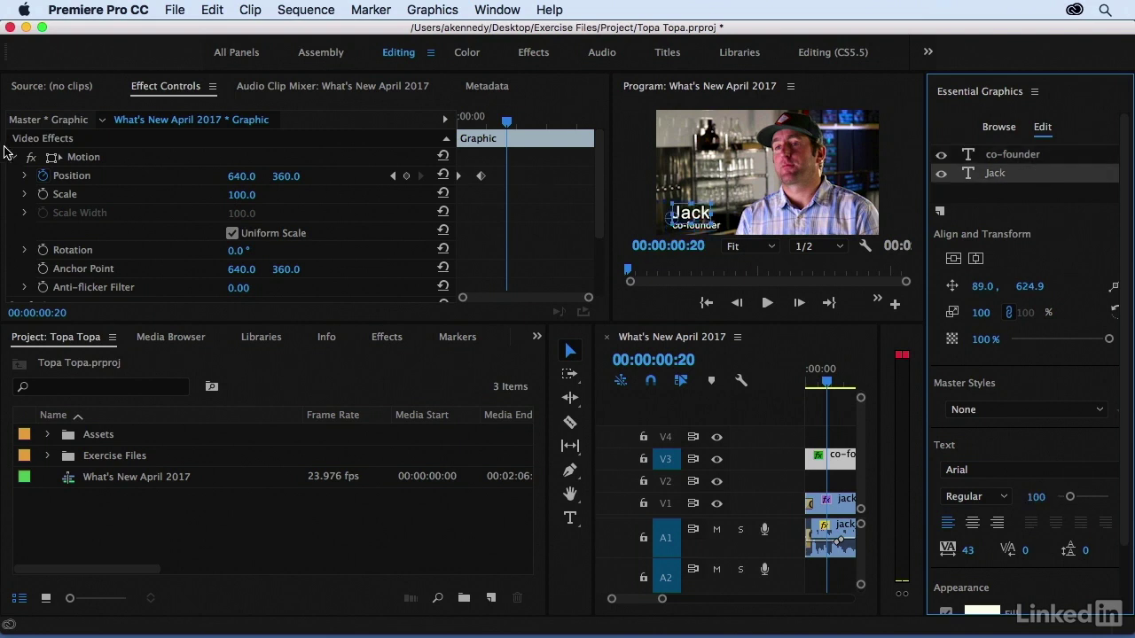
Expand the Jack text settings in Effect Controls and compare the co-founder and Jack layers again.
{"action": "left_click", "coordinate": [12, 157]}
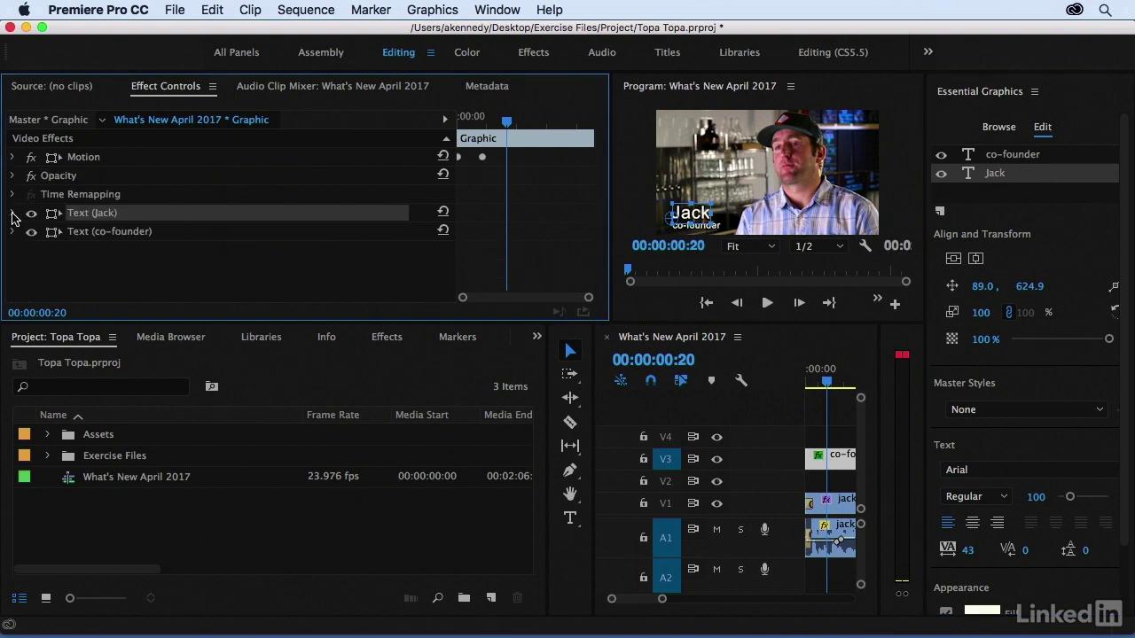
{"action": "left_click", "coordinate": [12, 214]}
{"action": "scroll", "coordinate": [12, 217], "scroll_direction": "down", "scroll_amount": 5}
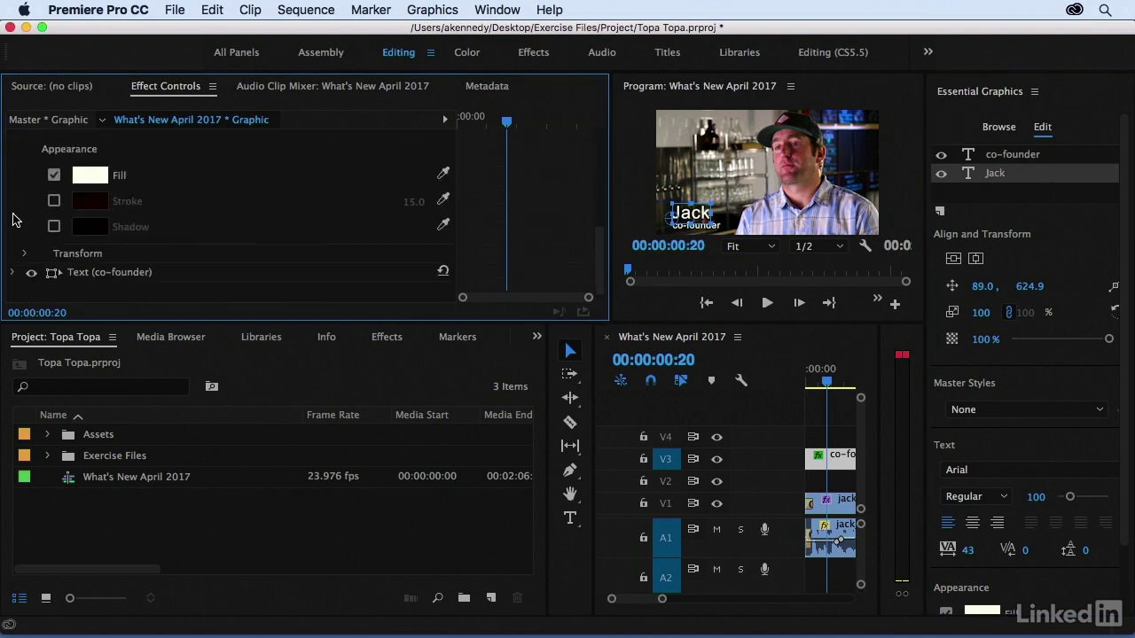
{"action": "scroll", "coordinate": [12, 276], "scroll_direction": "up", "scroll_amount": 2}
{"action": "scroll", "coordinate": [12, 276], "scroll_direction": "down", "scroll_amount": 1}
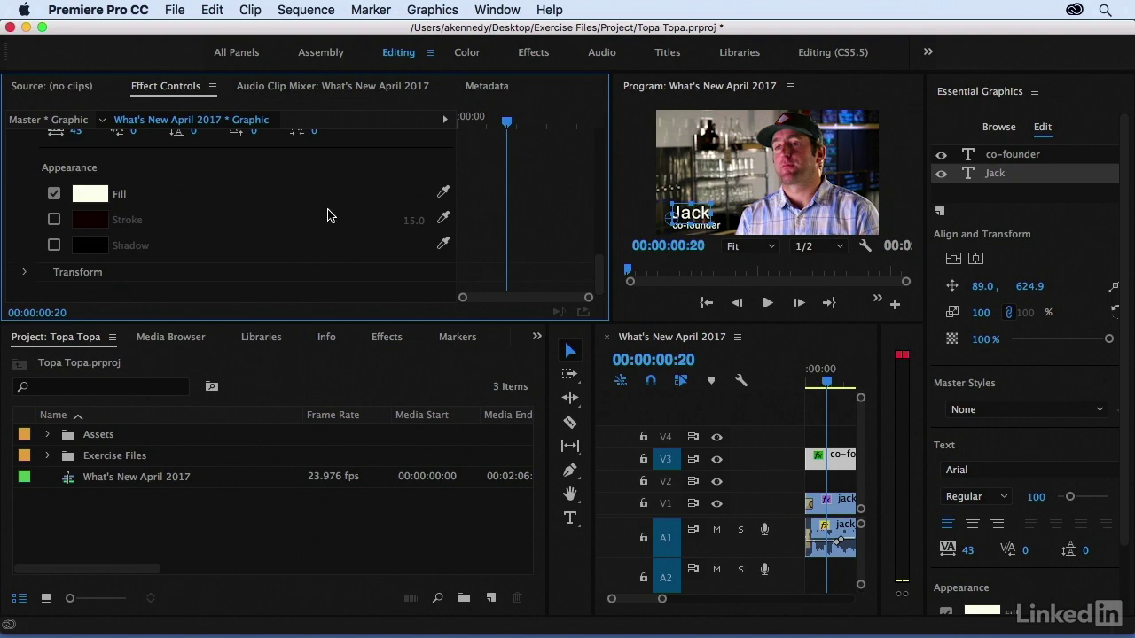
{"action": "left_click", "coordinate": [1055, 156]}
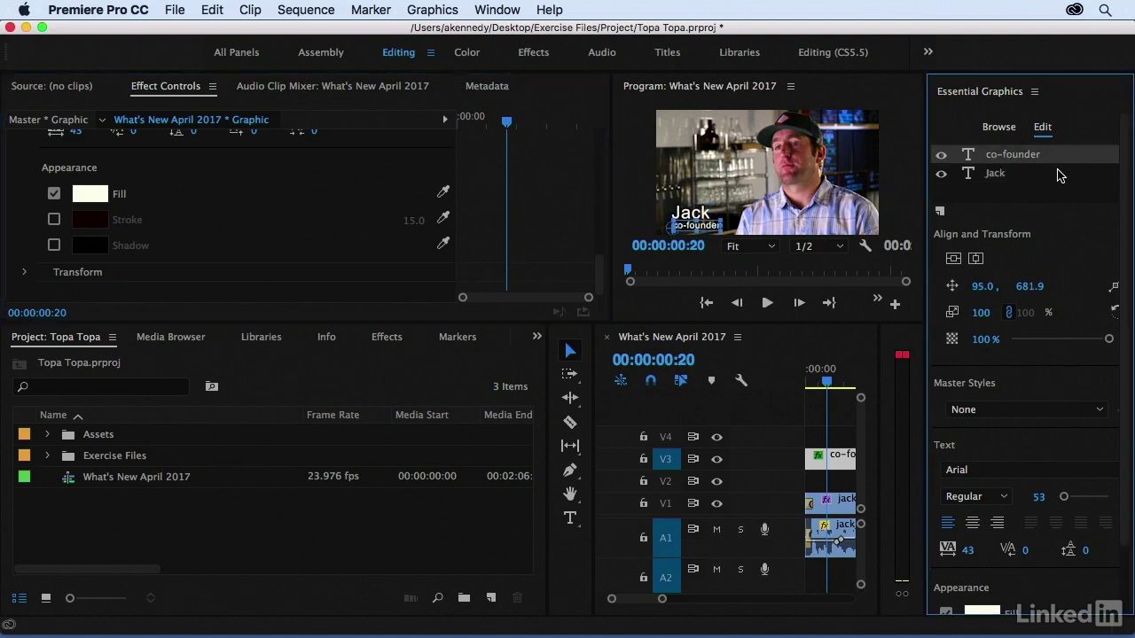
{"action": "left_click", "coordinate": [1058, 175]}
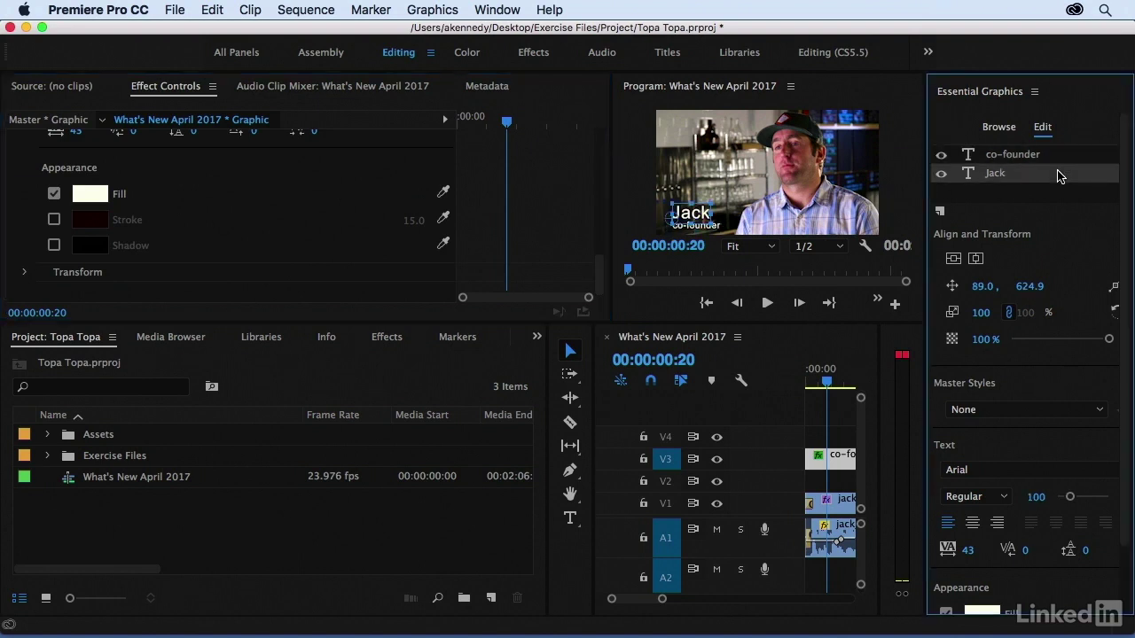
Place the Bold Lower Third template on V4, shorten it, disable V3 output, and move to 00:00:01:02.
{"action": "left_click", "coordinate": [997, 129]}
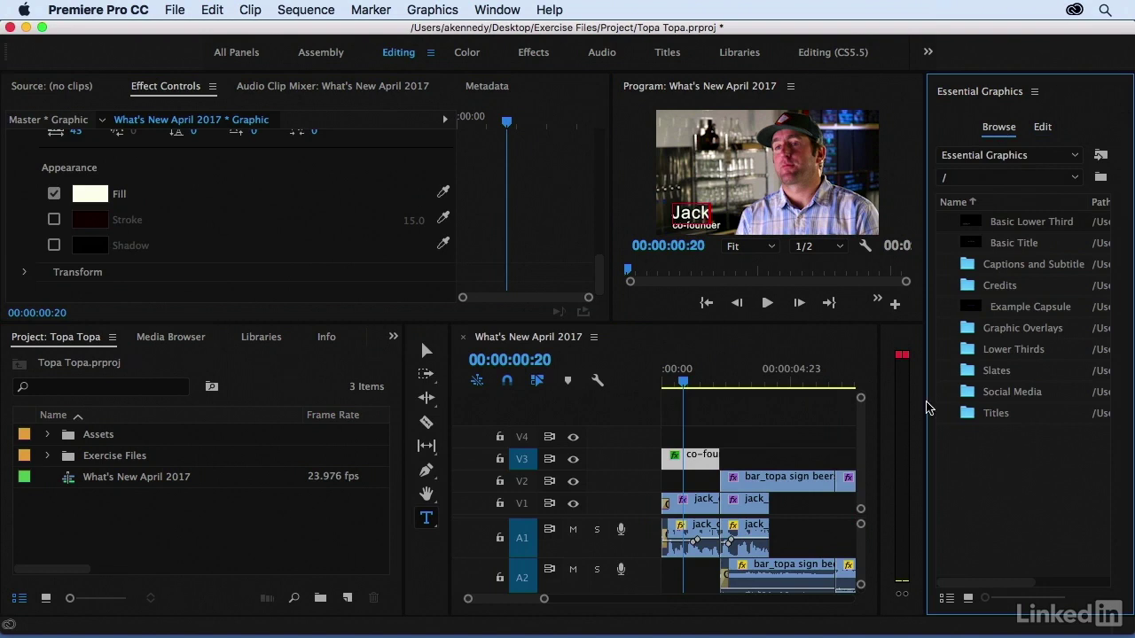
{"action": "double_click", "coordinate": [966, 354]}
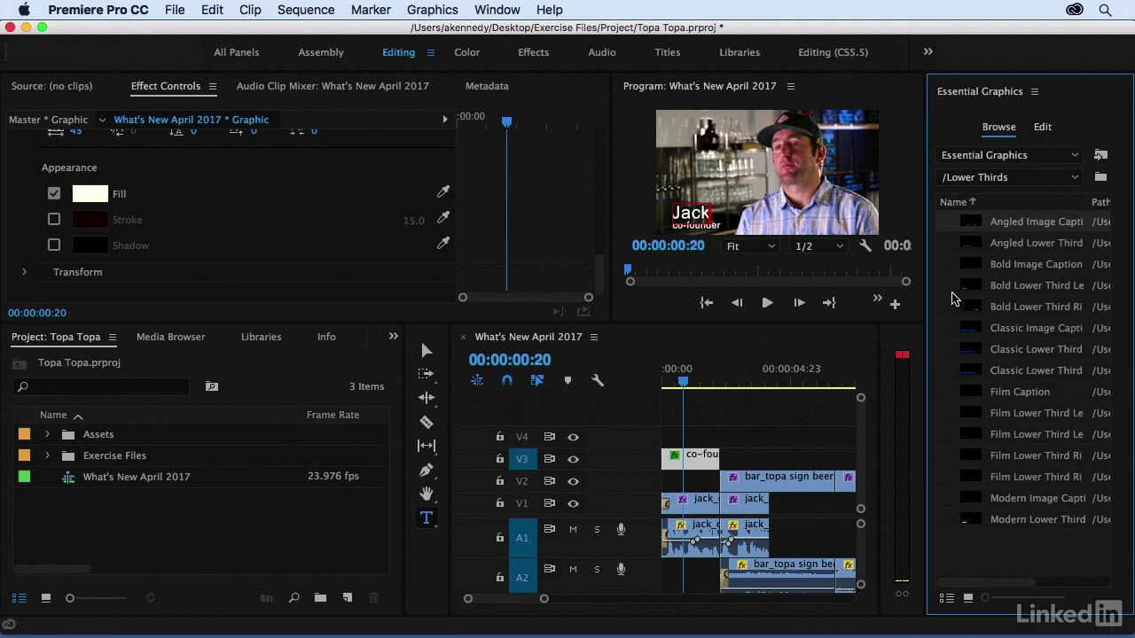
{"action": "left_click_drag", "start_coordinate": [975, 291], "coordinate": [709, 433]}
{"action": "left_click_drag", "start_coordinate": [783, 432], "coordinate": [719, 433]}
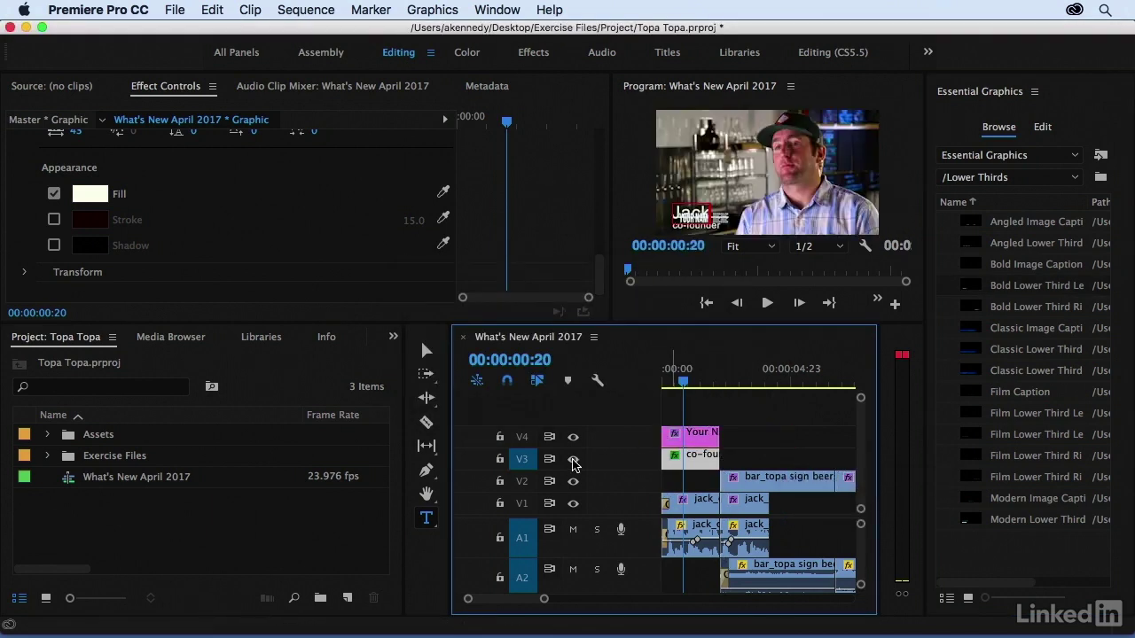
{"action": "left_click", "coordinate": [573, 459]}
{"action": "left_click_drag", "start_coordinate": [683, 379], "coordinate": [689, 380]}
Select the lower third's Lines layer and move the lines up in the frame.
{"action": "left_click", "coordinate": [688, 441]}
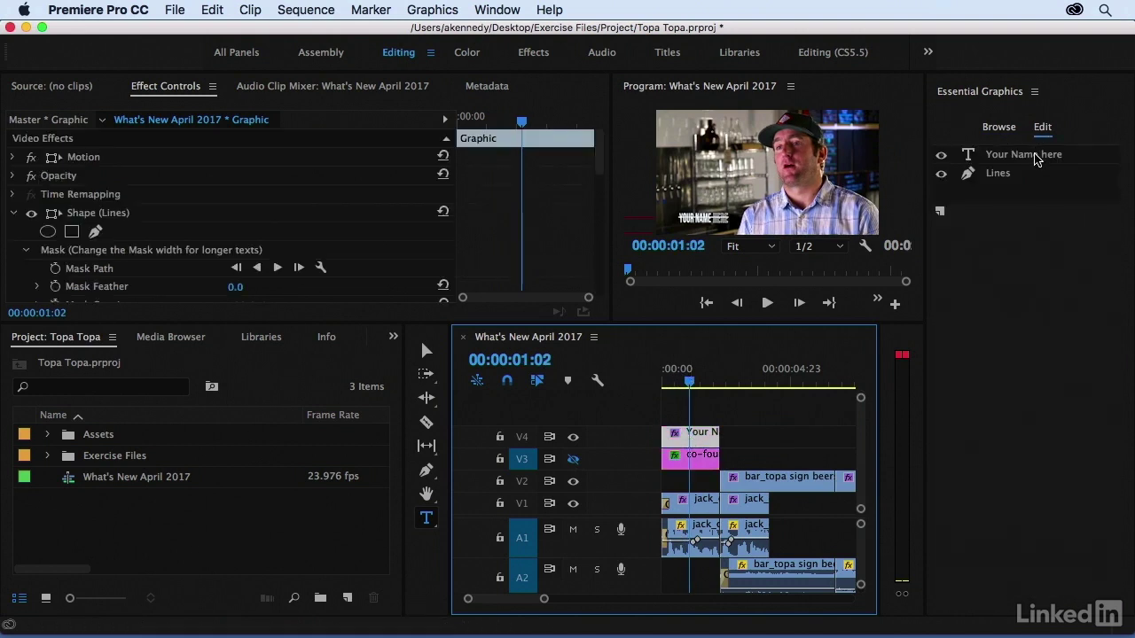
{"action": "left_click", "coordinate": [1037, 156]}
{"action": "left_click", "coordinate": [1039, 175]}
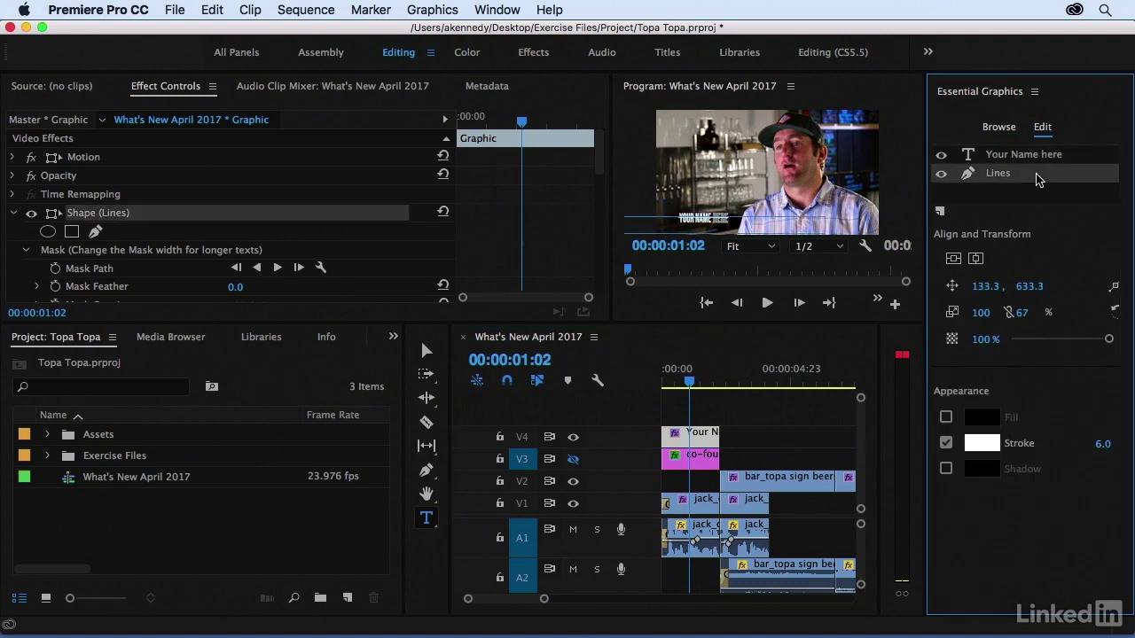
{"action": "left_click_drag", "start_coordinate": [1028, 287], "coordinate": [999, 287]}
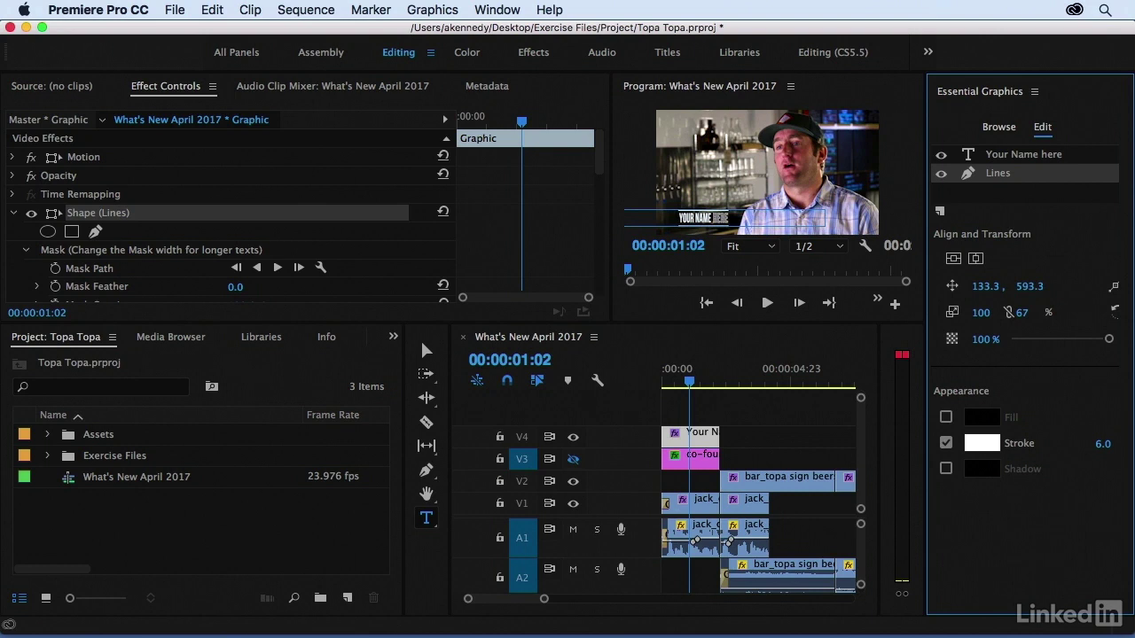
Replace the 'Your Name here' text with 'jack co-founder'.
{"action": "left_click", "coordinate": [1018, 154]}
{"action": "left_click", "coordinate": [704, 217]}
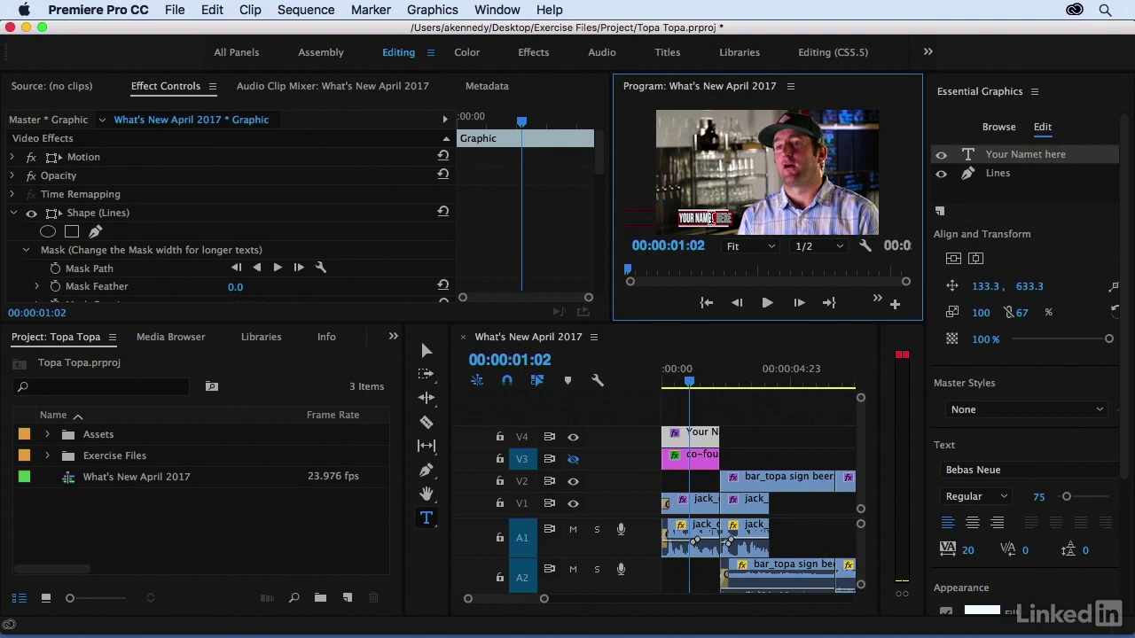
{"action": "key", "text": "Escape"}
{"action": "left_click_drag", "start_coordinate": [679, 218], "coordinate": [713, 218]}
{"action": "type", "text": "jack "}
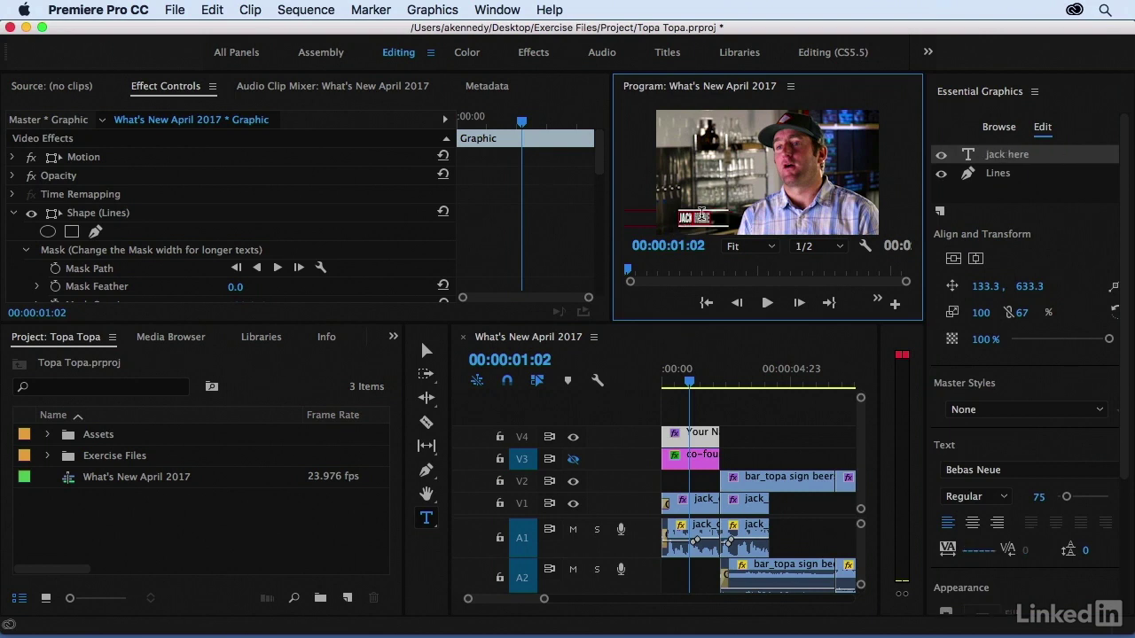
{"action": "type", "text": "co-founder"}
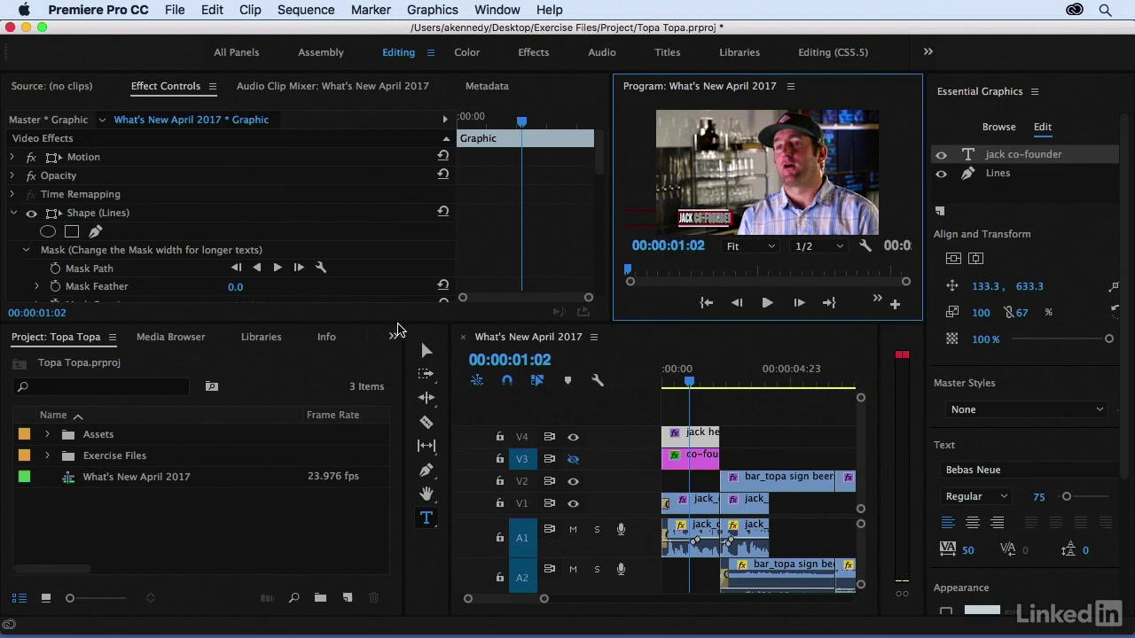
{"action": "left_click", "coordinate": [426, 351]}
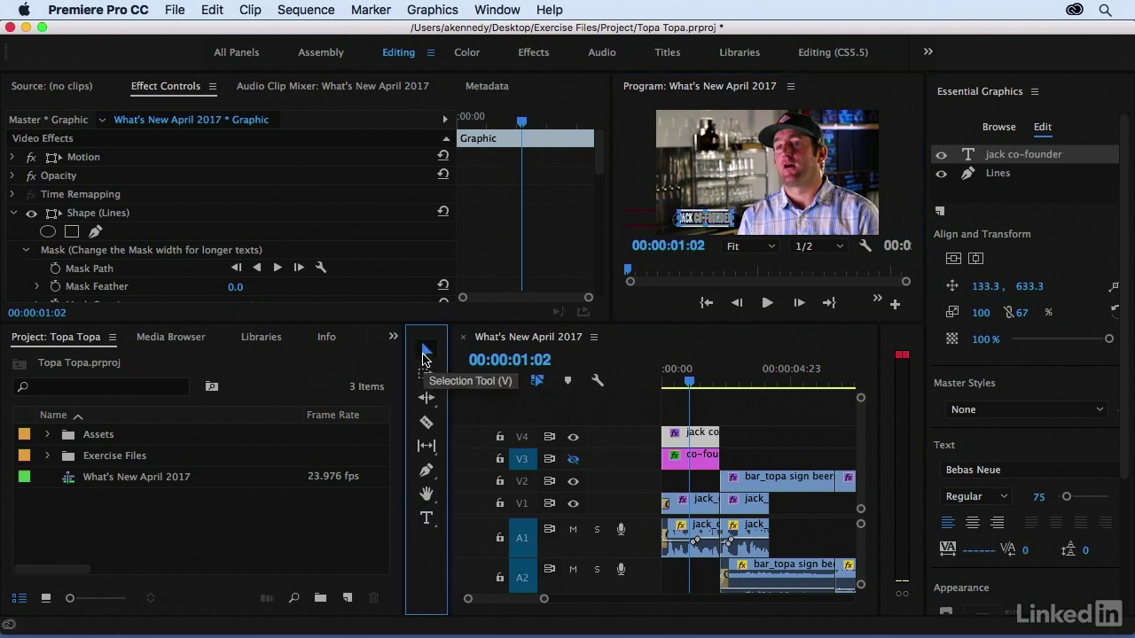
Set the lower third's Motion scale to 119 and position to 665, 296.
{"action": "left_click", "coordinate": [12, 157]}
{"action": "left_click_drag", "start_coordinate": [243, 194], "coordinate": [270, 178]}
{"action": "left_click", "coordinate": [626, 133]}
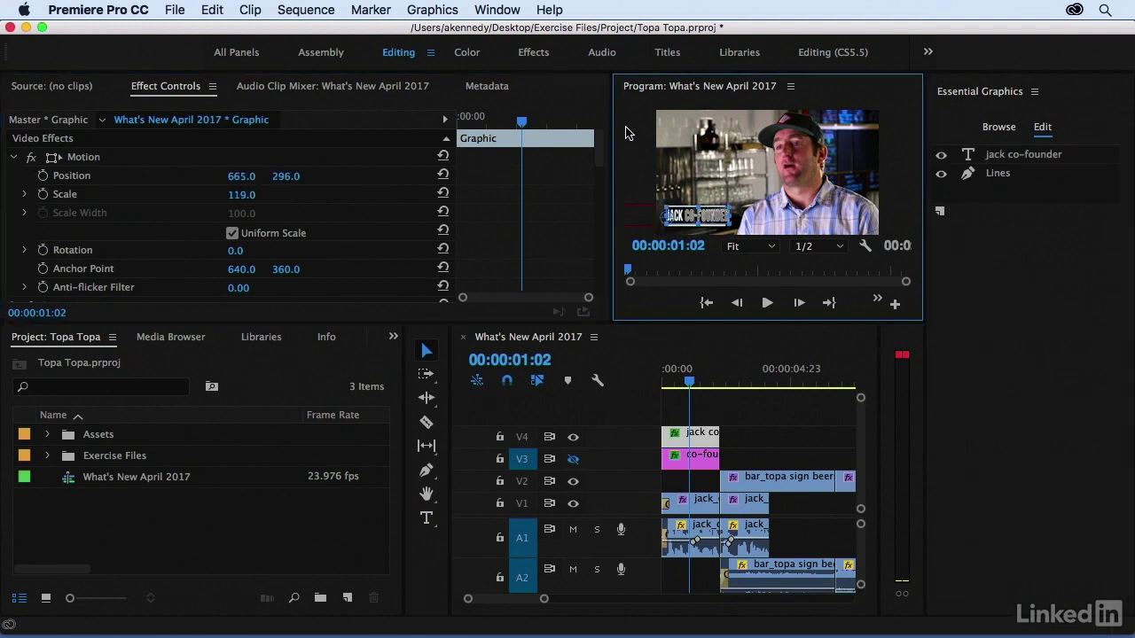
Preview the lower third full-screen from the sequence start, then restore the normal layout.
{"action": "key", "text": "grave"}
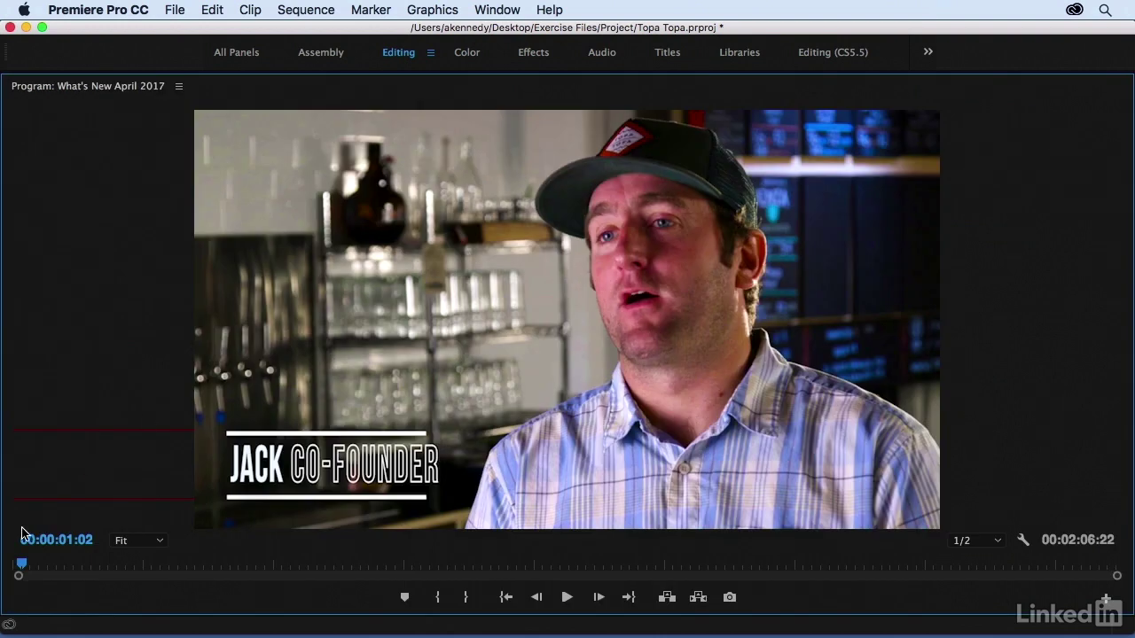
{"action": "left_click_drag", "start_coordinate": [36, 568], "coordinate": [5, 564]}
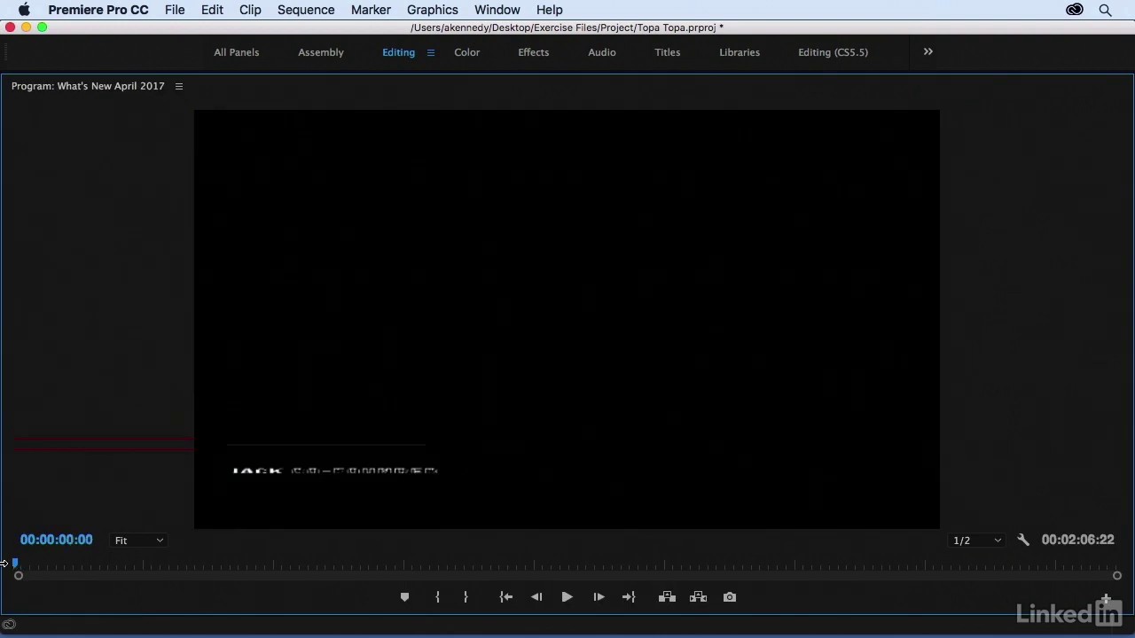
{"action": "key", "text": "space"}
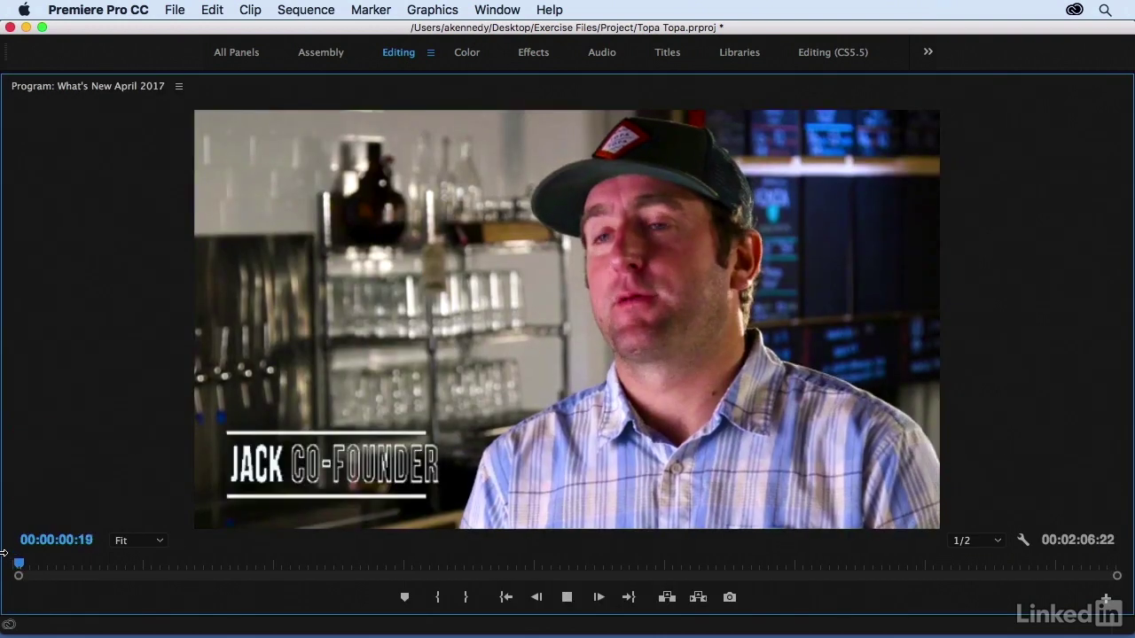
{"action": "key", "text": "space"}
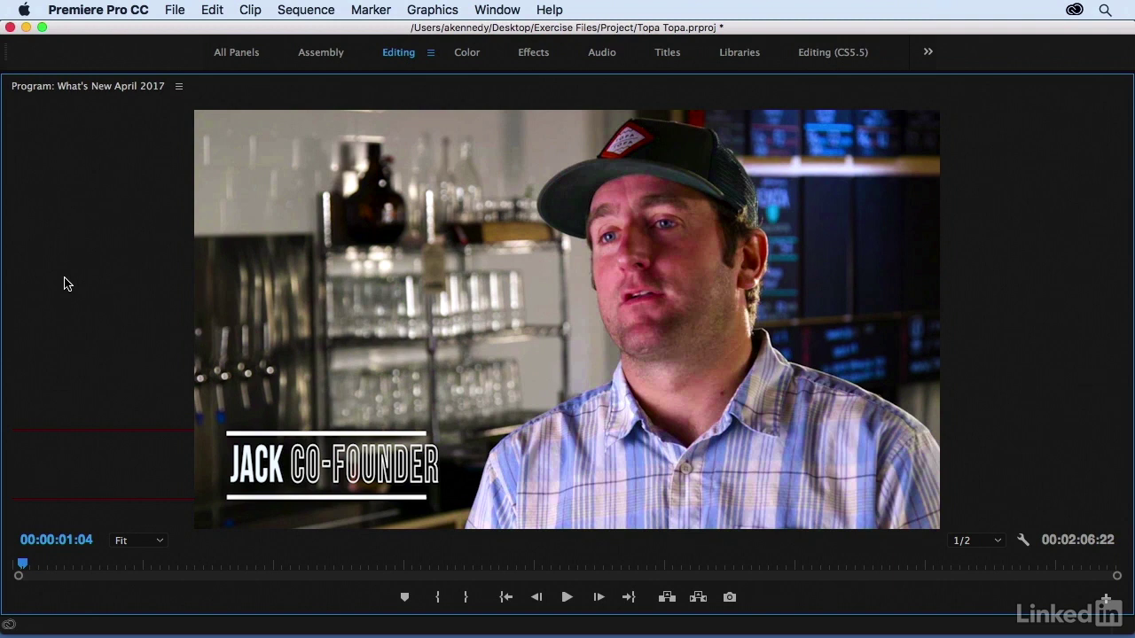
{"action": "key", "text": "grave"}
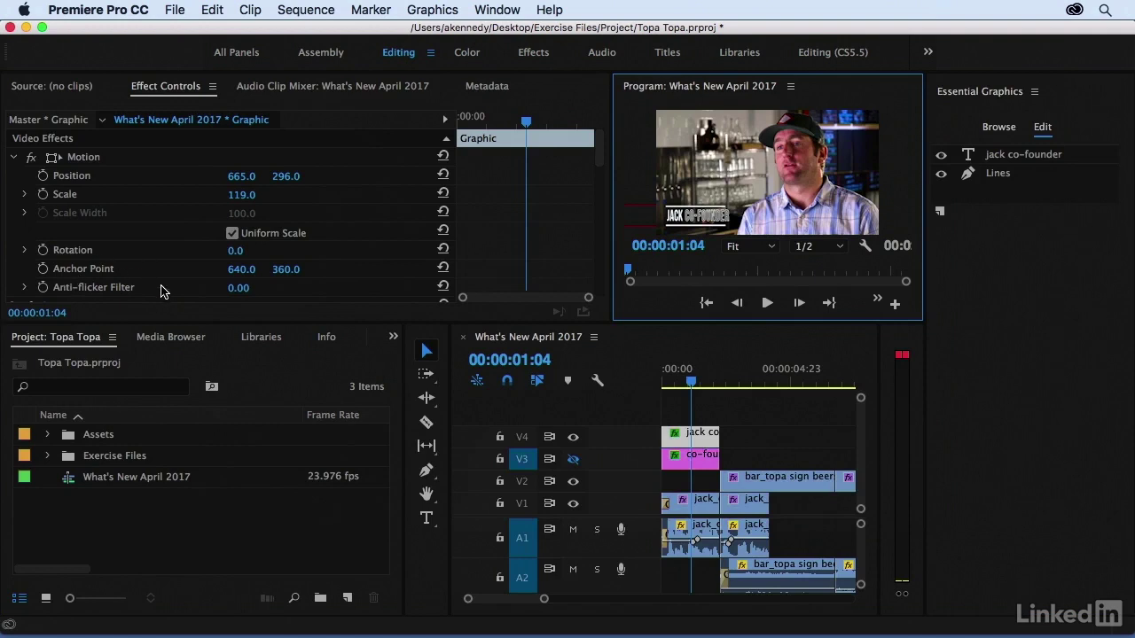
Browse to Media > Interviews > Jack in the Media Browser and view clips as thumbnails.
{"action": "left_click", "coordinate": [163, 339]}
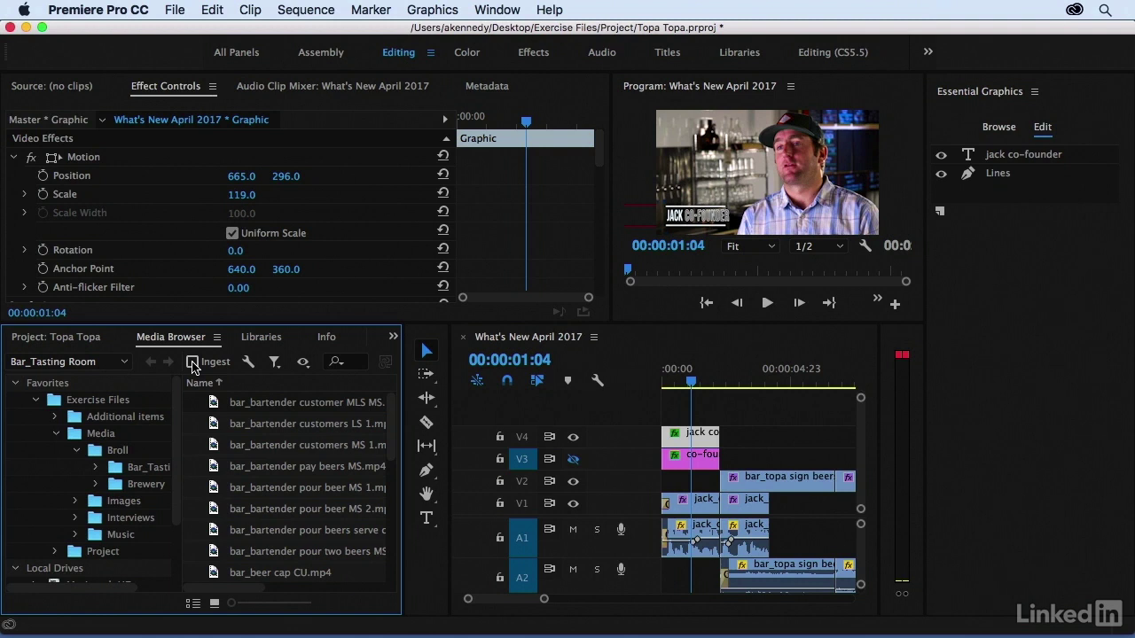
{"action": "left_click", "coordinate": [92, 518]}
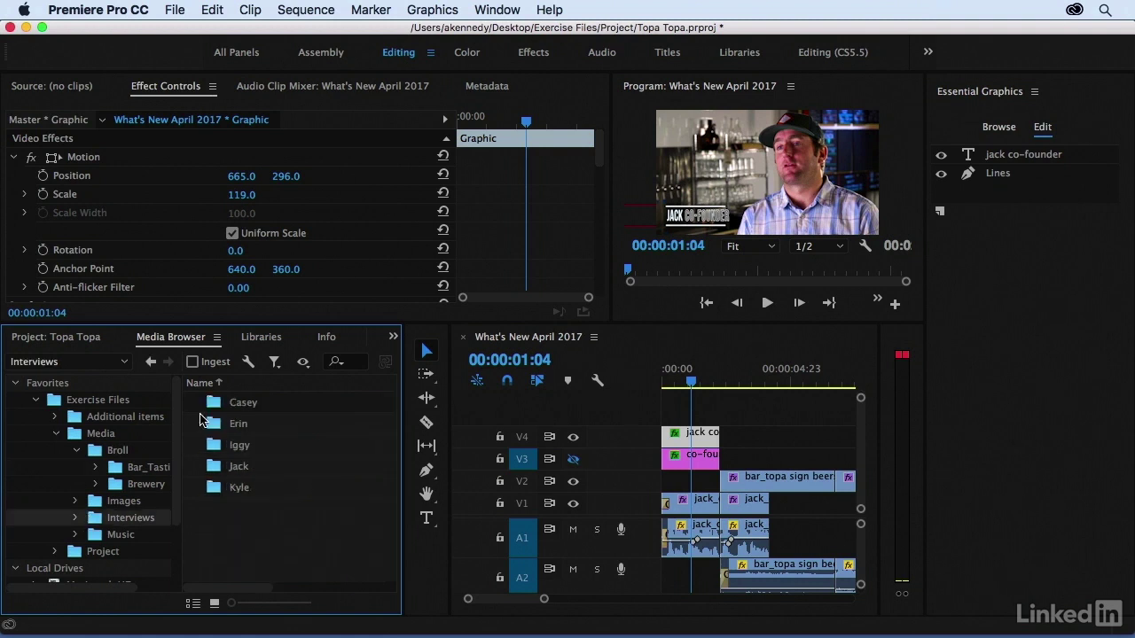
{"action": "double_click", "coordinate": [212, 469]}
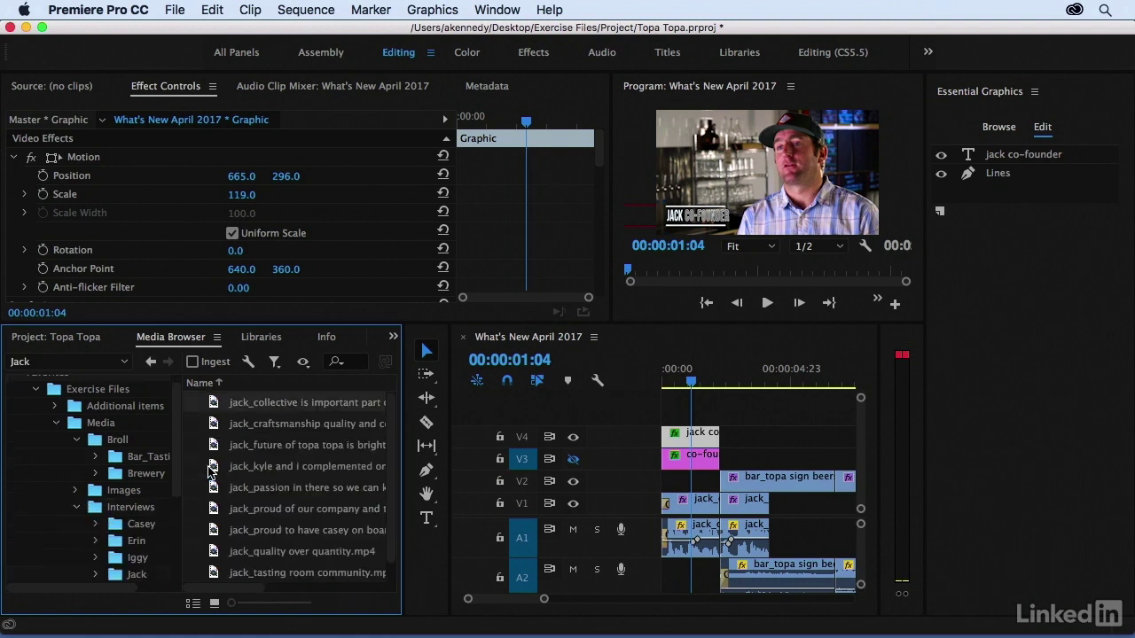
{"action": "left_click_drag", "start_coordinate": [407, 501], "coordinate": [539, 513]}
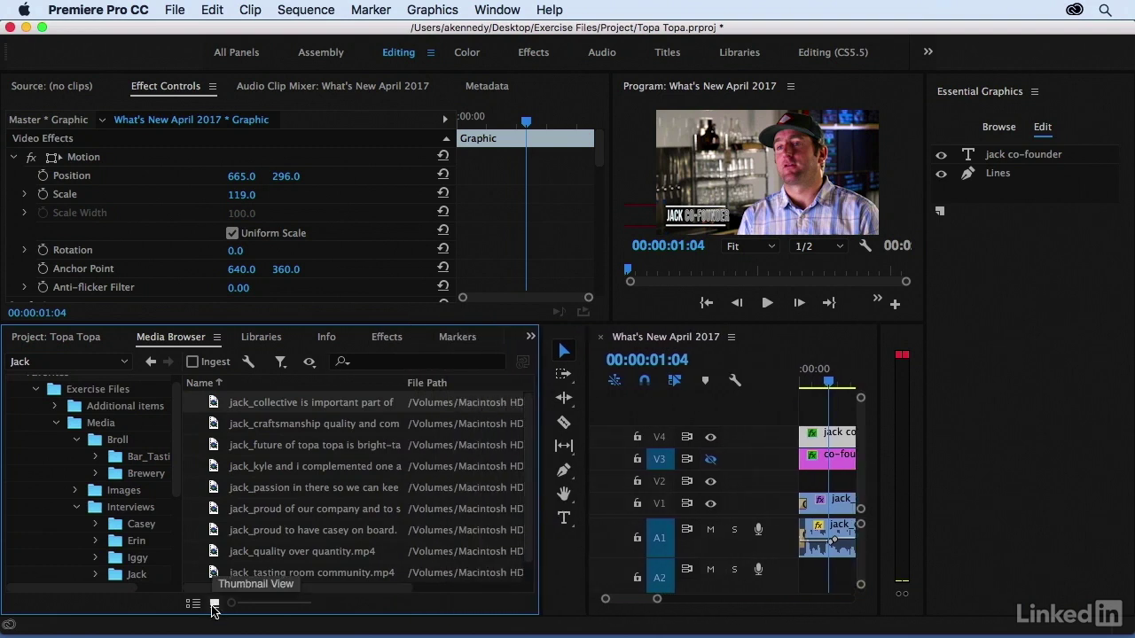
{"action": "left_click", "coordinate": [214, 605]}
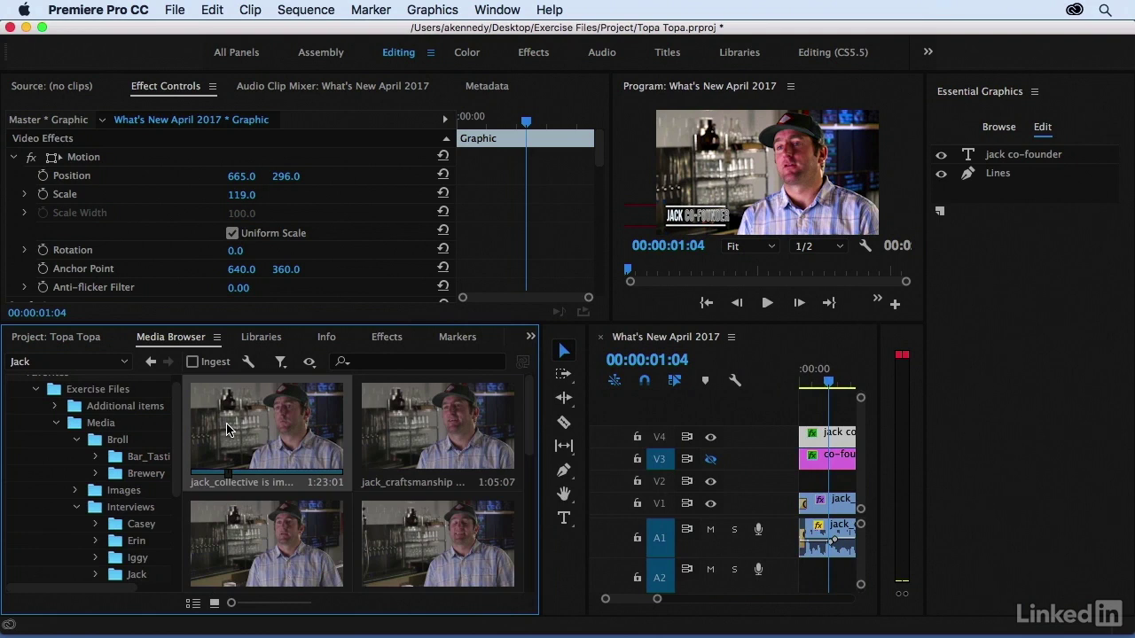
Mark in and out points on the first Jack clip, enable Ingest, and open its settings.
{"action": "key", "text": "i"}
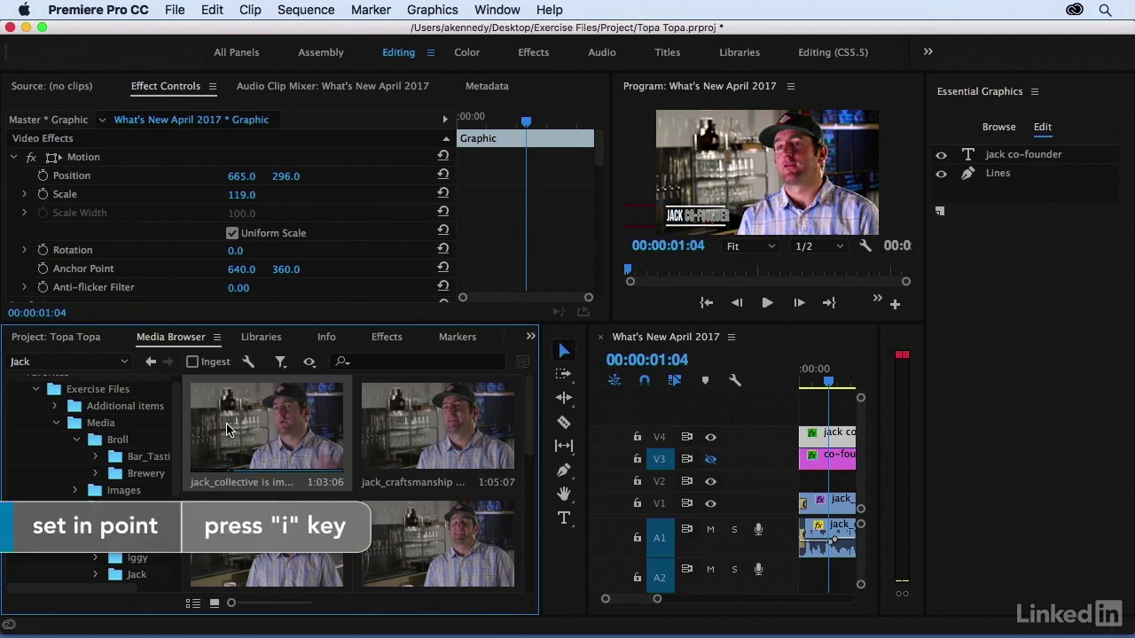
{"action": "key", "text": "o"}
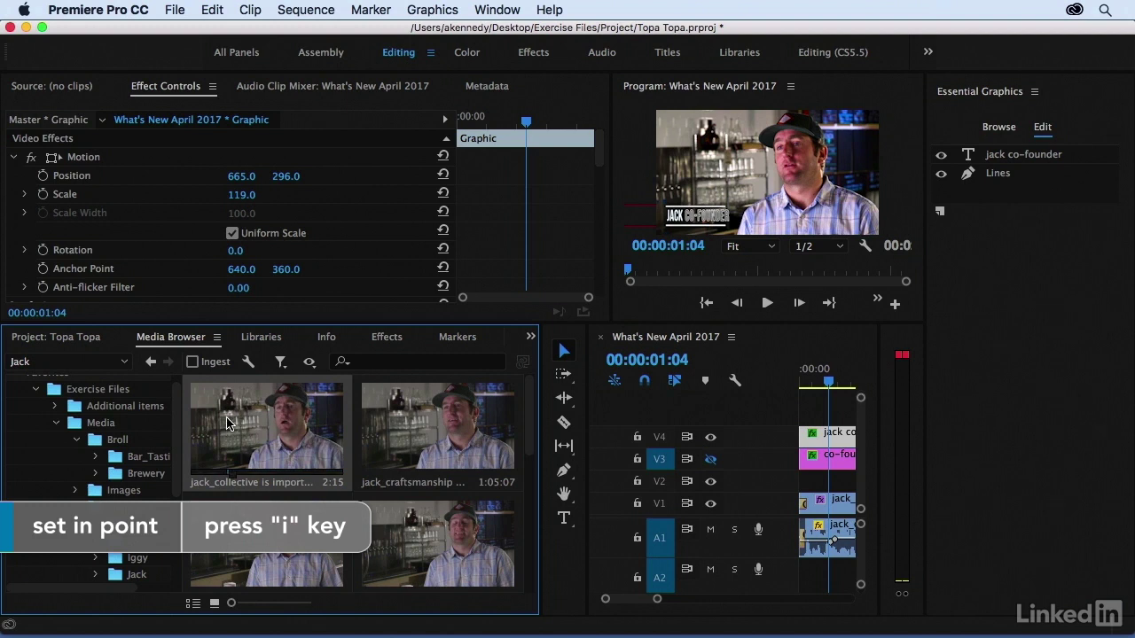
{"action": "left_click", "coordinate": [191, 361]}
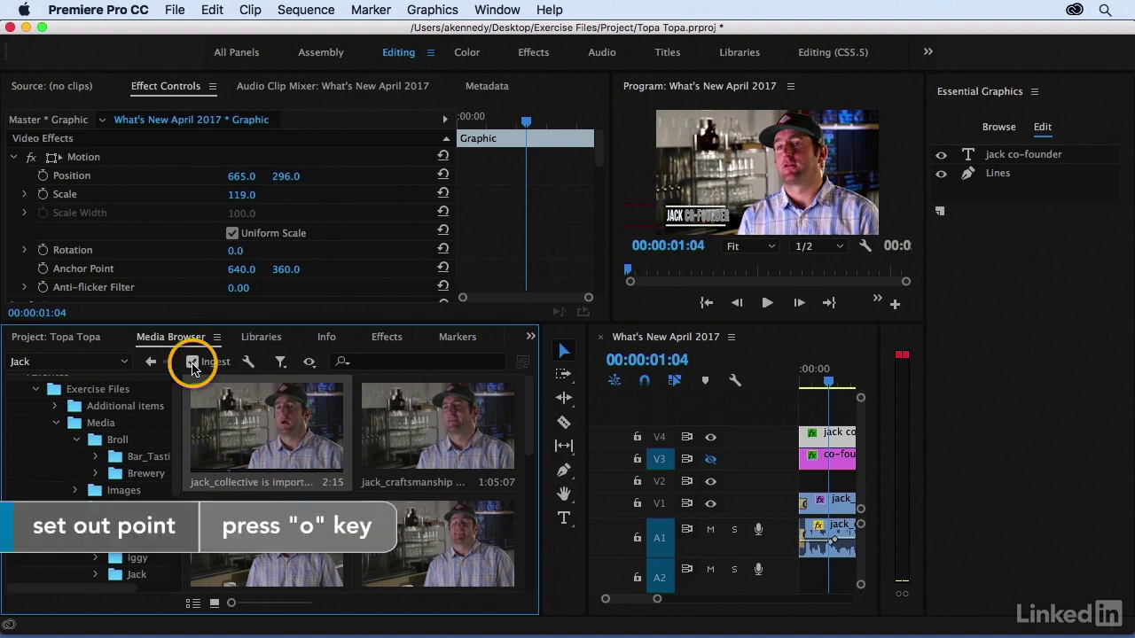
{"action": "left_click", "coordinate": [247, 363]}
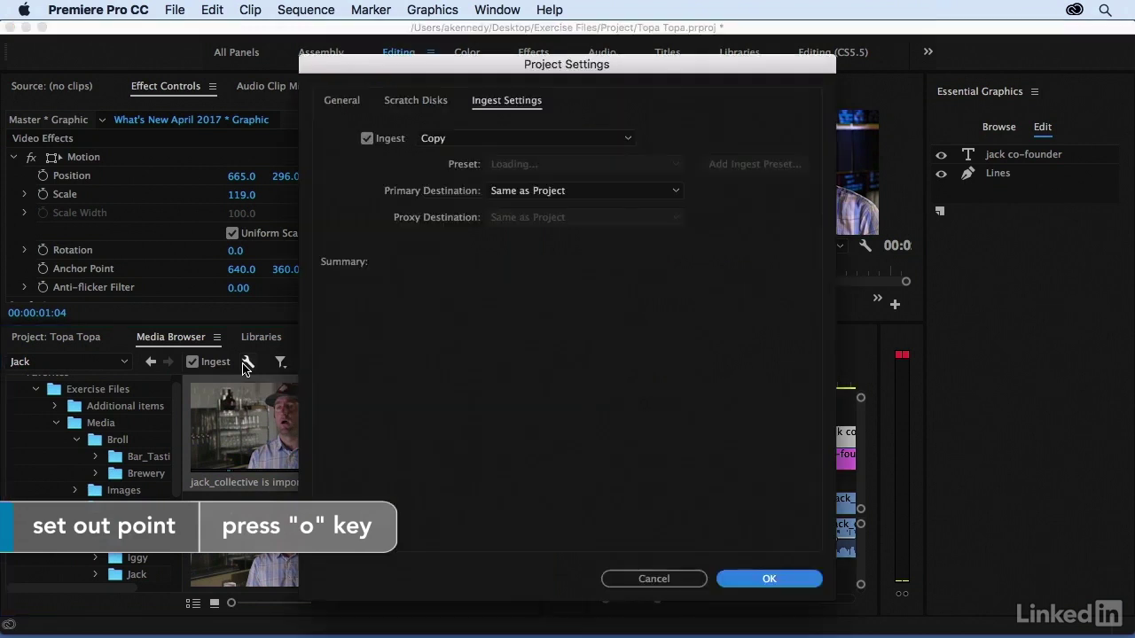
Switch ingest to Transcode with Match Source - Apple ProRes 422 (LT) and confirm with OK.
{"action": "left_click", "coordinate": [446, 142]}
{"action": "key", "text": "Escape"}
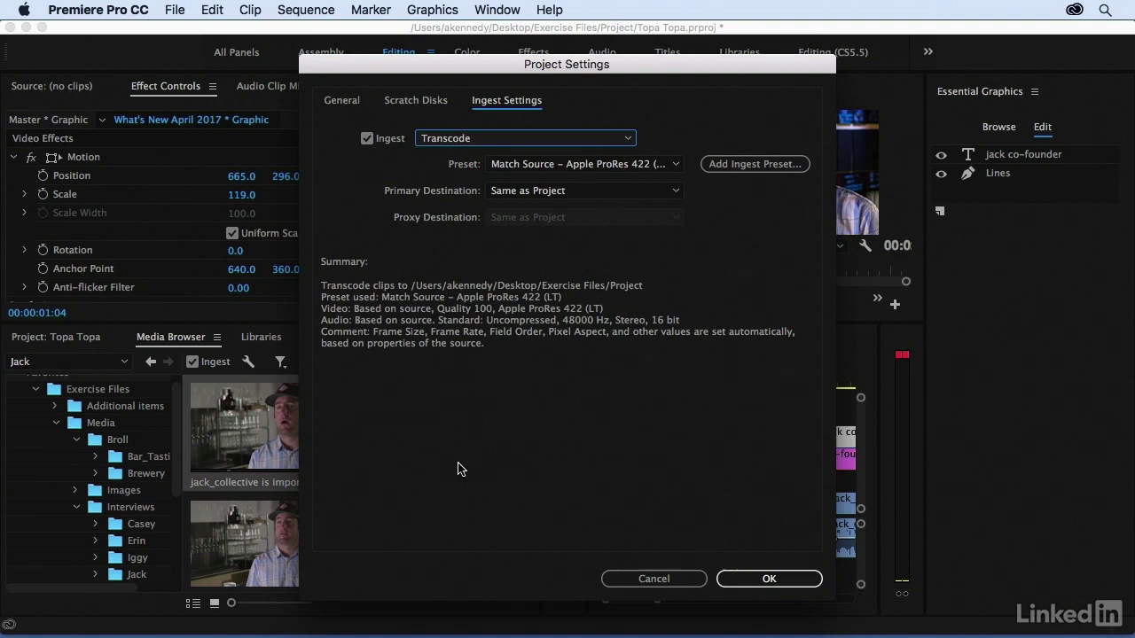
{"action": "left_click", "coordinate": [759, 578]}
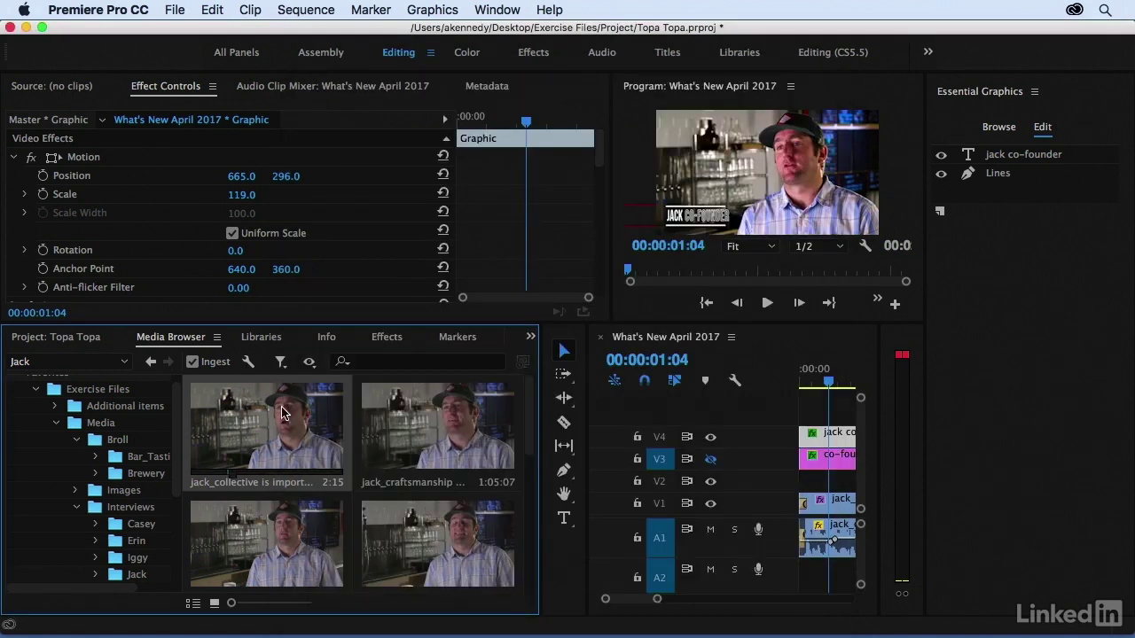
Import the trimmed first Jack clip, then open and play it in the Source Monitor.
{"action": "right_click", "coordinate": [222, 409]}
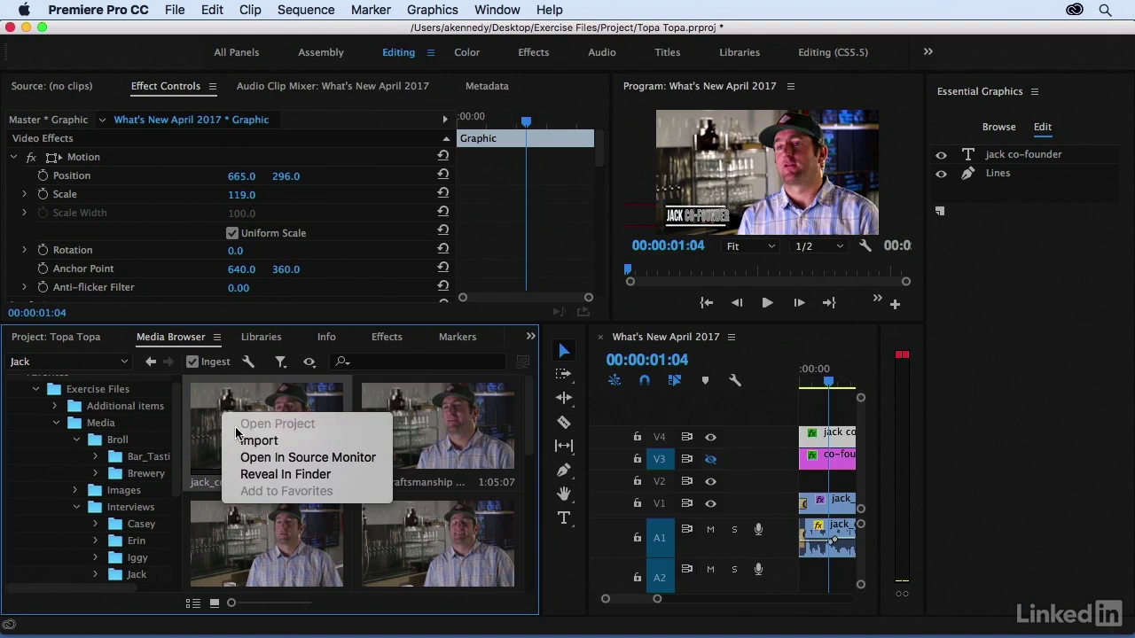
{"action": "left_click", "coordinate": [241, 439]}
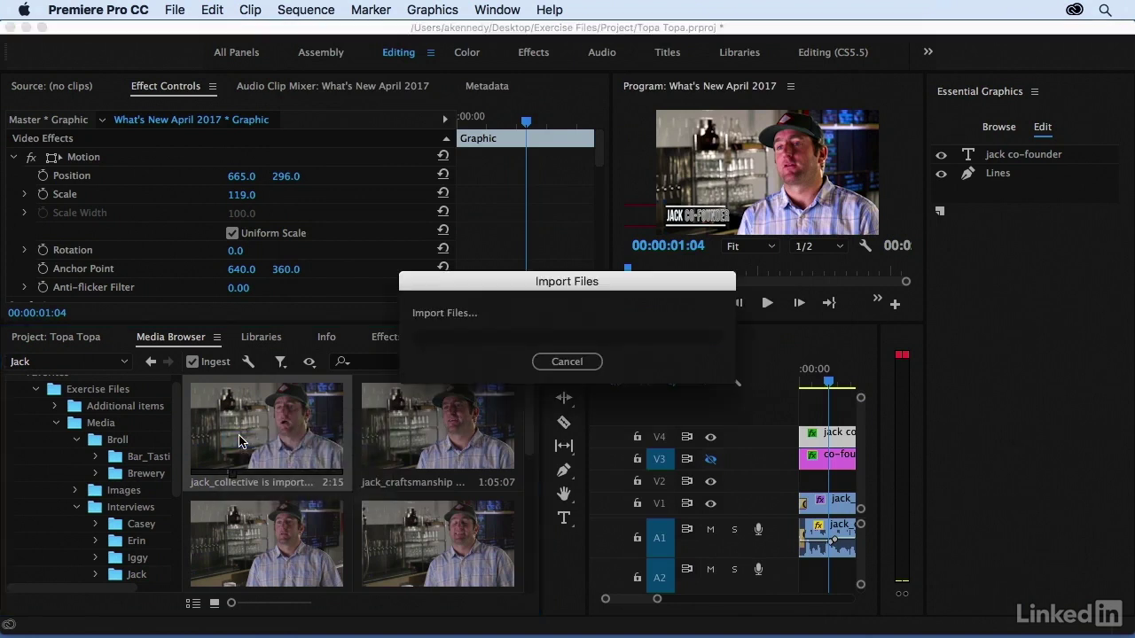
{"action": "left_click", "coordinate": [49, 337]}
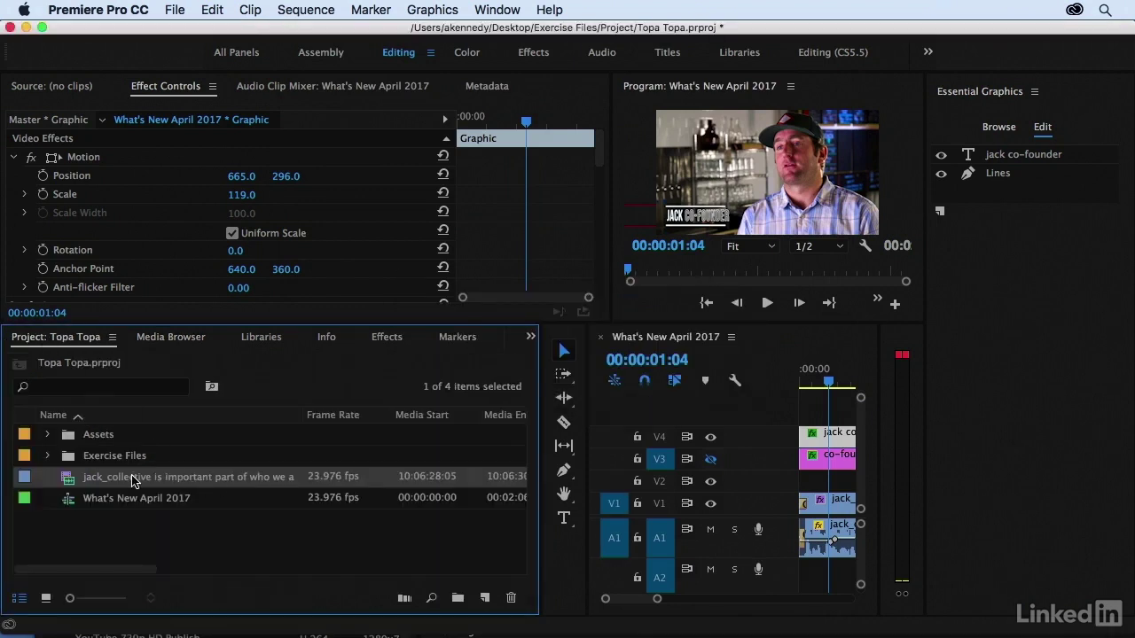
{"action": "double_click", "coordinate": [69, 484]}
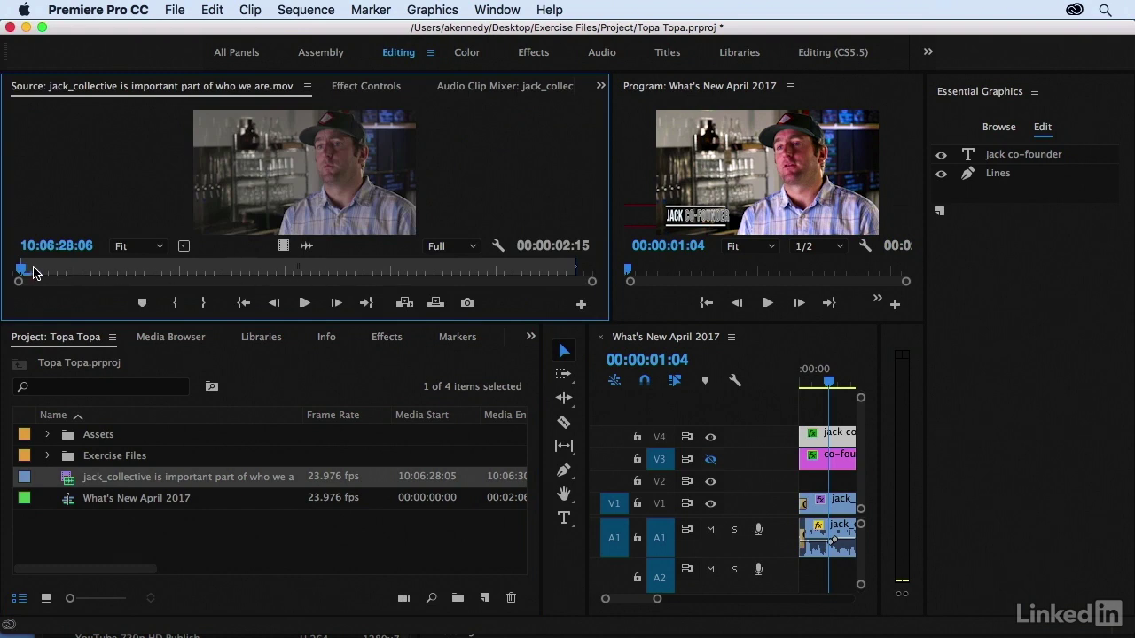
{"action": "key", "text": "space"}
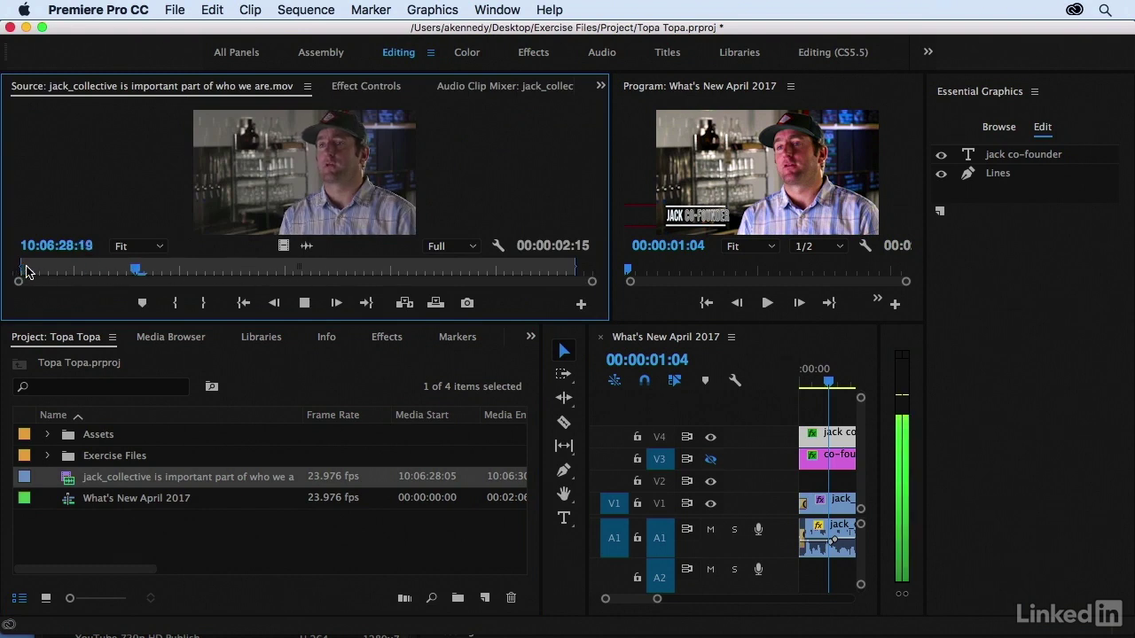